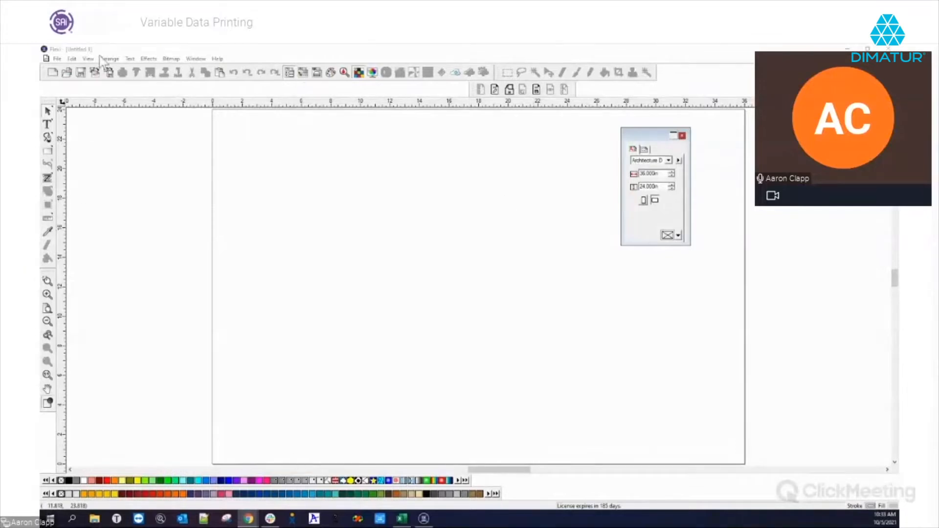
Bring up the Excel data file, enlarge and reposition its window, and select email column C.
left_click(106, 59)
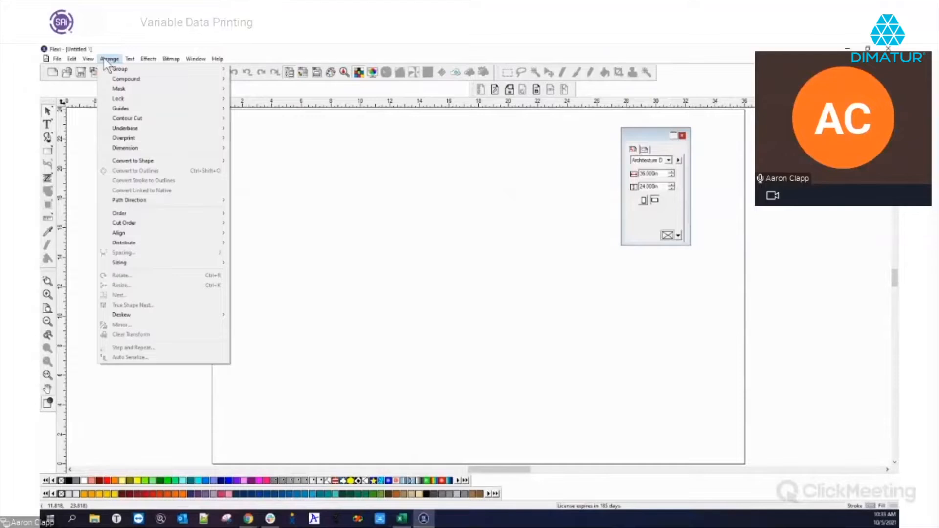
left_click(103, 57)
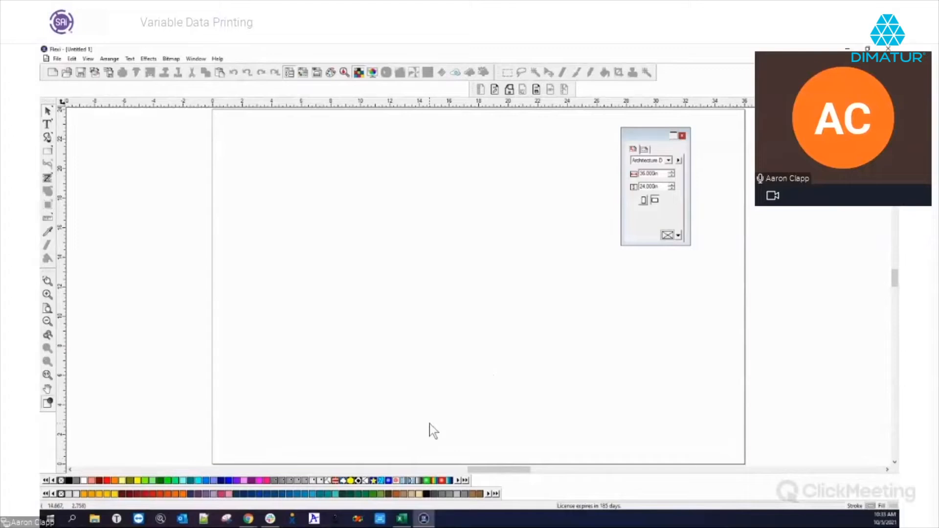
mouse_move(407, 524)
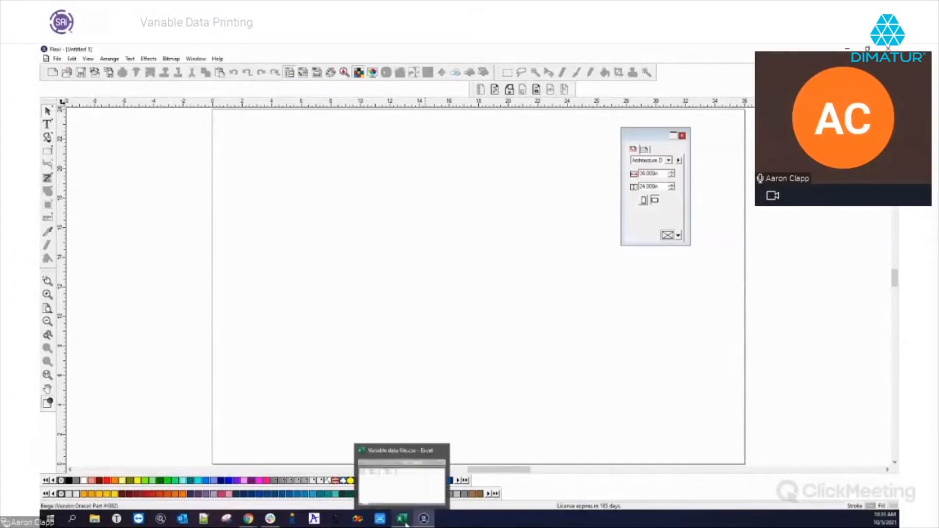
left_click(406, 524)
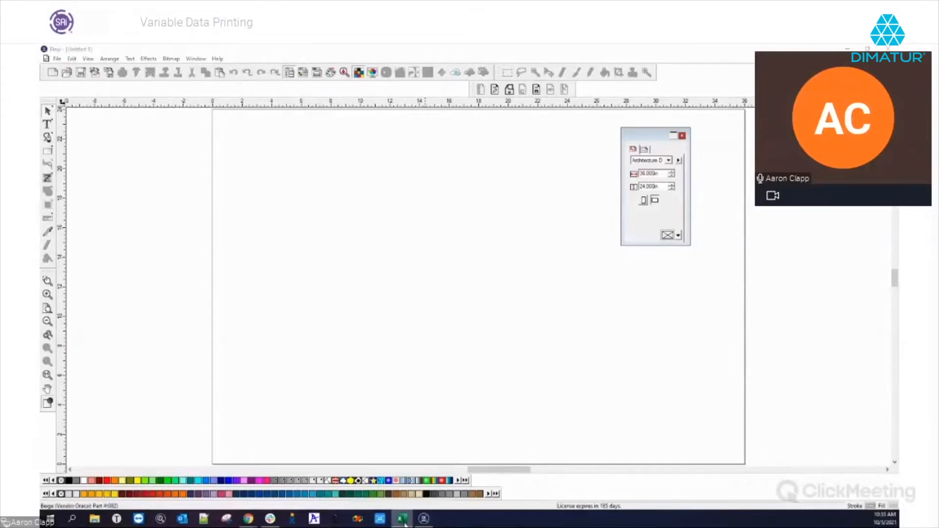
left_click_drag(5, 179, 353, 94)
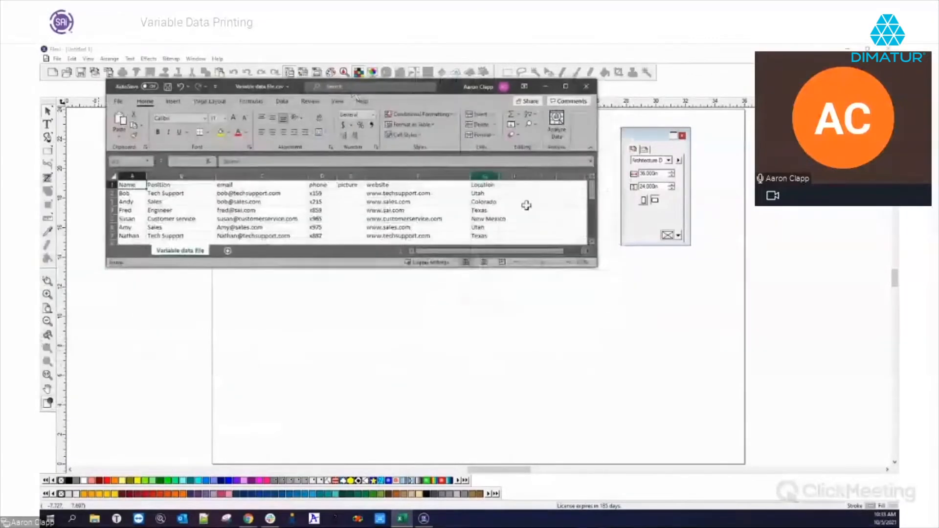
left_click_drag(601, 272, 697, 438)
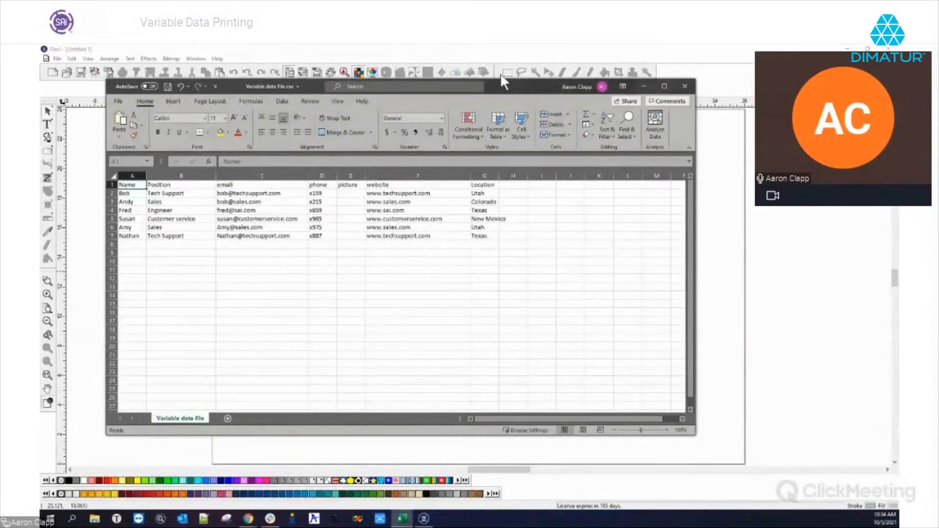
left_click_drag(506, 84, 573, 84)
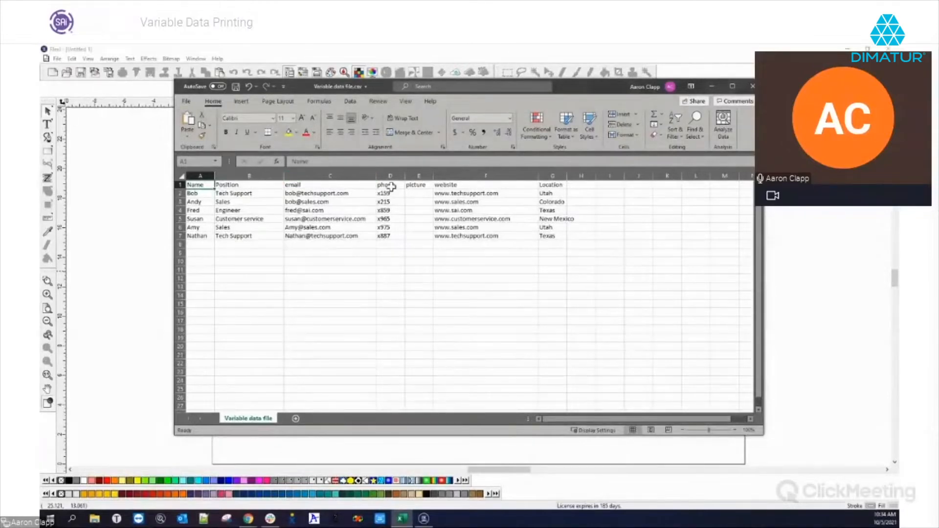
left_click(355, 173)
left_click(803, 213)
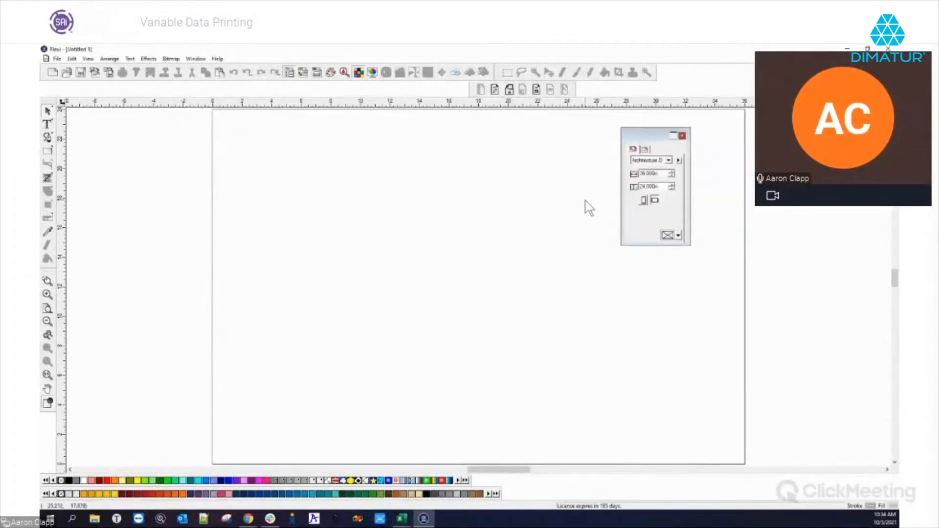
Leave the Variable Data checkbox ticked in View > Toolbars and confirm with Done.
left_click(90, 60)
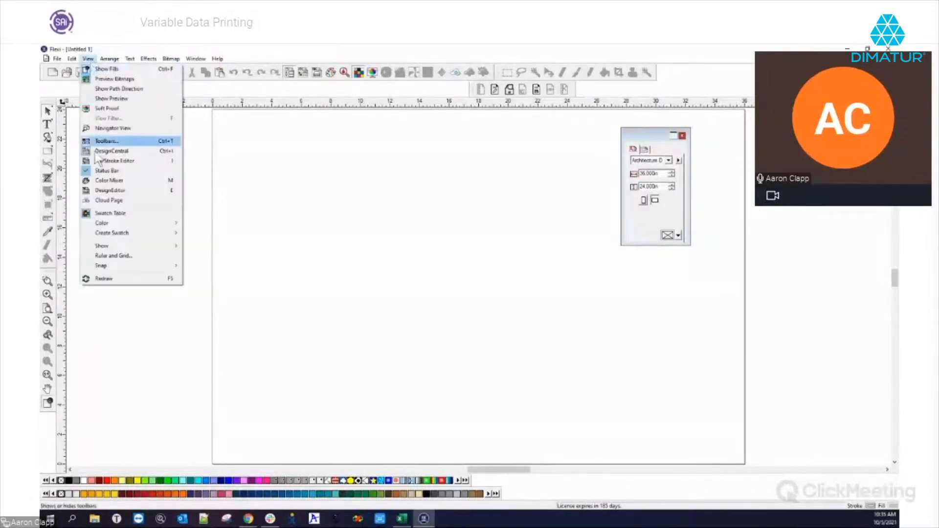
left_click(112, 146)
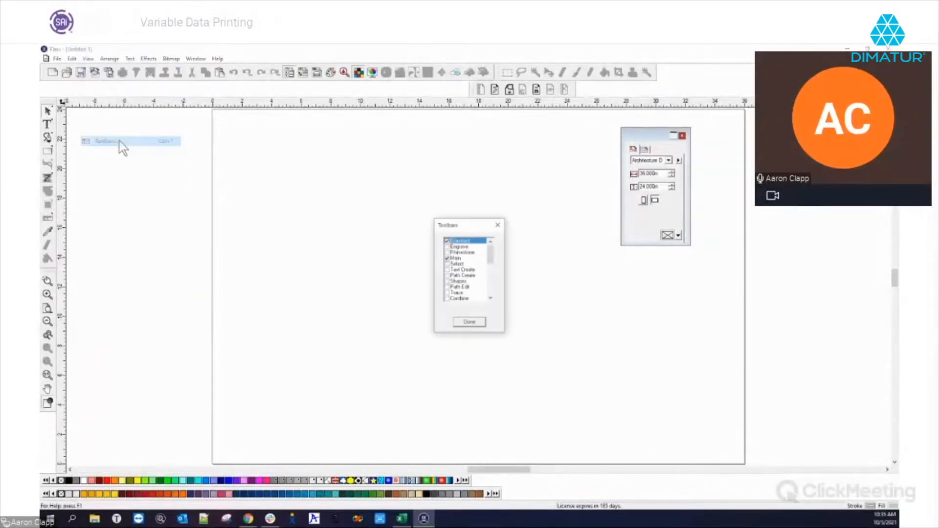
left_click_drag(491, 246, 482, 299)
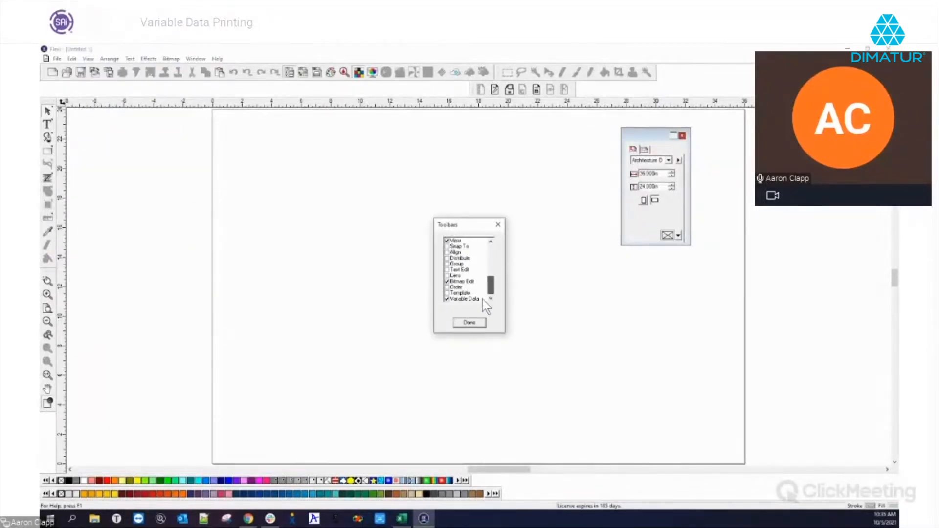
left_click(447, 299)
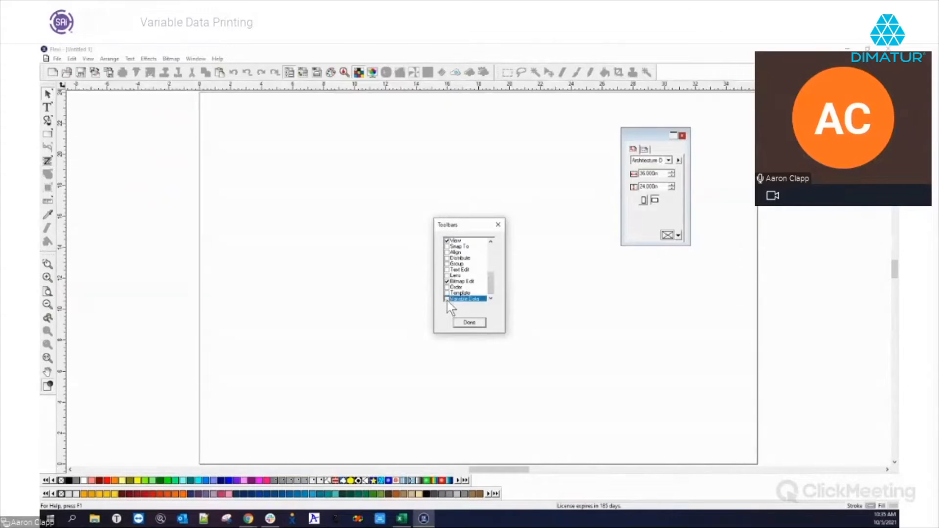
left_click(447, 299)
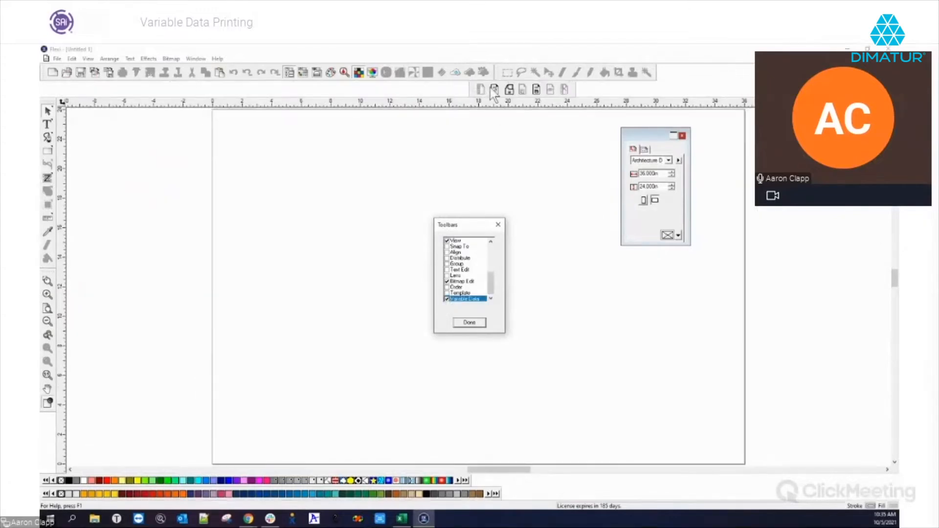
left_click(469, 323)
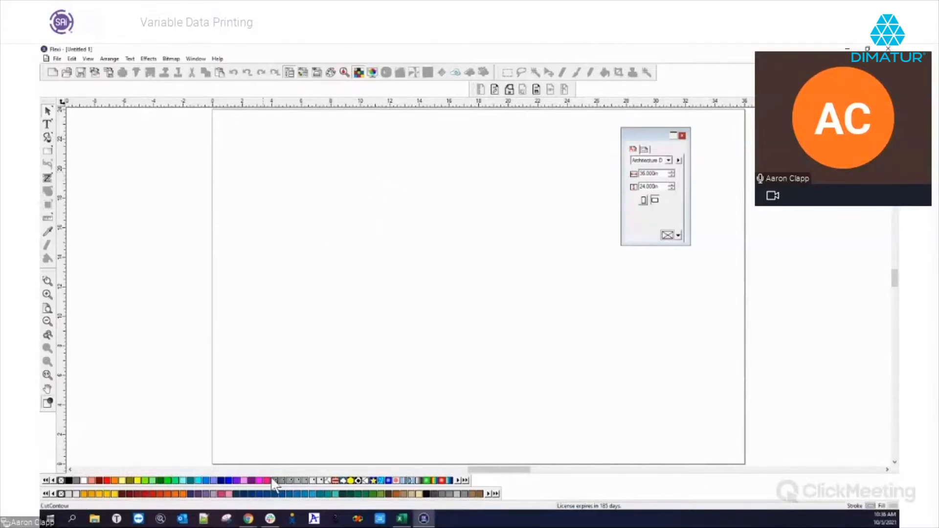
Draw a rectangle near the page's top-left and fill it blue.
left_click(48, 151)
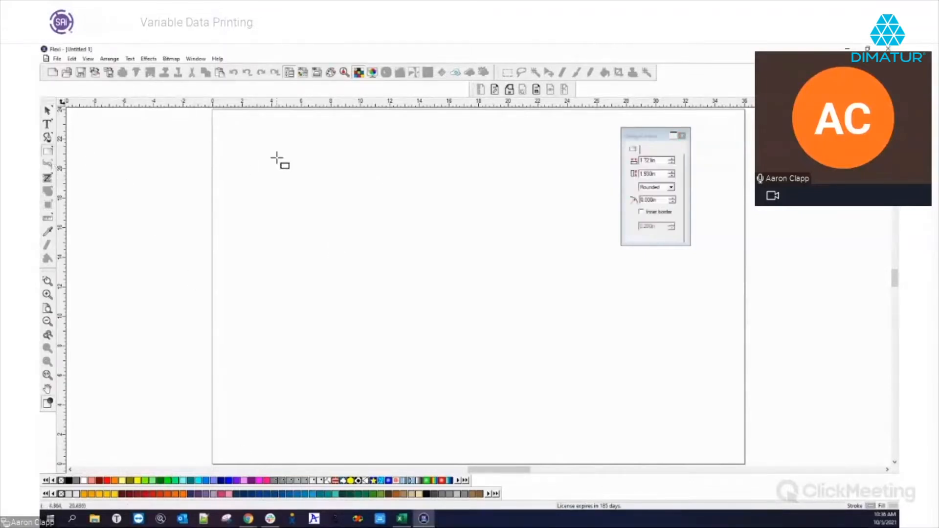
left_click_drag(232, 136, 359, 197)
right_click(432, 201)
left_click(452, 205)
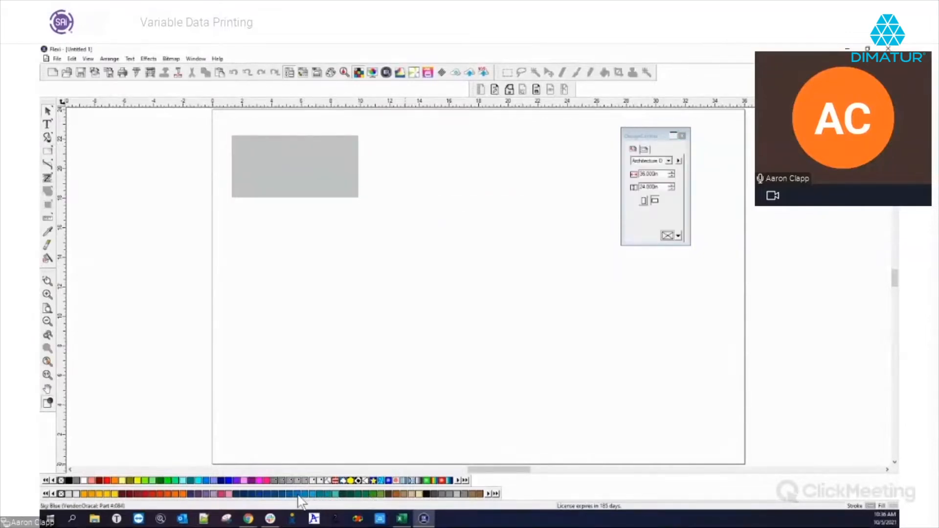
left_click(274, 169)
left_click(303, 494)
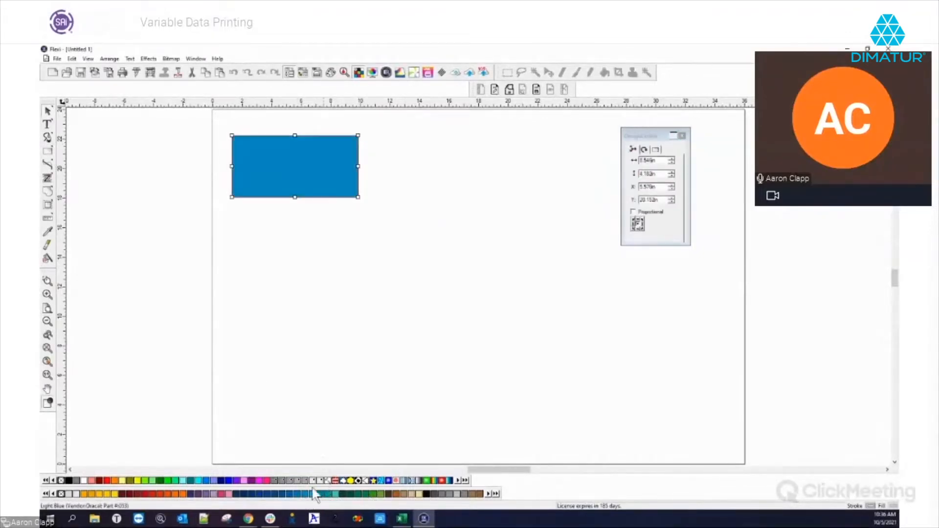
Size the rectangle to 10 x 5 in and move it to the page's top-left corner.
left_click(655, 160)
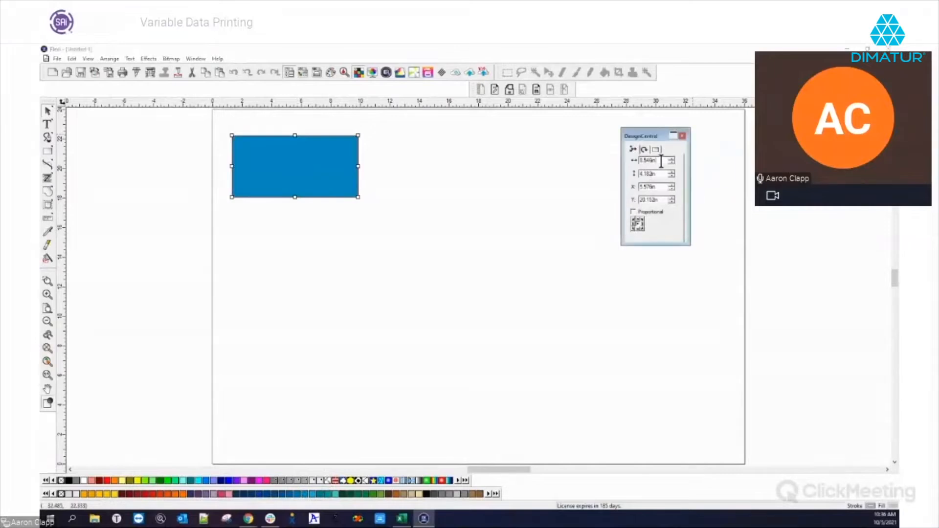
type("10")
key("Tab")
type("5")
key("Tab")
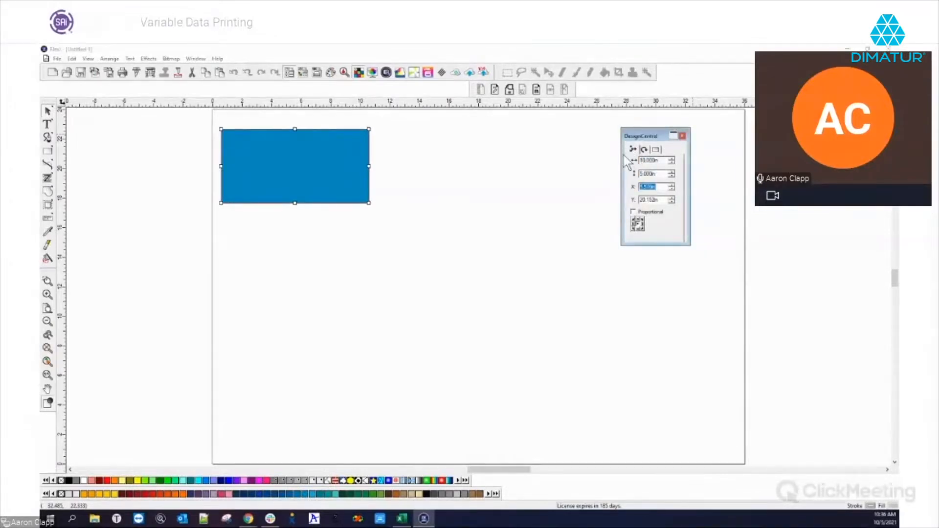
right_click(485, 214)
key("Escape")
left_click(292, 171)
left_click_drag(291, 169, 285, 153)
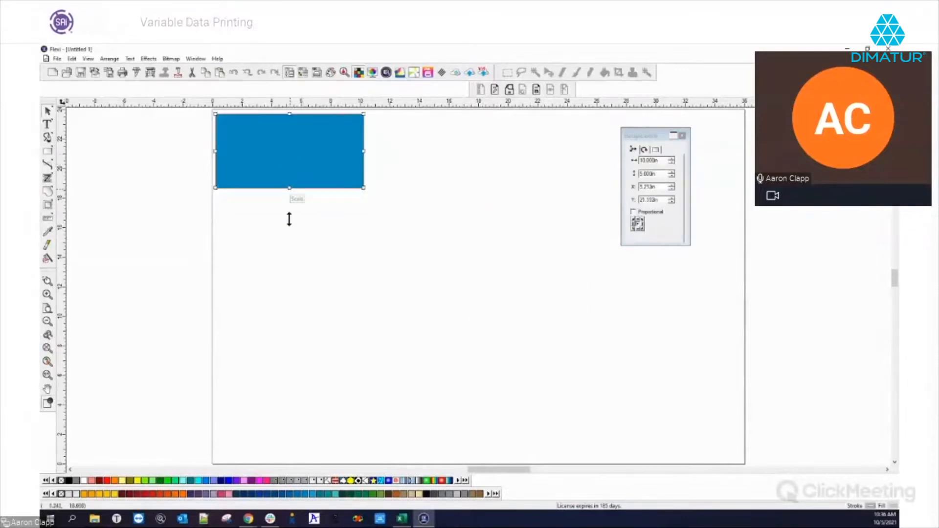
left_click(289, 219)
left_click(47, 124)
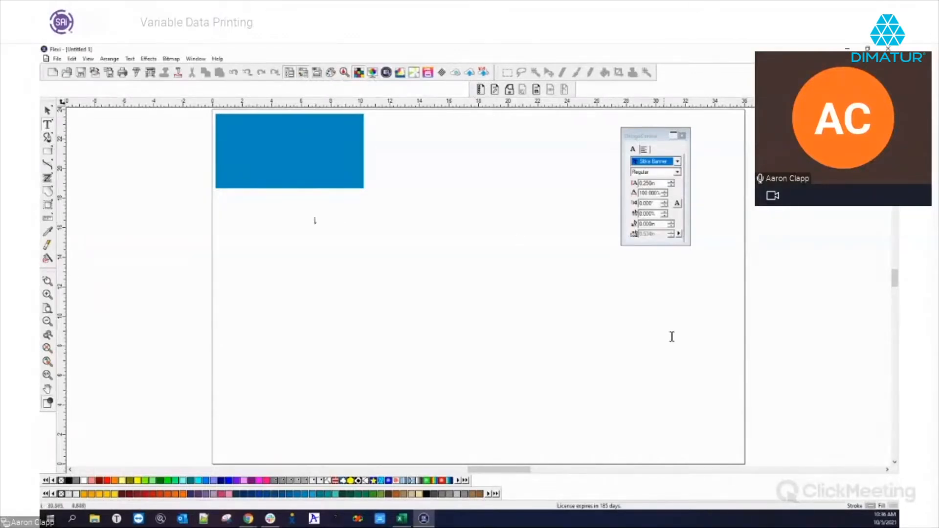
Choose the text fill colour and place a text insertion point near the page top.
mouse_move(925, 213)
left_mouse_down()
mouse_move(625, 262)
mouse_move(644, 262)
left_mouse_up()
left_click(652, 312)
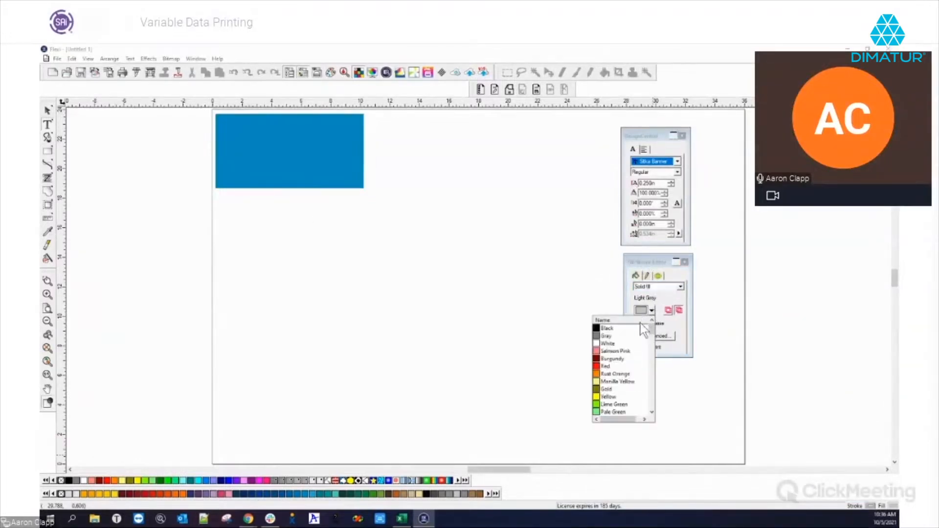
left_click(639, 330)
left_click(496, 257)
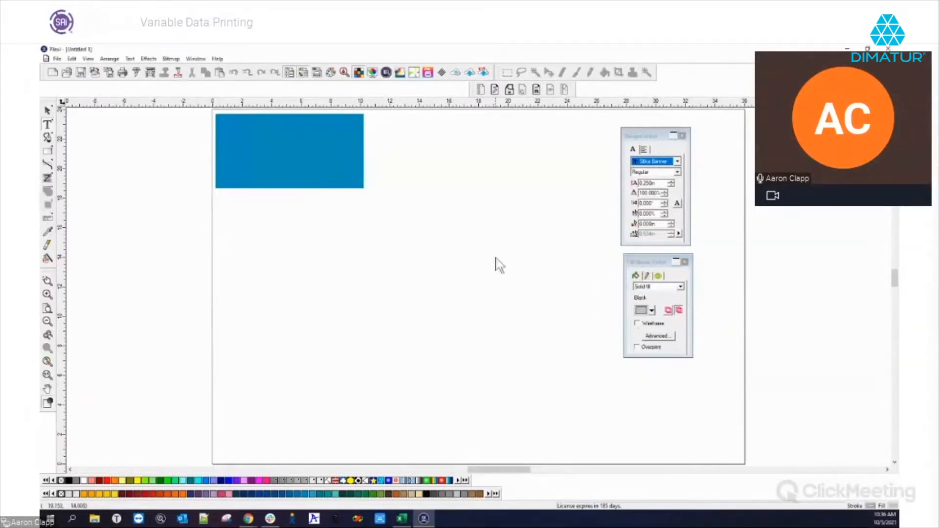
left_click(409, 165)
Set font size to 1 in and type 'Sales Co.'.
left_click(666, 182)
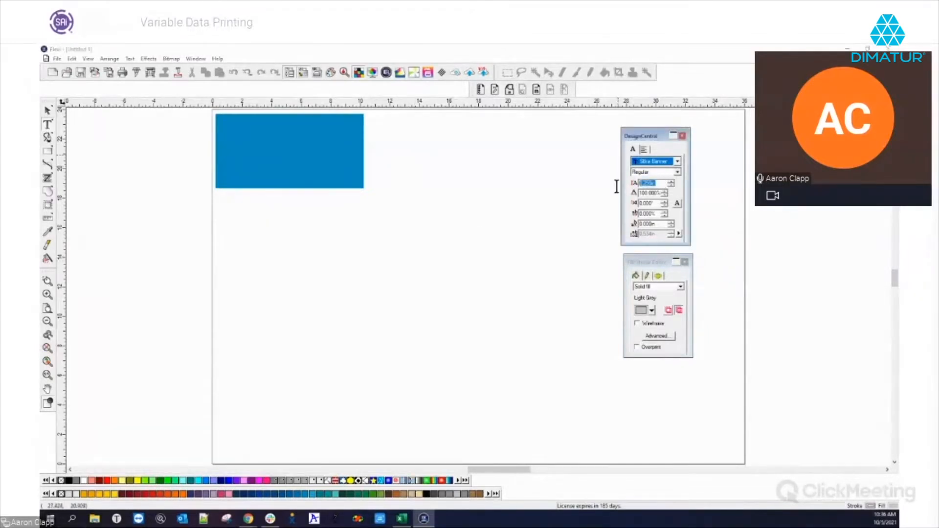
type("1")
key("Return")
type("SA")
key("BackSpace")
type("ales Co")
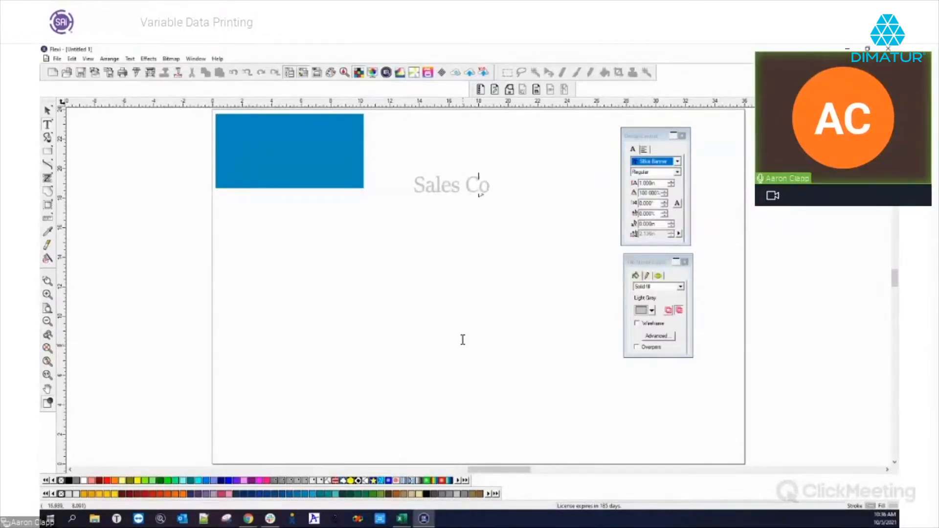
type(".")
Move the 'Sales Co.' text into the blue rectangle's top-left corner.
left_click(47, 111)
left_click_drag(428, 184, 244, 126)
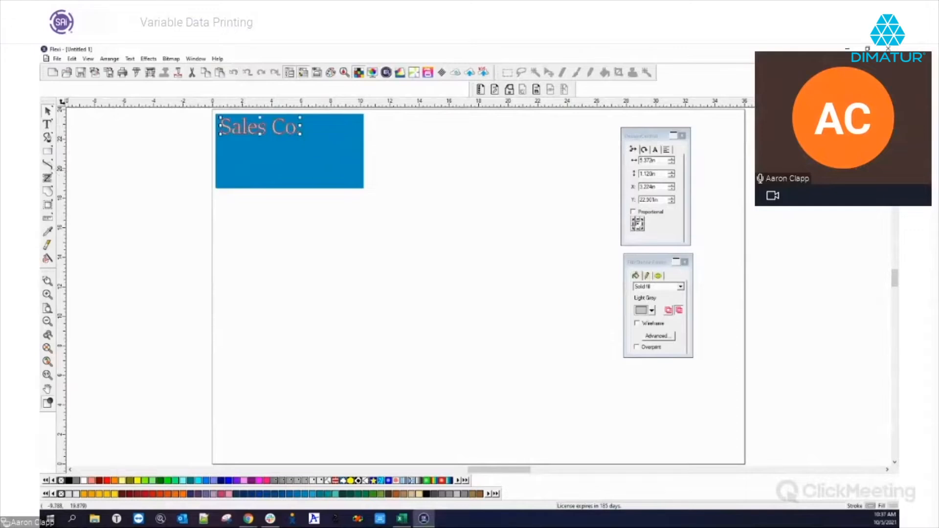
left_click(47, 124)
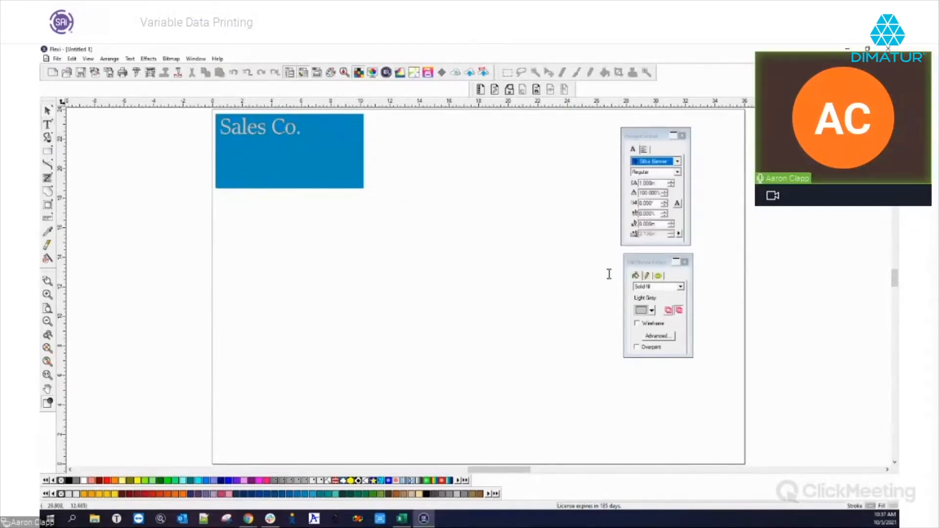
left_click(431, 211)
Switch to the Excel data file and drag its window down out of the way.
key("alt+Tab")
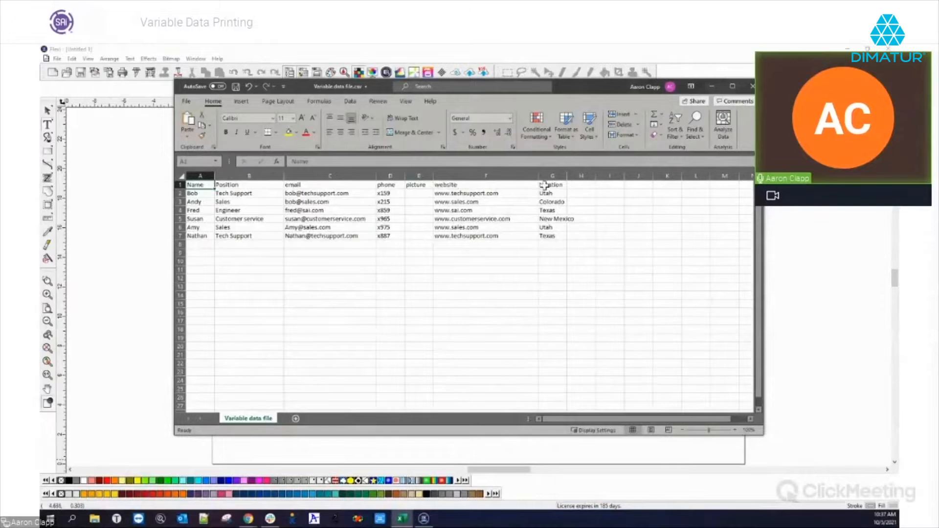
left_click_drag(566, 83, 550, 134)
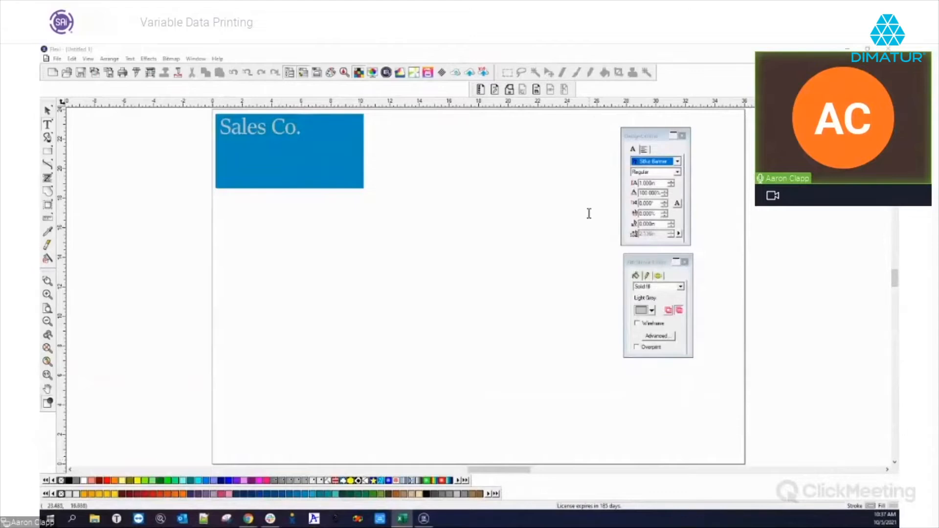
Set the text size to 0.25 in with a black fill.
left_click(651, 183)
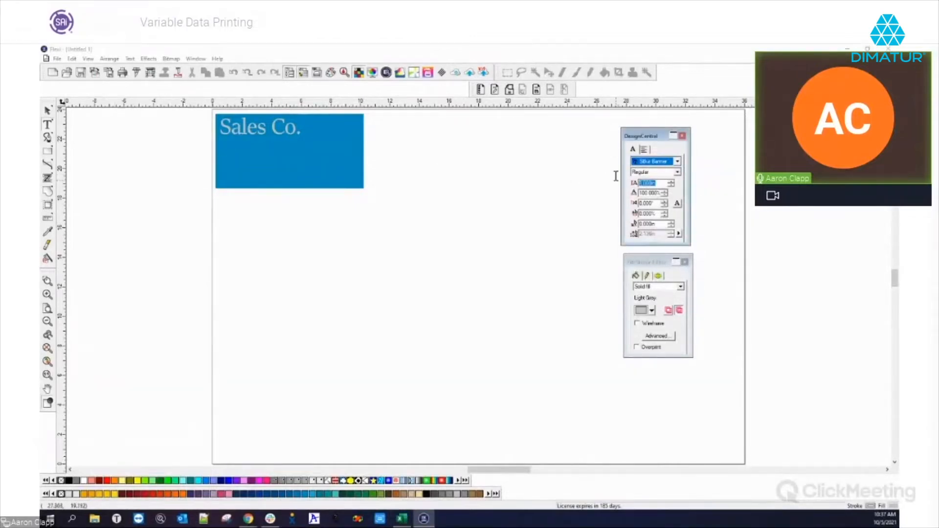
type("0.25")
key("Tab")
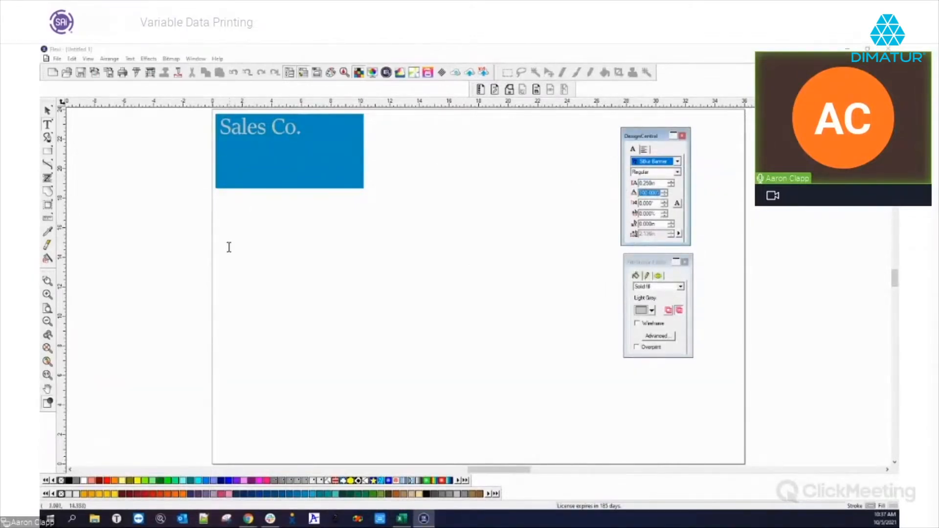
left_click(269, 246)
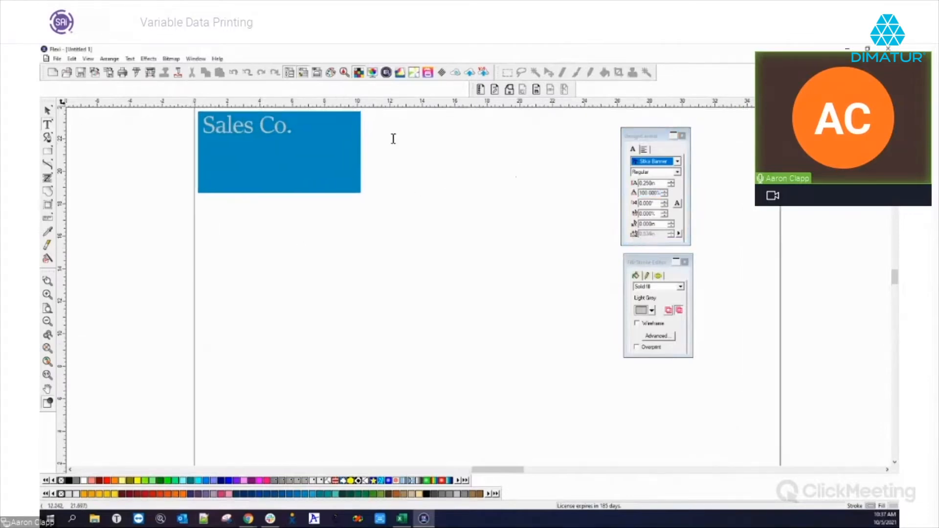
scroll(392, 139, "up", 2)
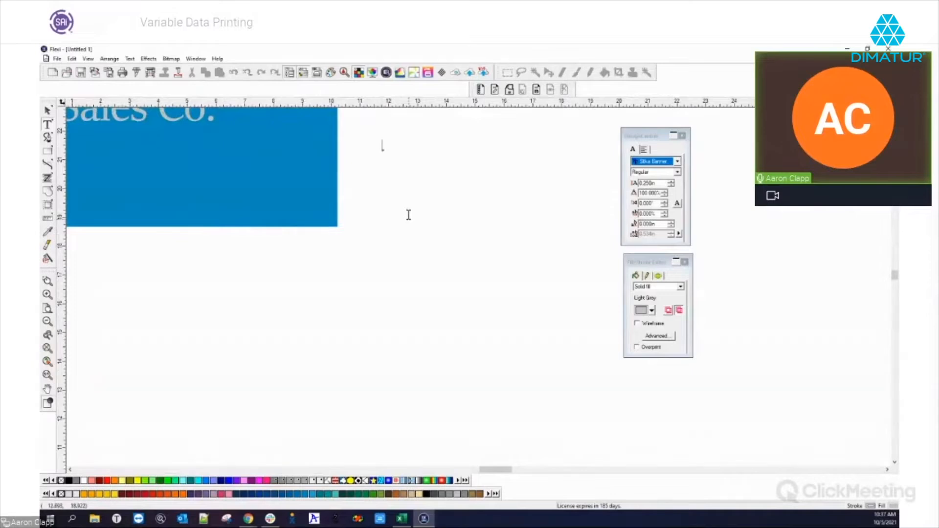
type("mp")
key("BackSpace")
key("BackSpace")
key("BackSpace")
key("BackSpace")
key("BackSpace")
left_click(48, 111)
left_click(652, 310)
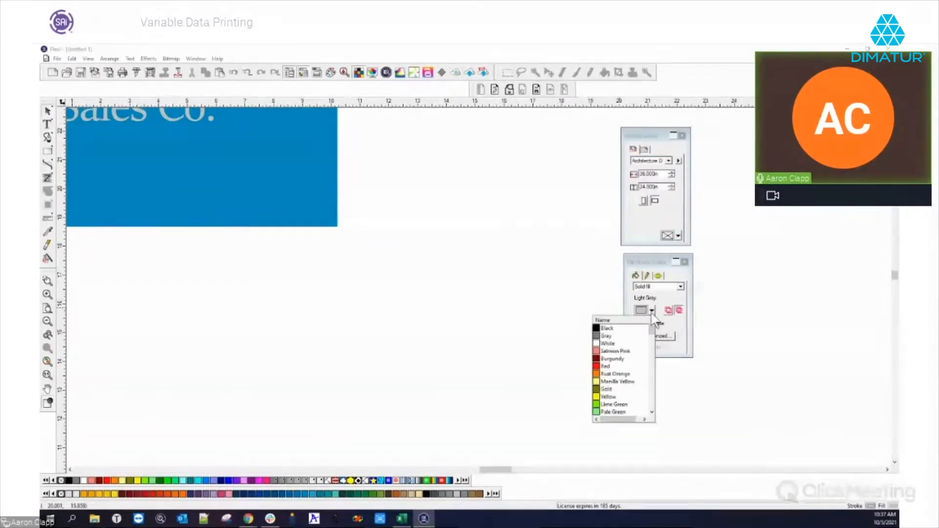
left_click(612, 329)
Type the label 'Employee Name' to the right of the card.
left_click(48, 126)
left_click(396, 155)
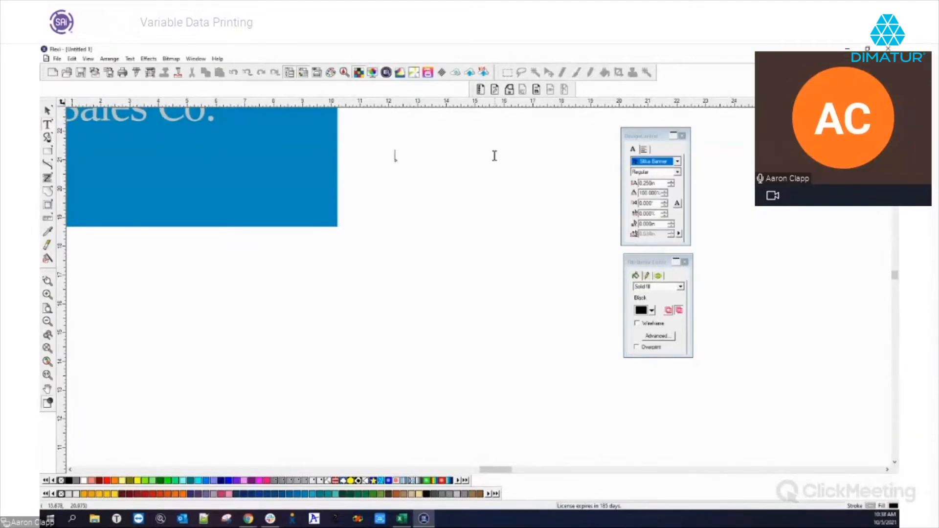
type("Employ")
key("BackSpace")
type("oyee nam")
key("BackSpace")
key("BackSpace")
key("BackSpace")
type("Name")
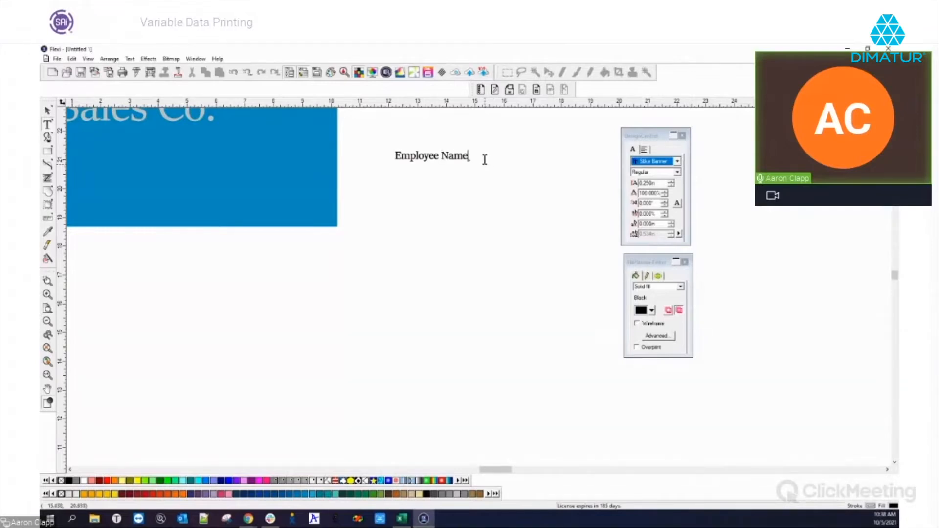
Add 'Employee Position' and 'Phone Number' lines below Employee Name.
left_click(396, 194)
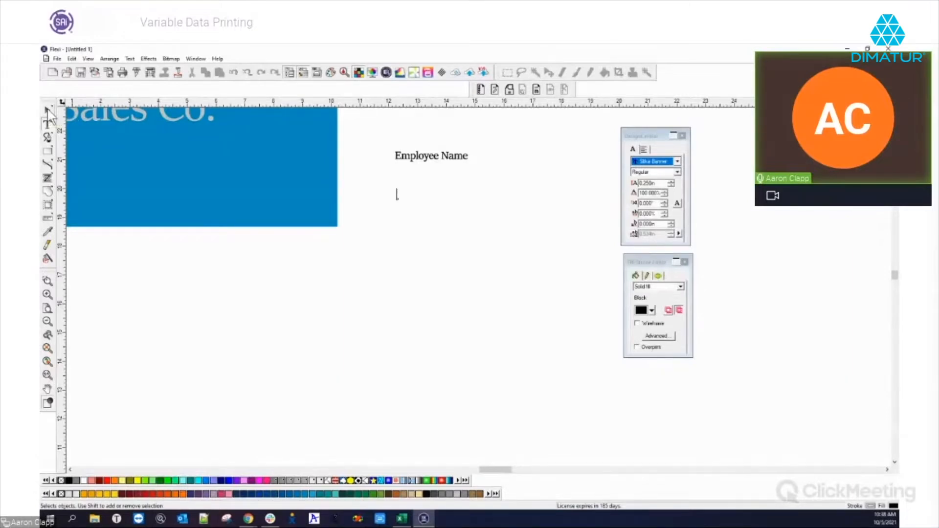
type("Employee Position")
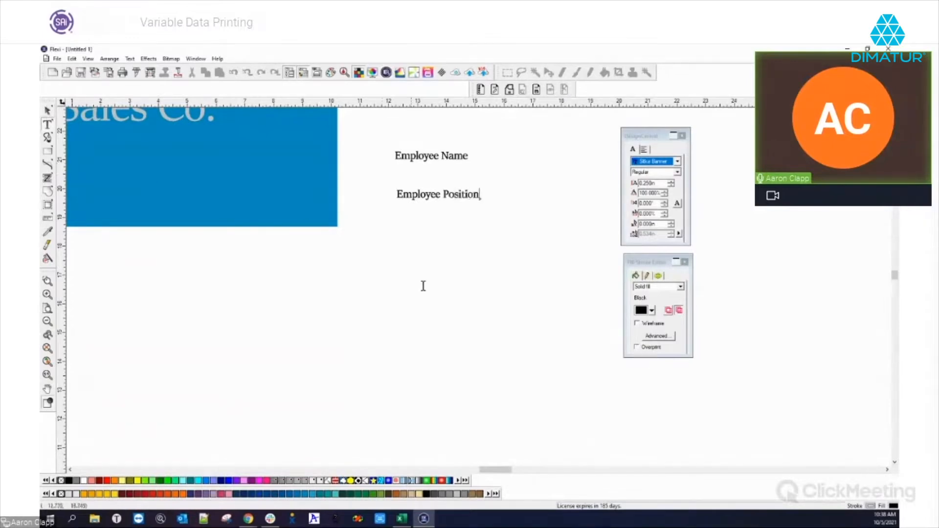
left_click(403, 226)
type("Phone Number")
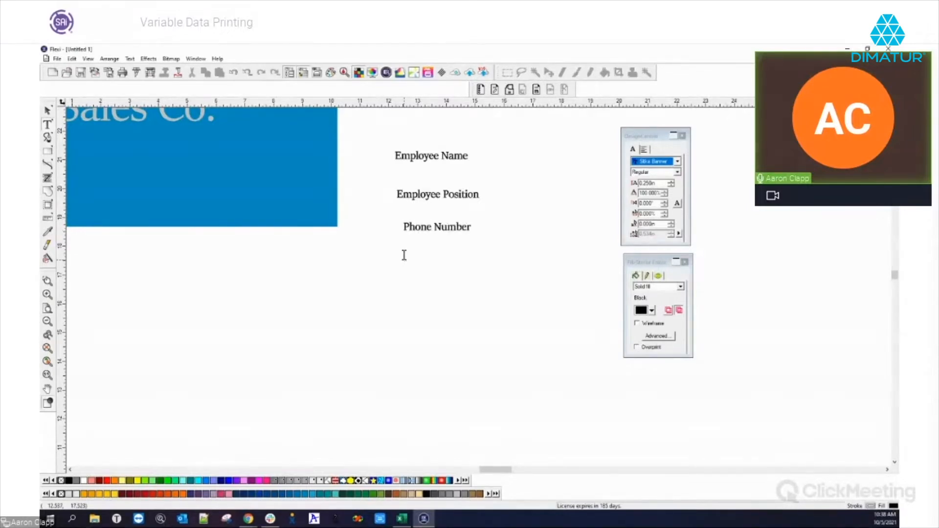
Add 'Email Address', 'Website Address' and 'Employee location' label lines further down.
type("loy")
key("BackSpace")
key("BackSpace")
key("BackSpace")
key("BackSpace")
key("BackSpace")
key("BackSpace")
type("mail Address")
type("b")
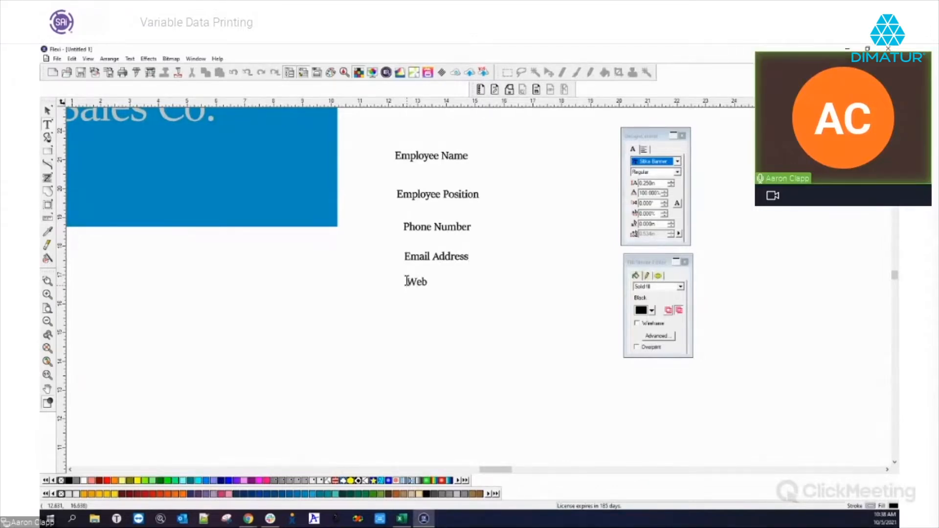
type("site Address")
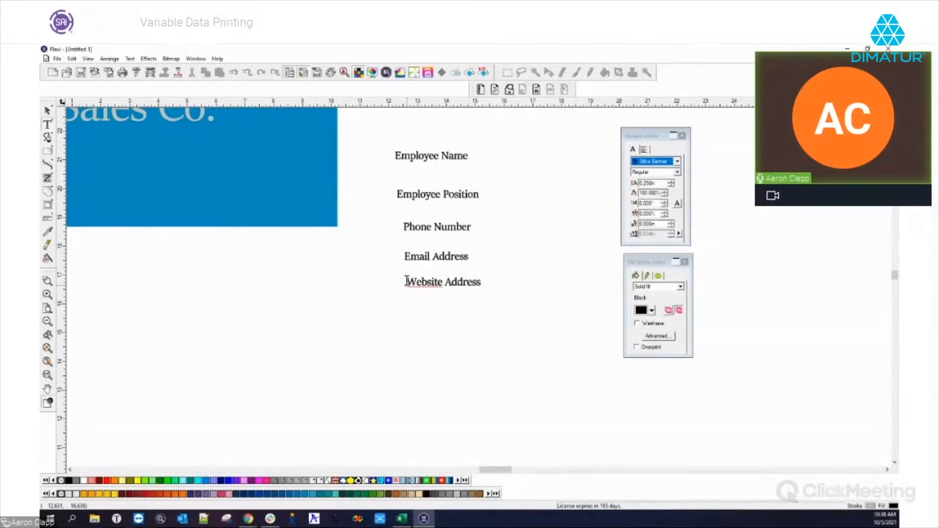
left_click(406, 351)
type("Employee location")
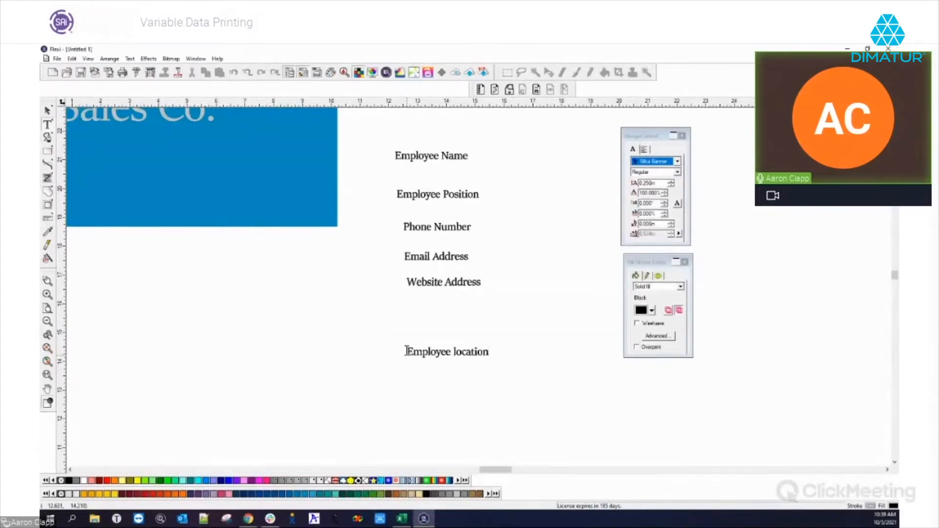
scroll(633, 375, "down", 2)
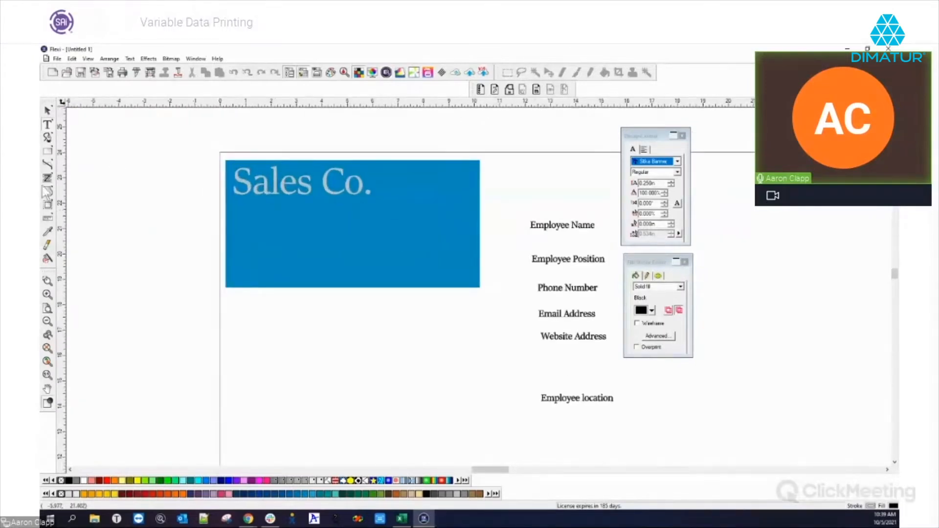
Move Employee Name up beside the card and select Employee Position.
left_click(50, 110)
left_click(554, 228)
left_click_drag(554, 225, 523, 191)
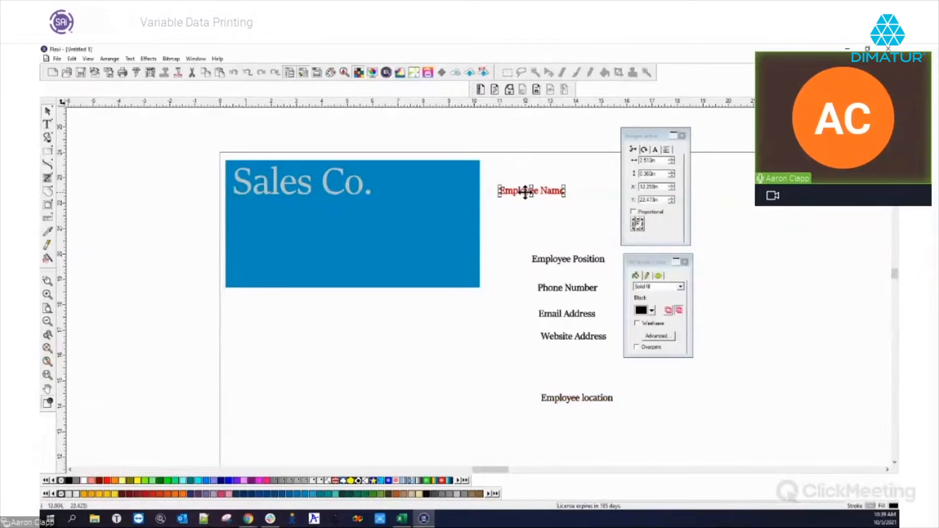
left_click_drag(553, 250, 528, 217)
left_click(557, 262)
left_click(556, 261)
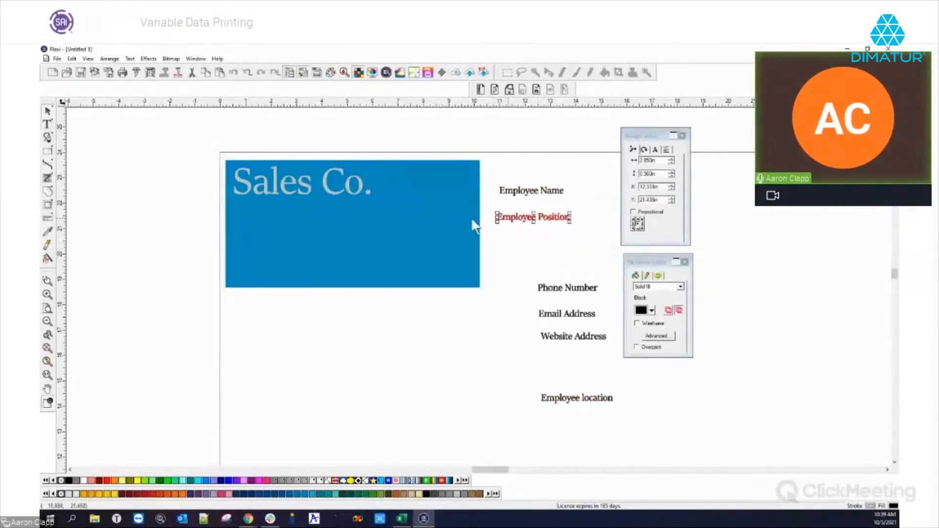
Look through the arrangement and alignment options for the Employee Name text.
left_click(110, 60)
left_click(114, 59)
left_click(529, 195)
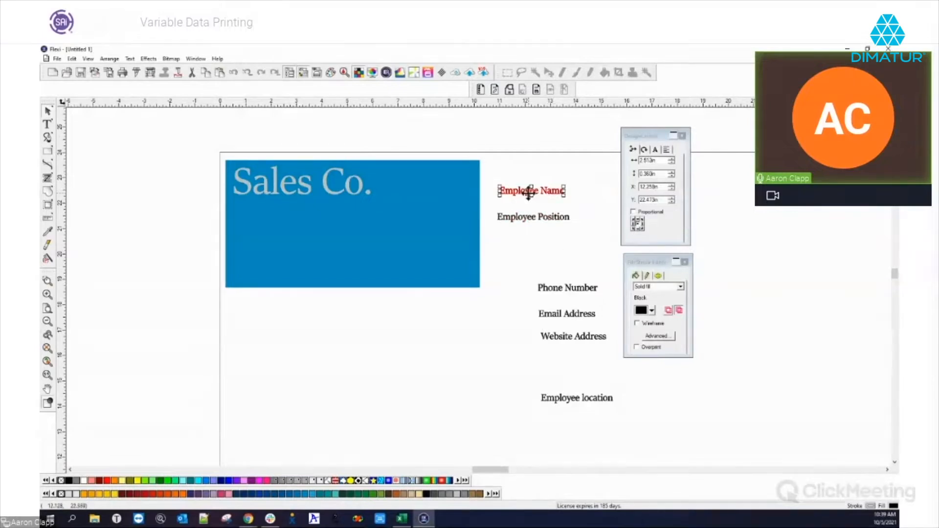
left_click(667, 149)
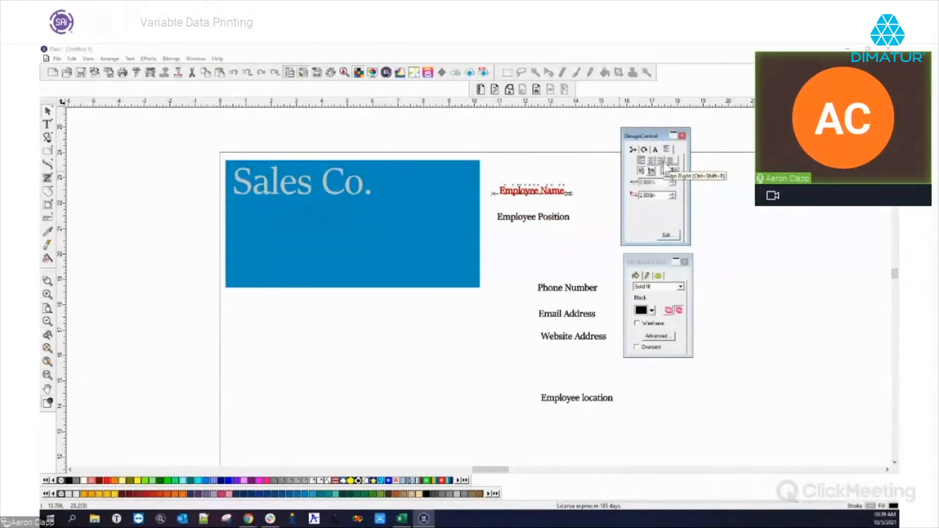
left_click(602, 186)
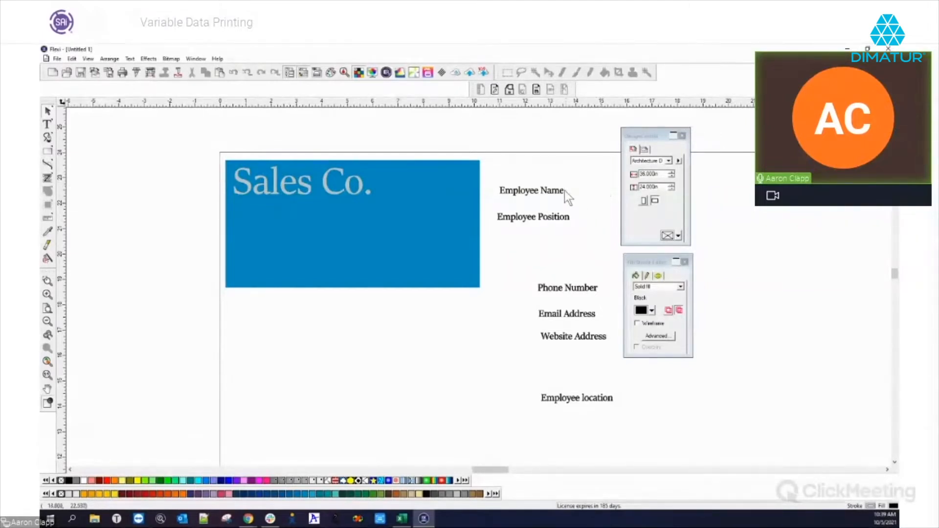
left_click(547, 195)
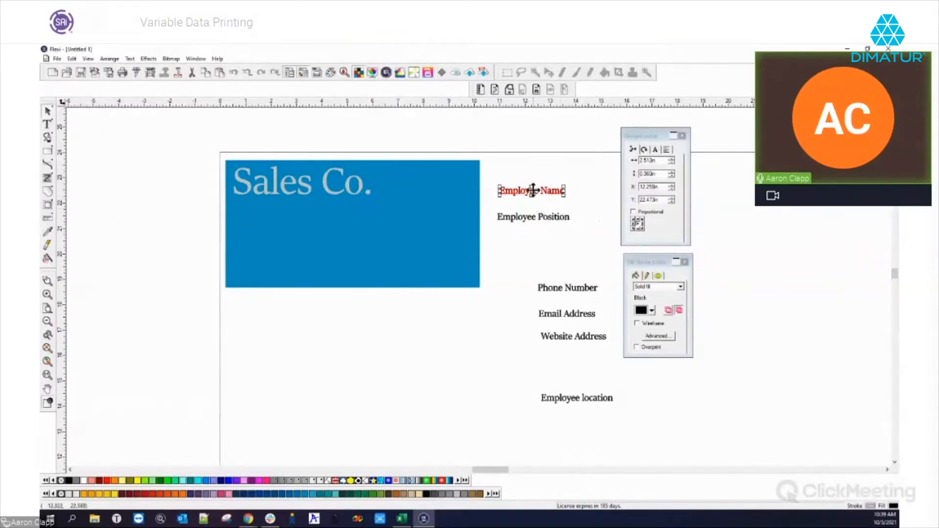
Place Employee Name, Employee Position and Email Address in the card's left column.
left_click_drag(532, 191, 265, 228)
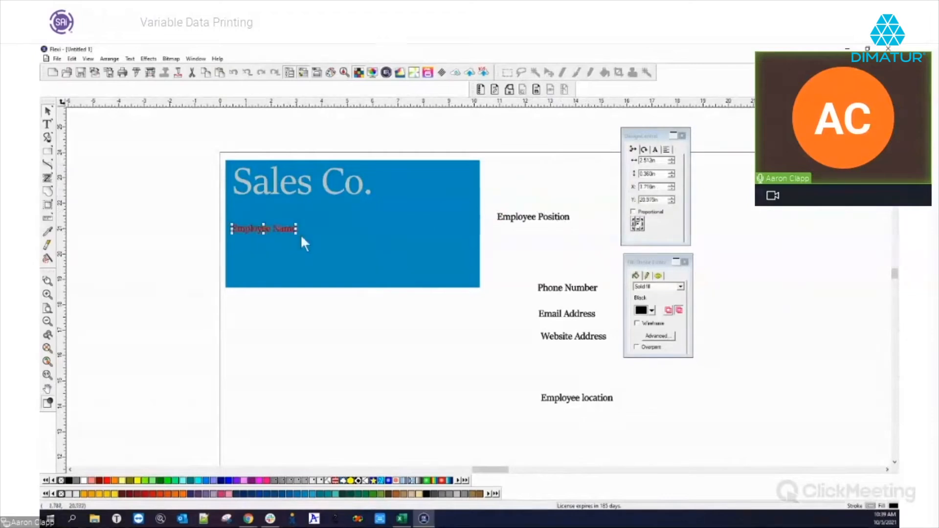
left_click(521, 220)
left_click_drag(522, 220, 264, 244)
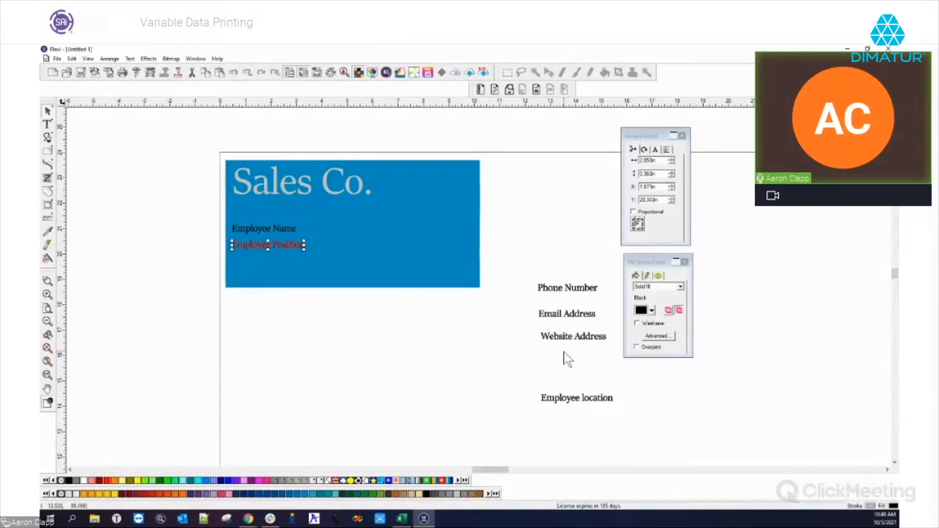
left_click_drag(563, 314, 253, 249)
left_click(253, 246)
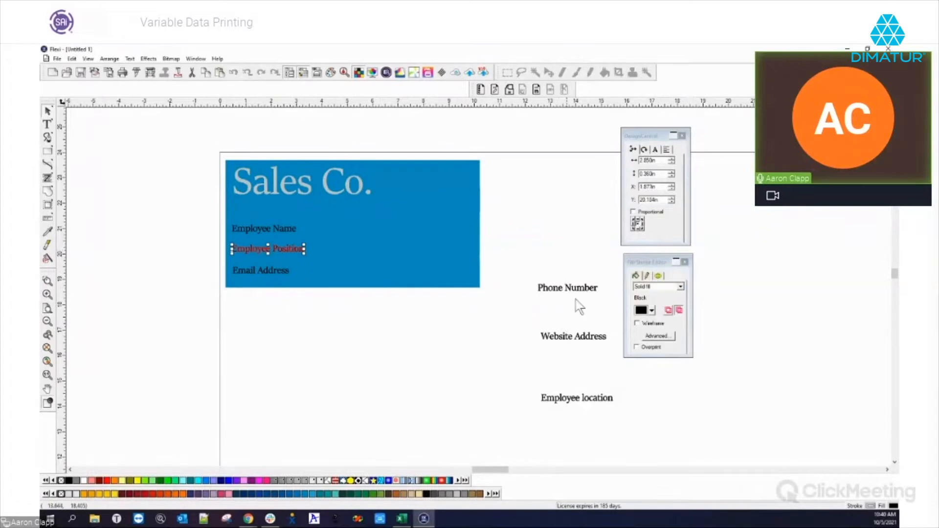
left_click(535, 231)
Place Employee location, Phone Number and Website Address in the card's right column.
left_click_drag(580, 404, 433, 236)
left_click_drag(565, 290, 425, 254)
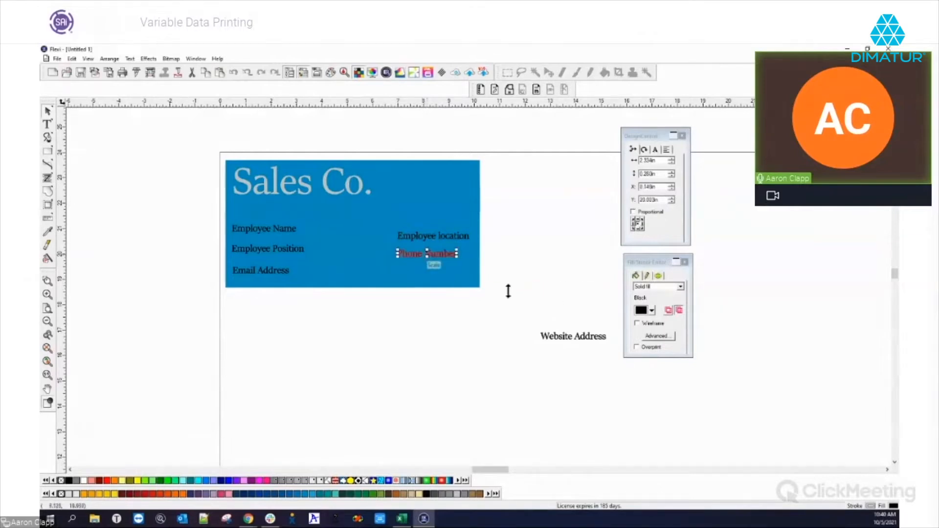
left_click_drag(583, 337, 431, 273)
left_click(558, 302)
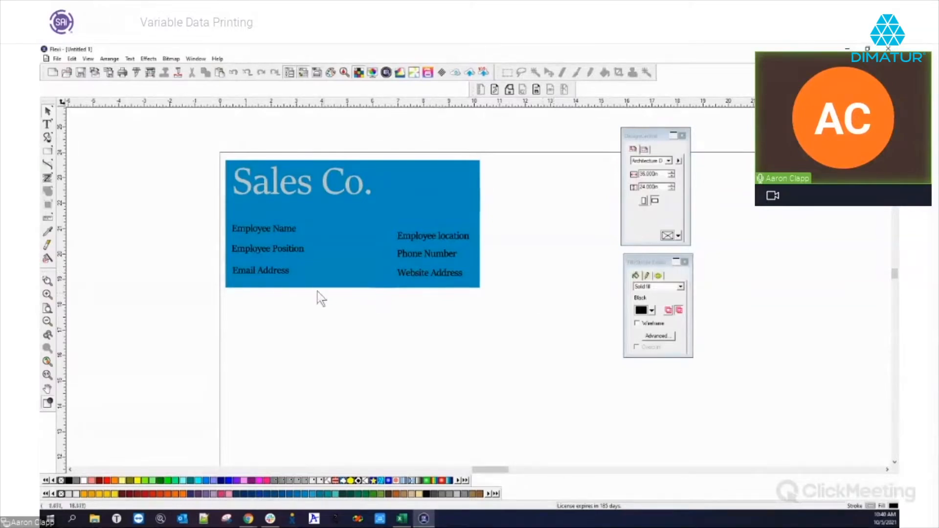
left_click(262, 229)
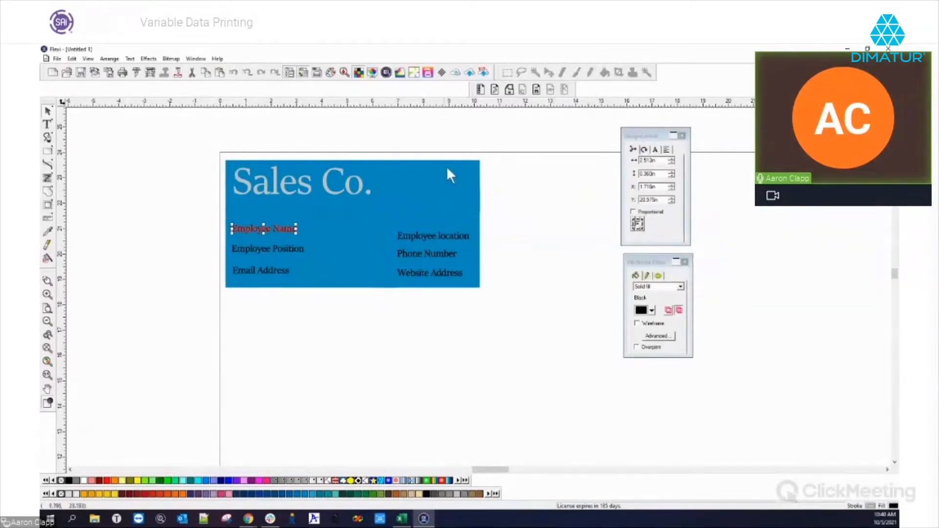
Make Employee Name a variable field, inspect its keyword and string, then raise Excel over the card.
left_click(479, 90)
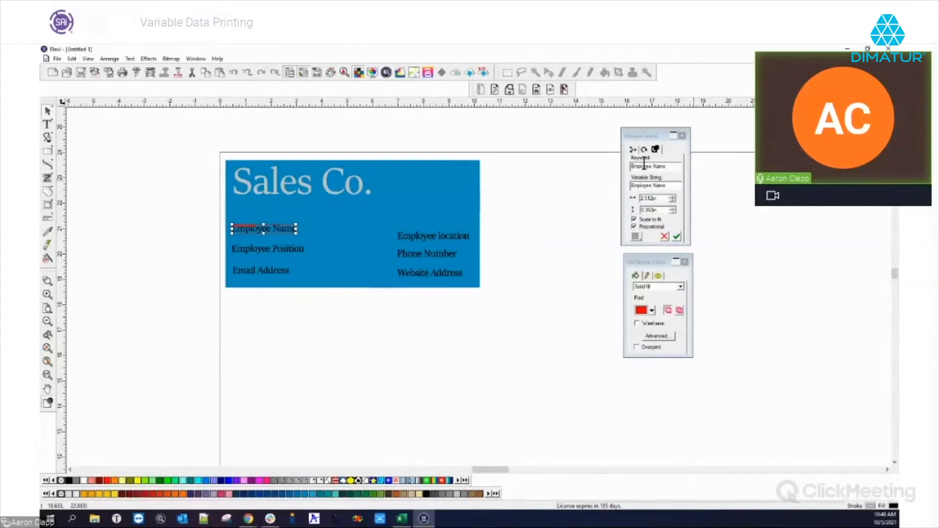
left_click(660, 186)
left_click_drag(659, 186, 607, 184)
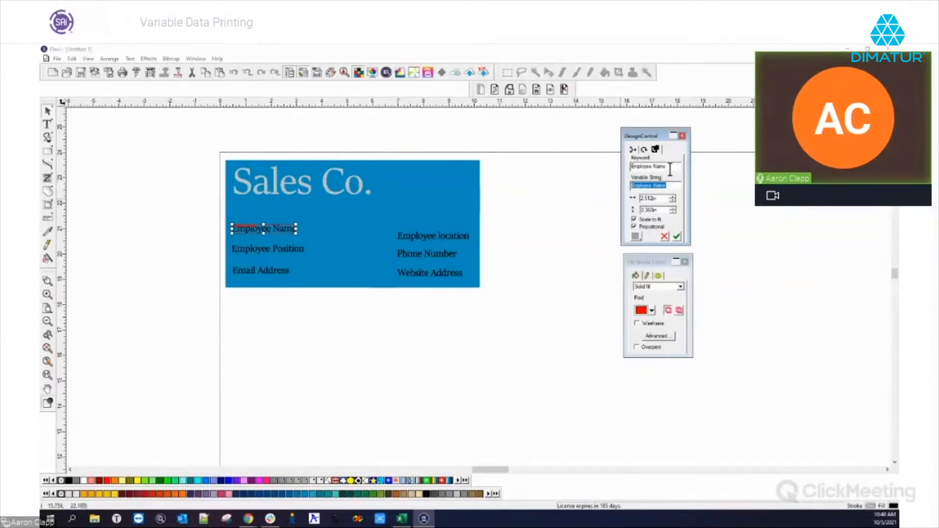
left_click_drag(670, 170, 617, 171)
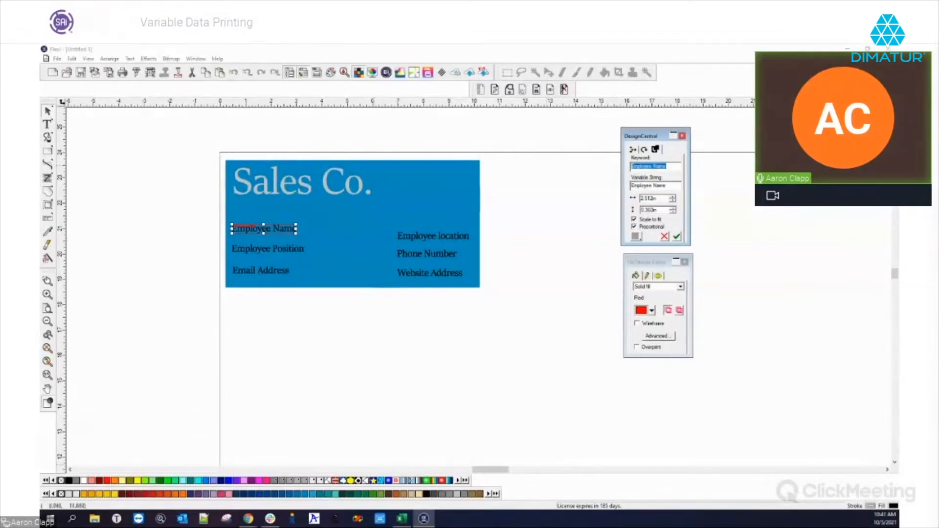
left_click(402, 518)
left_click_drag(127, 434, 473, 106)
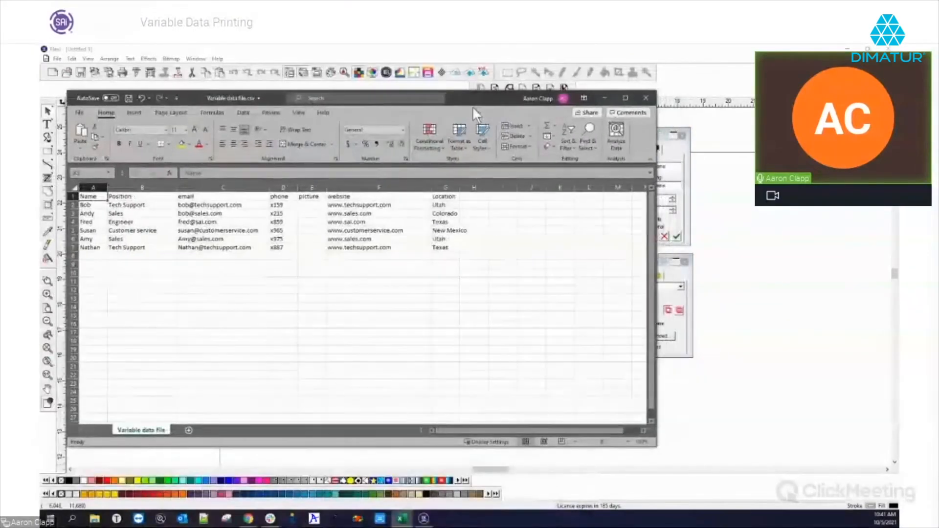
Check Excel's header row, then trim the Flexi keyword from 'Employee Name' to 'Name'.
left_click_drag(654, 443, 611, 446)
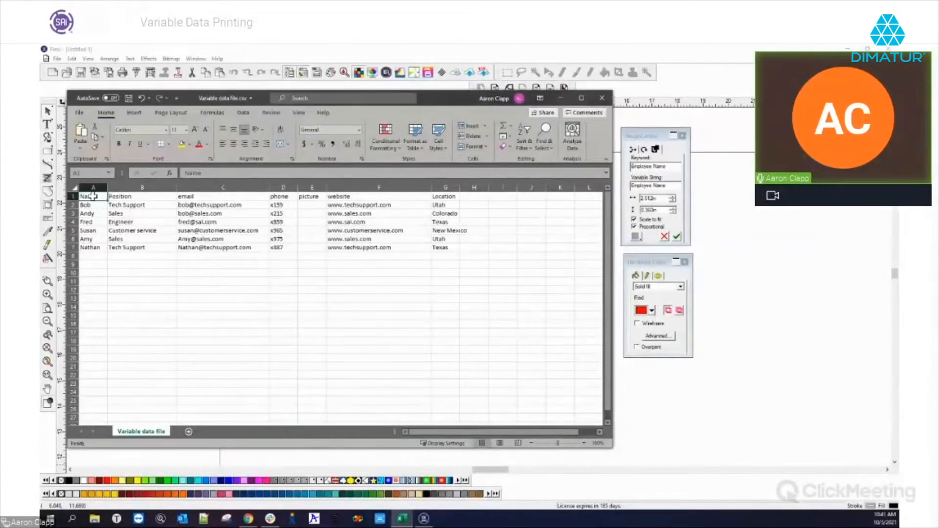
left_click(72, 197)
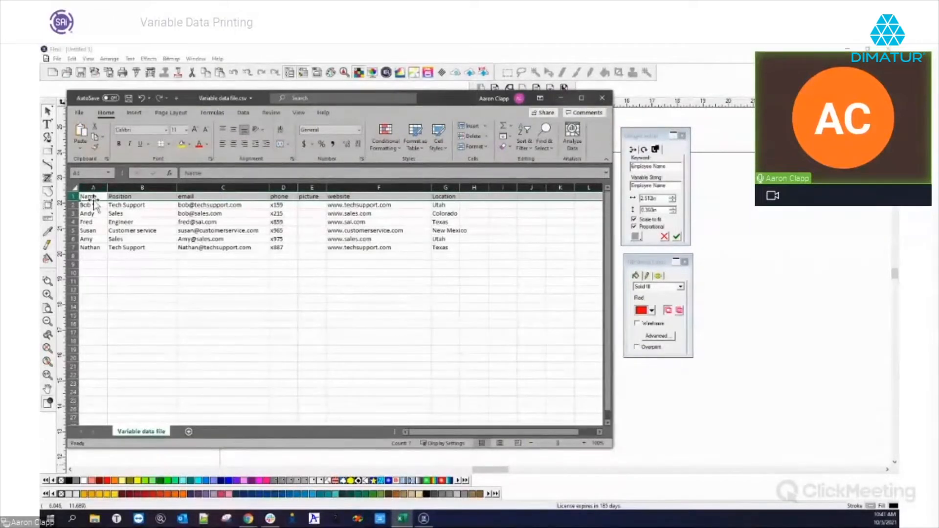
left_click(668, 167)
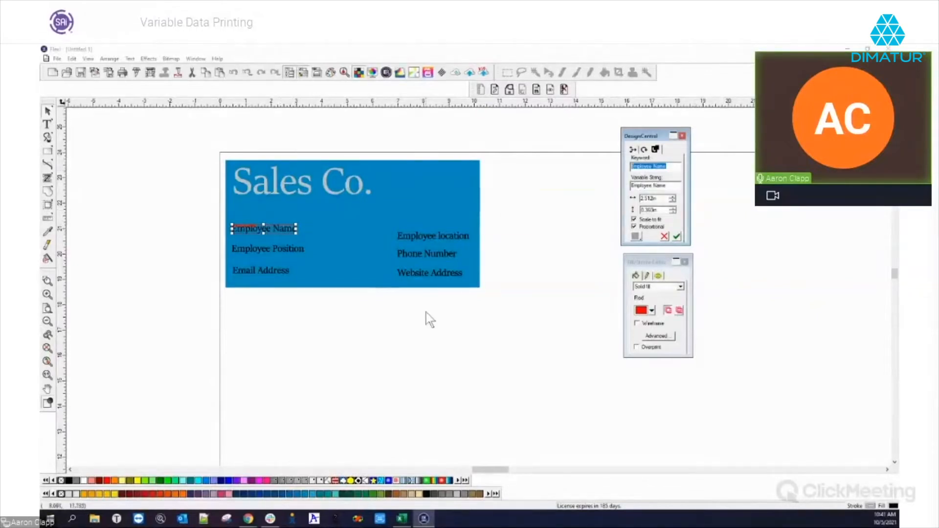
left_click(402, 518)
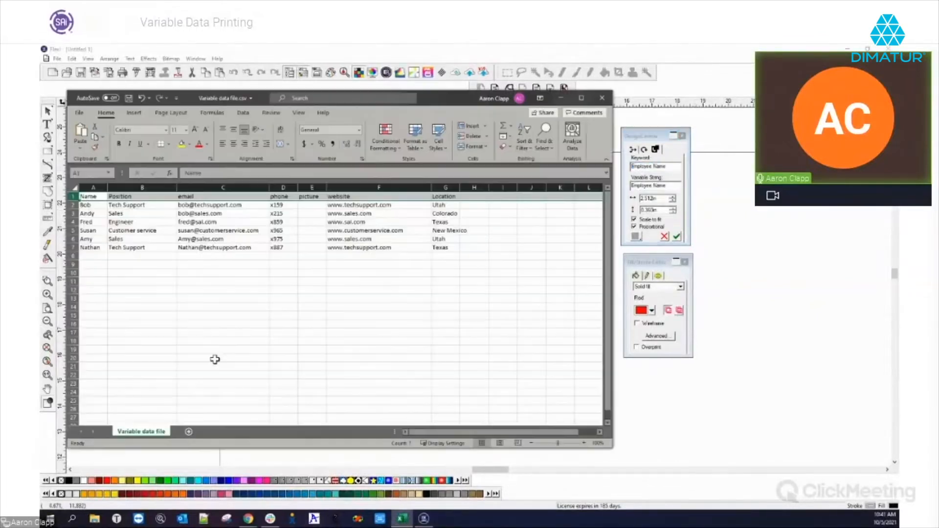
left_click(660, 167)
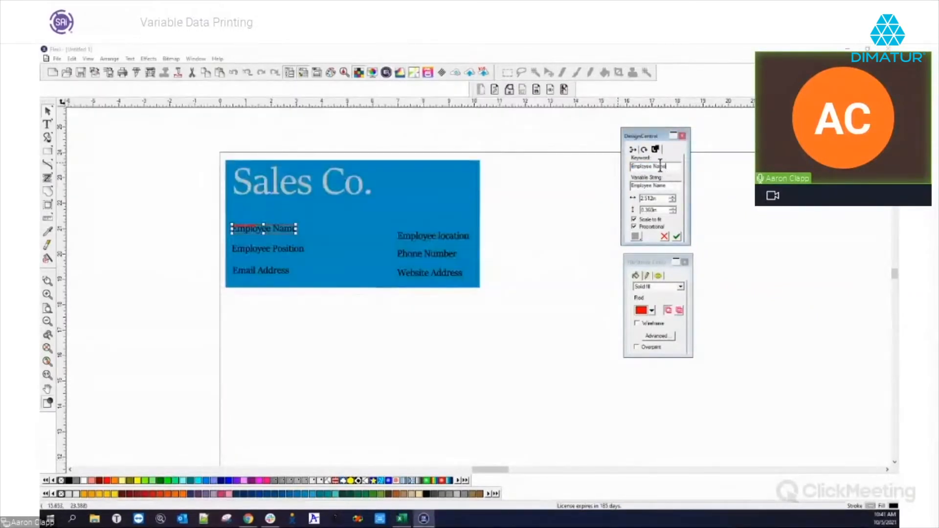
left_click_drag(653, 166, 570, 172)
key("BackSpace")
left_click_drag(645, 166, 626, 172)
left_click_drag(660, 198, 634, 198)
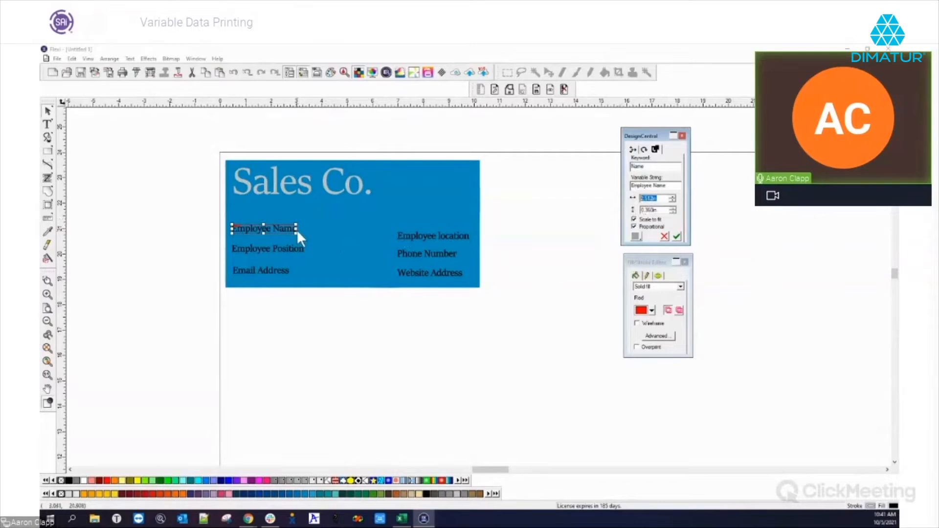
Drag the Employee Name box's right edge outward to widen it across the card.
left_click_drag(296, 229, 331, 230)
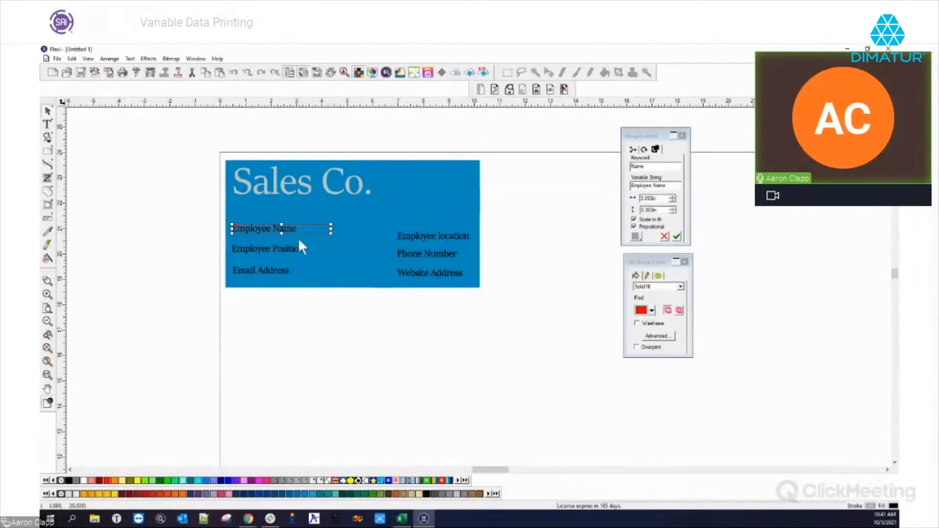
left_click_drag(281, 235, 281, 240)
left_click(247, 249)
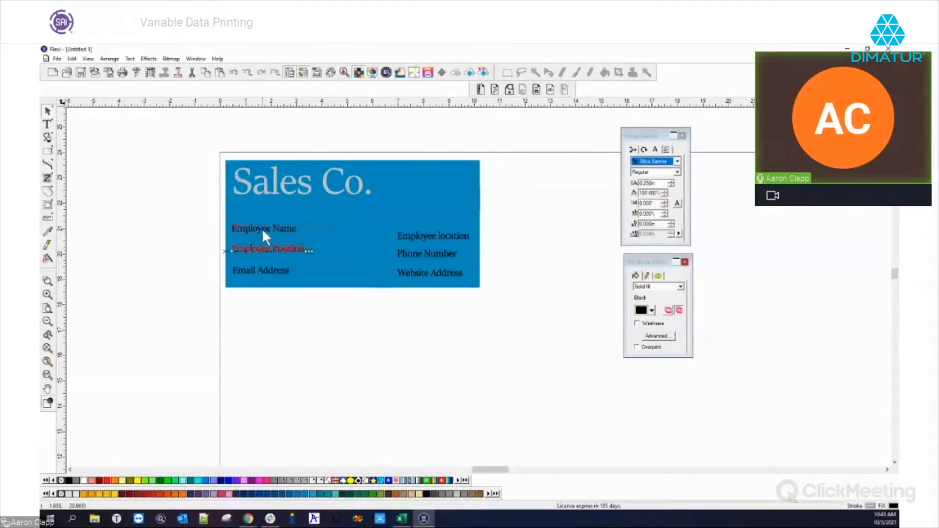
Zoom in on the Employee Name field, select Employee Position, and glance at the Excel columns.
left_click(247, 235)
scroll(246, 228, "up", 5)
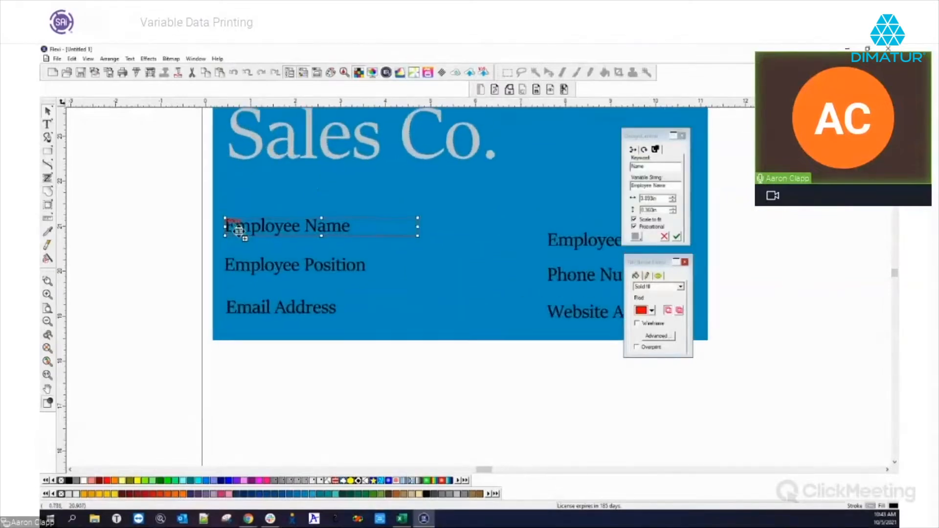
scroll(239, 232, "up", 2)
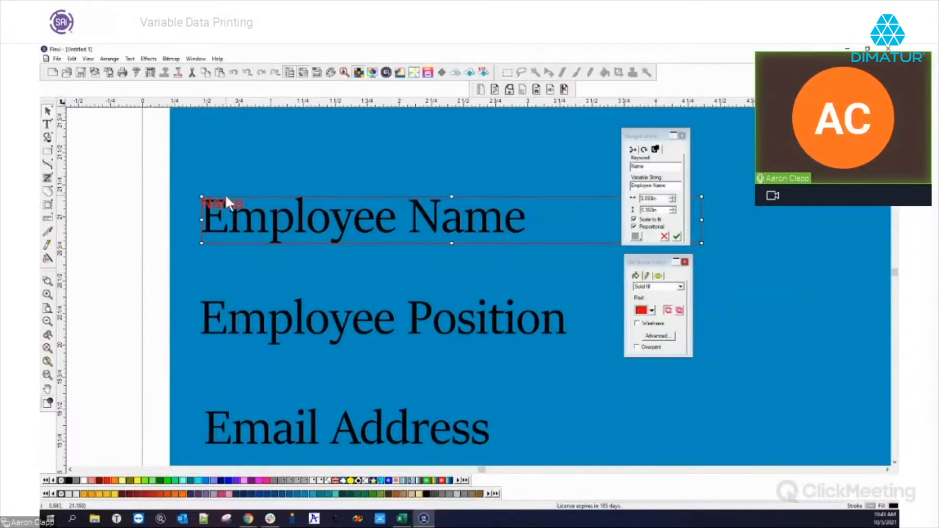
scroll(218, 202, "down", 4)
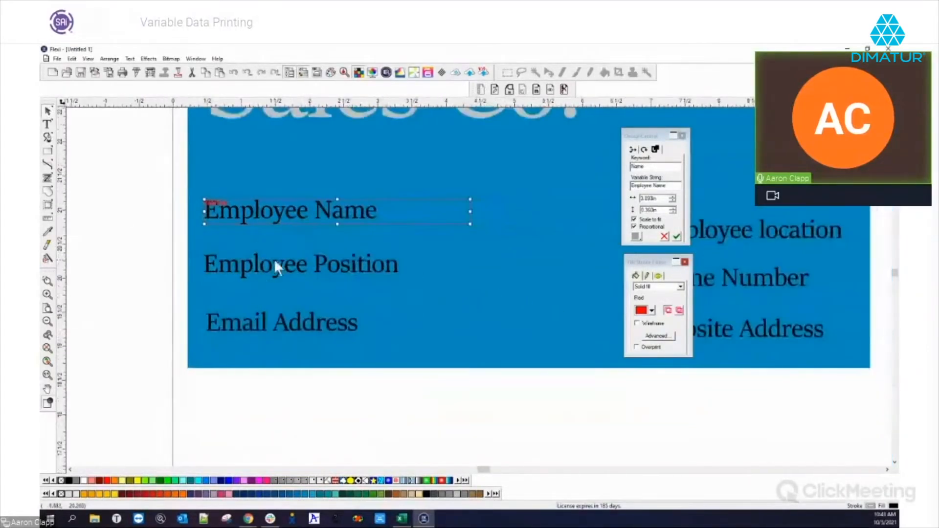
left_click(258, 261)
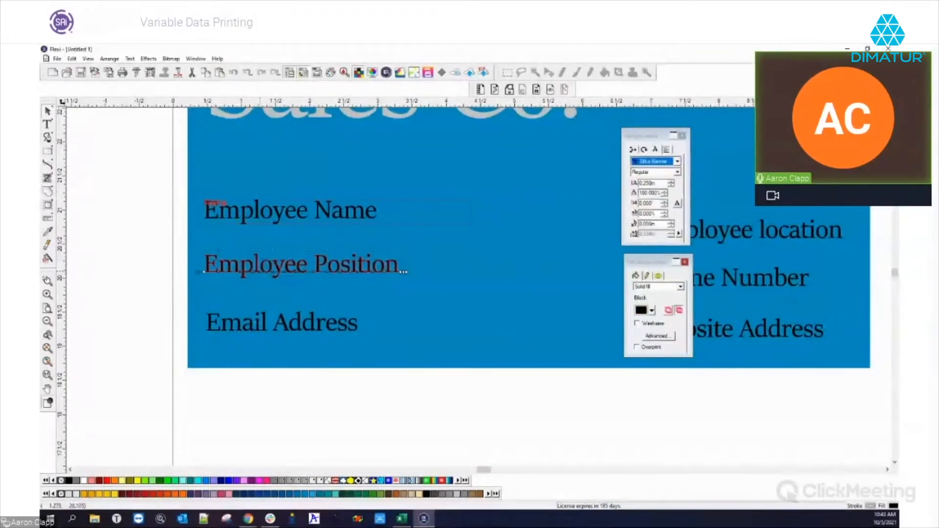
key("alt+Tab")
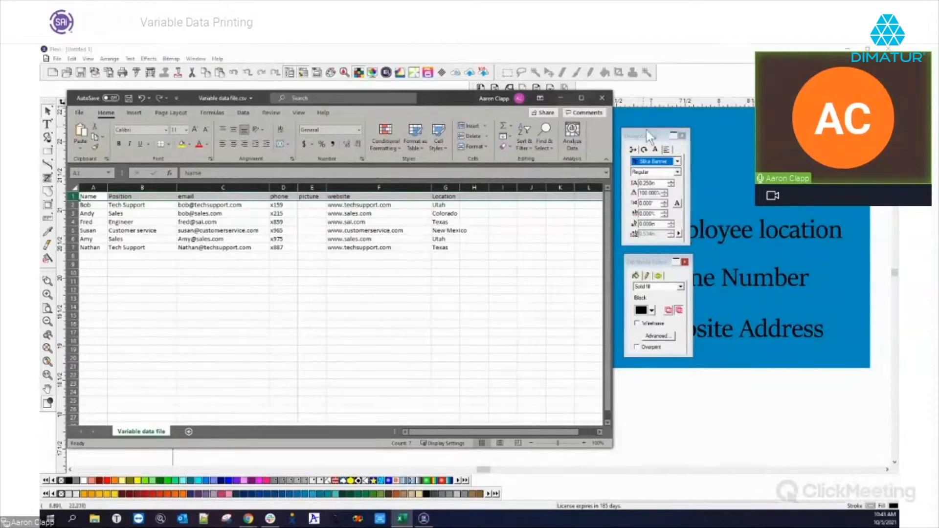
key("alt+Tab")
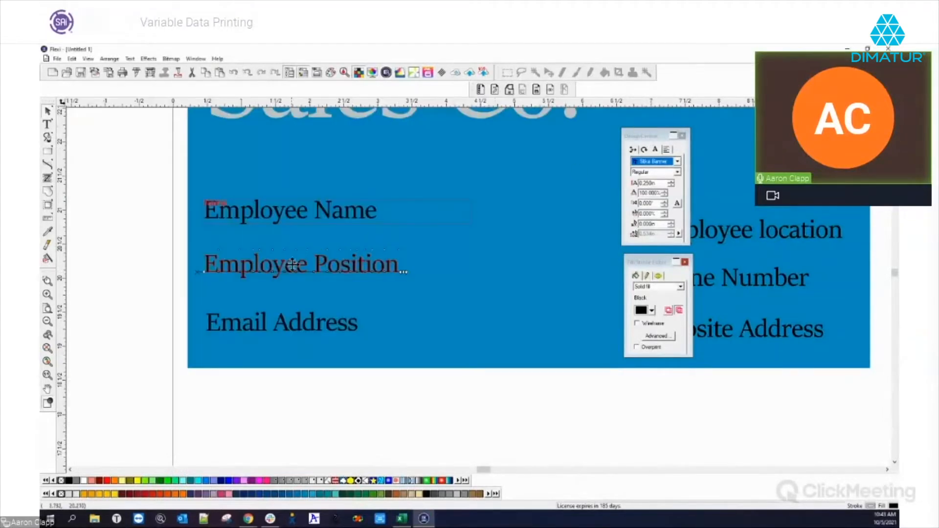
Make Employee Position a variable field keyed 'Position' and stretch its box wider to the right.
left_click(481, 90)
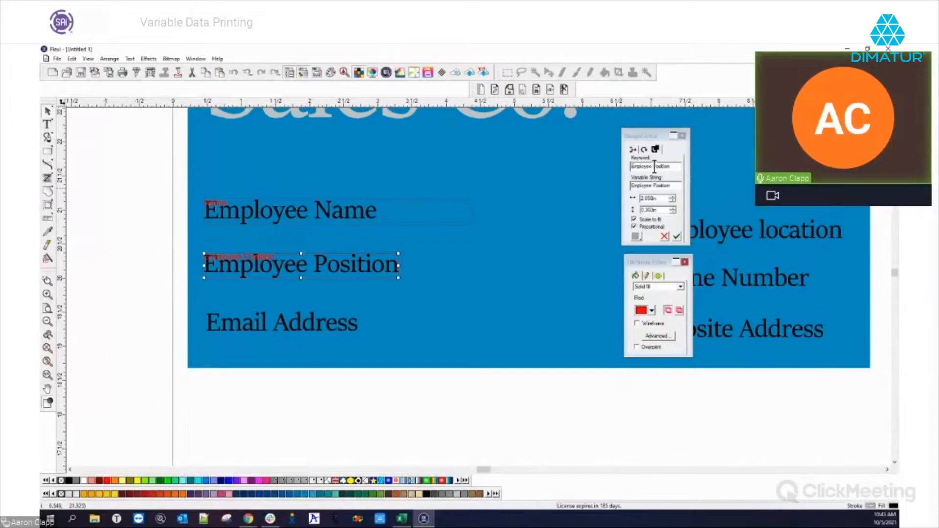
left_click_drag(654, 166, 630, 167)
key("BackSpace")
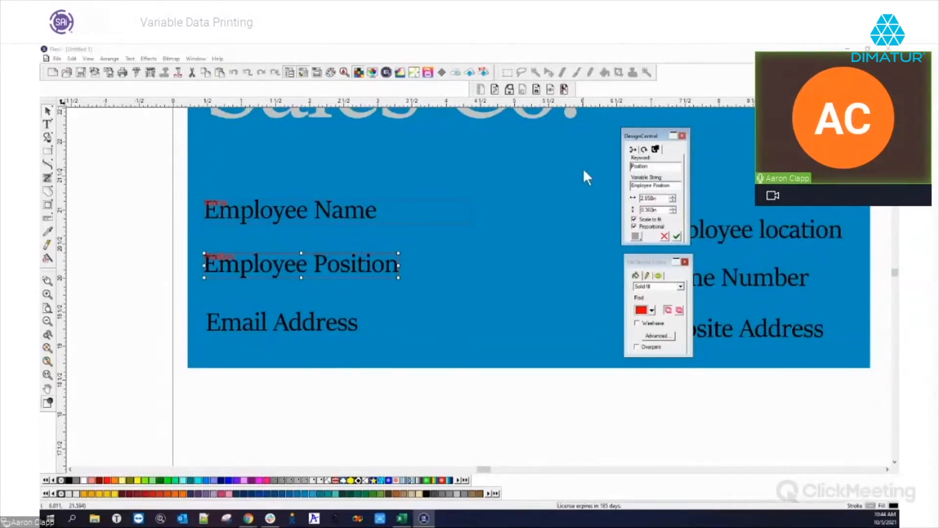
left_click(402, 518)
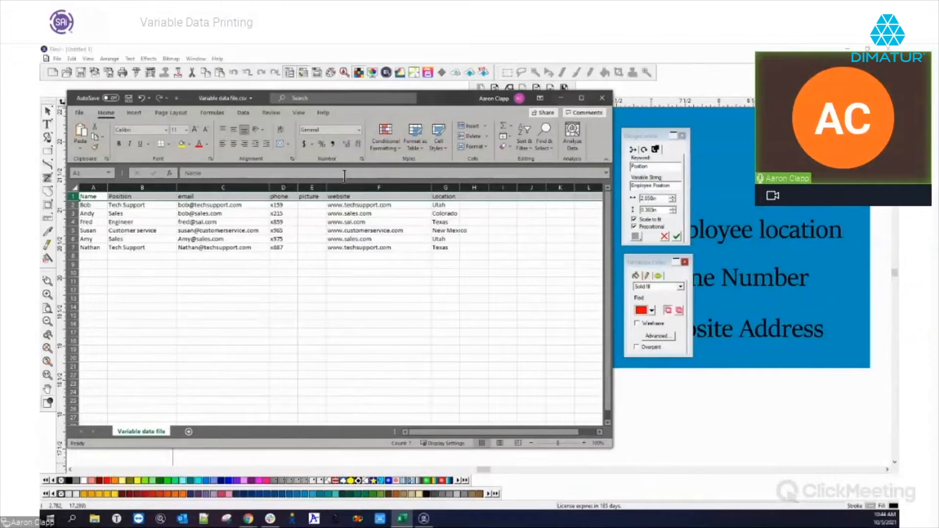
left_click(704, 91)
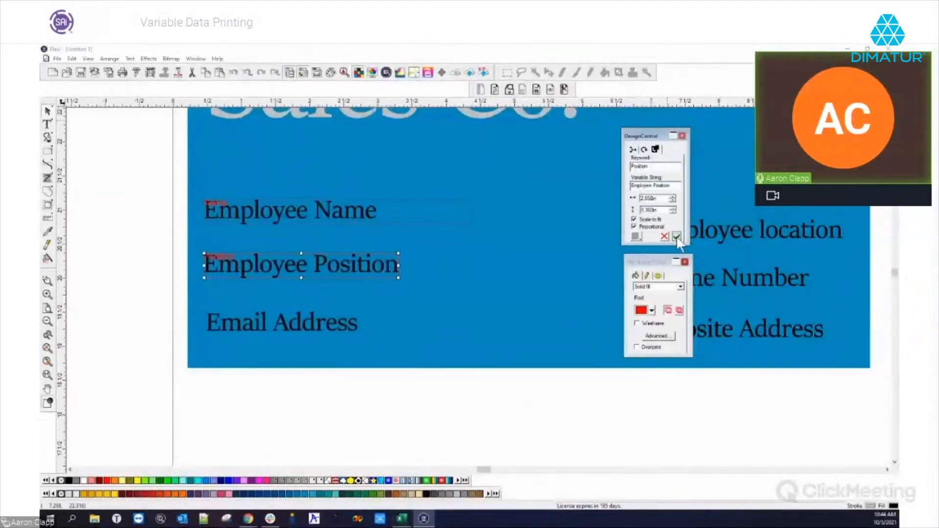
left_click_drag(399, 265, 470, 261)
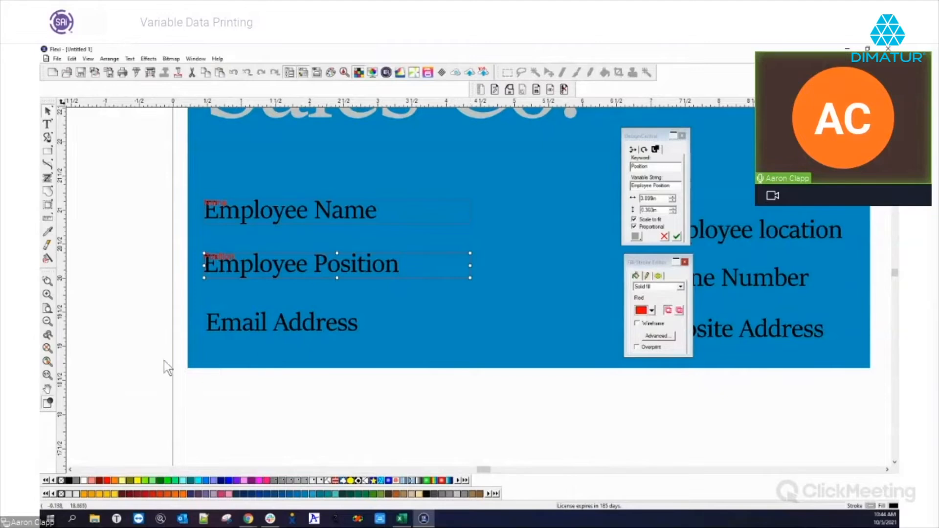
Check the spreadsheet column, then make Email Address a variable field with keyword 'email'.
left_click(239, 323)
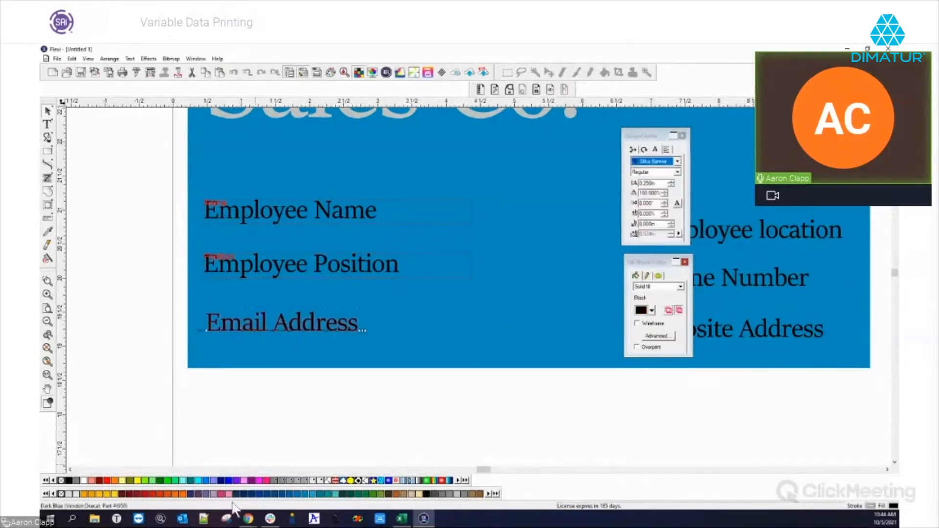
left_click(401, 519)
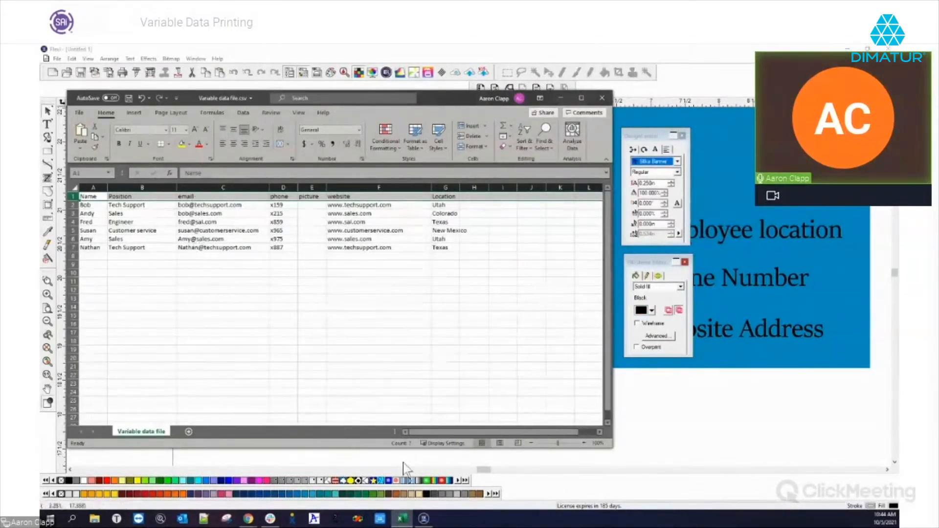
left_click(643, 117)
left_click(279, 320)
left_click(480, 90)
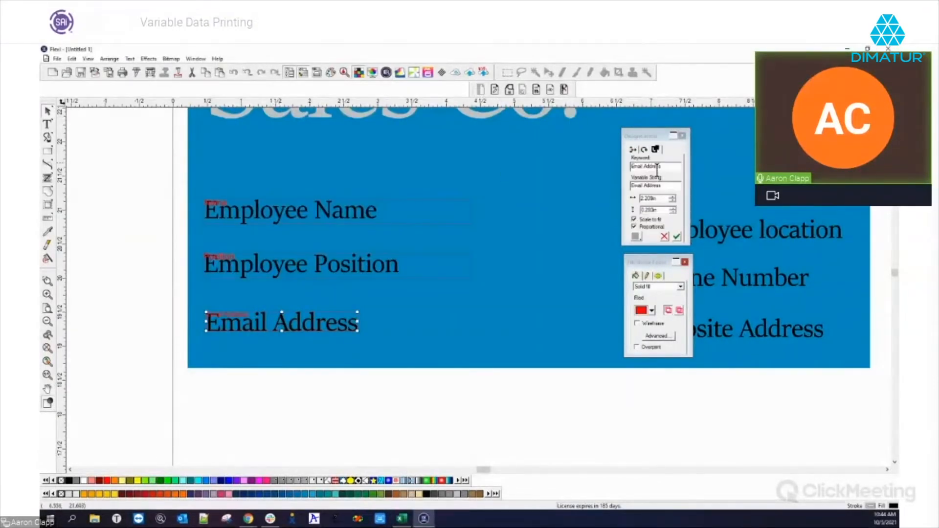
type("email")
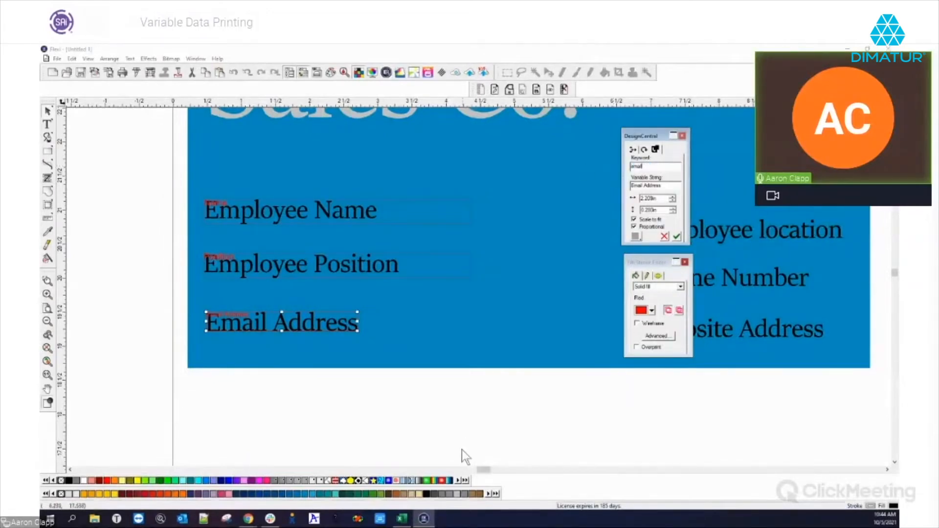
left_click(676, 237)
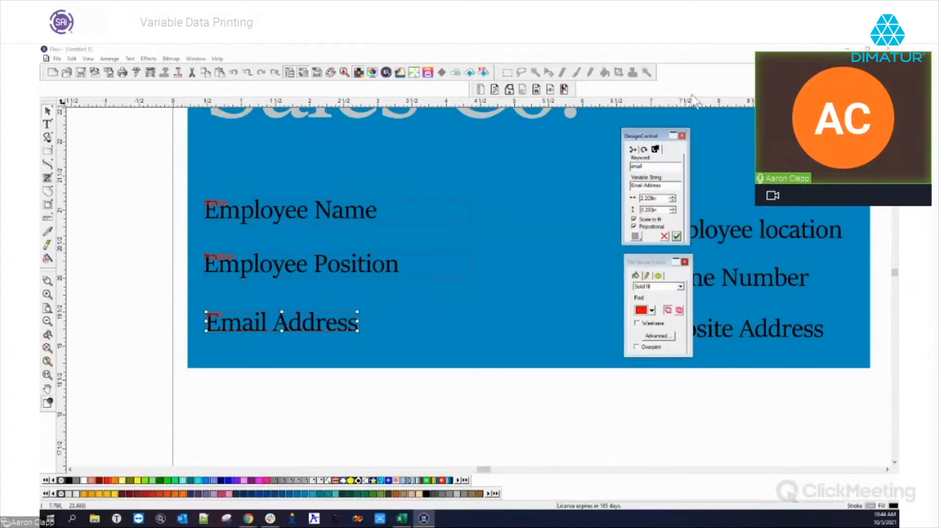
scroll(381, 301, "down", 4)
Select the Employee location text and compare it with the CSV spreadsheet columns.
scroll(348, 296, "down", 1)
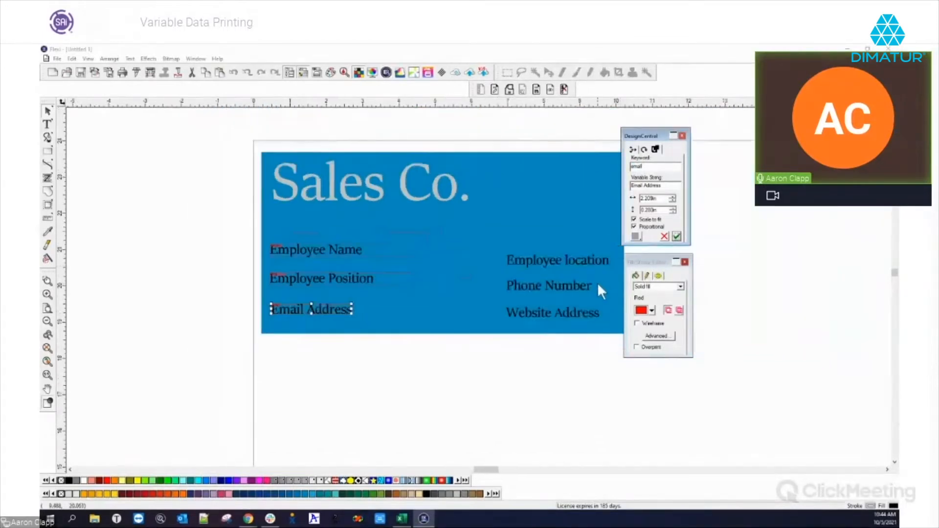
scroll(597, 282, "up", 4)
scroll(379, 310, "down", 2)
scroll(569, 289, "up", 1)
scroll(562, 286, "up", 2)
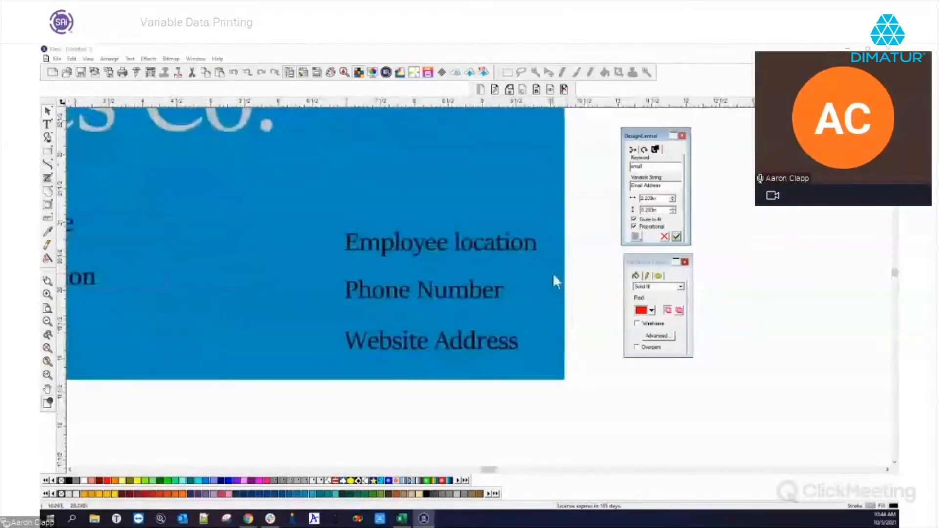
scroll(388, 225, "up", 1)
left_click(412, 224)
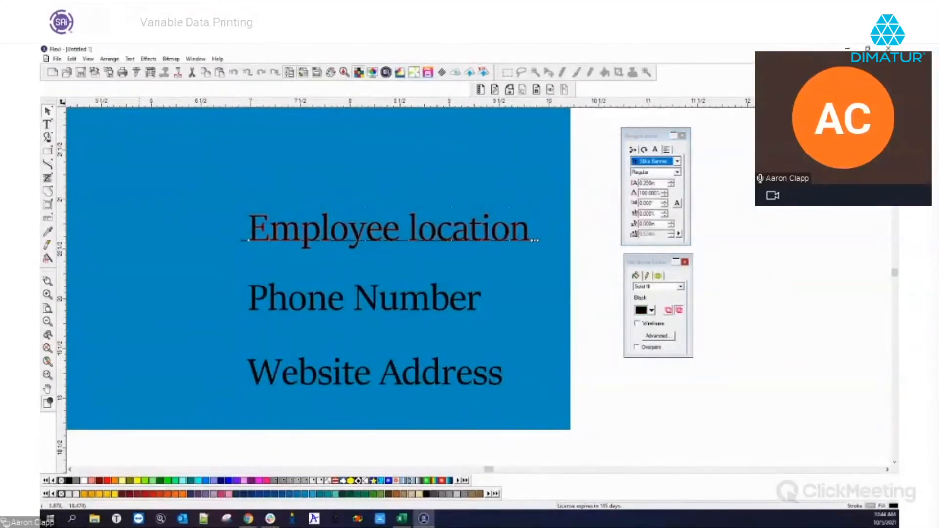
key("alt+Tab")
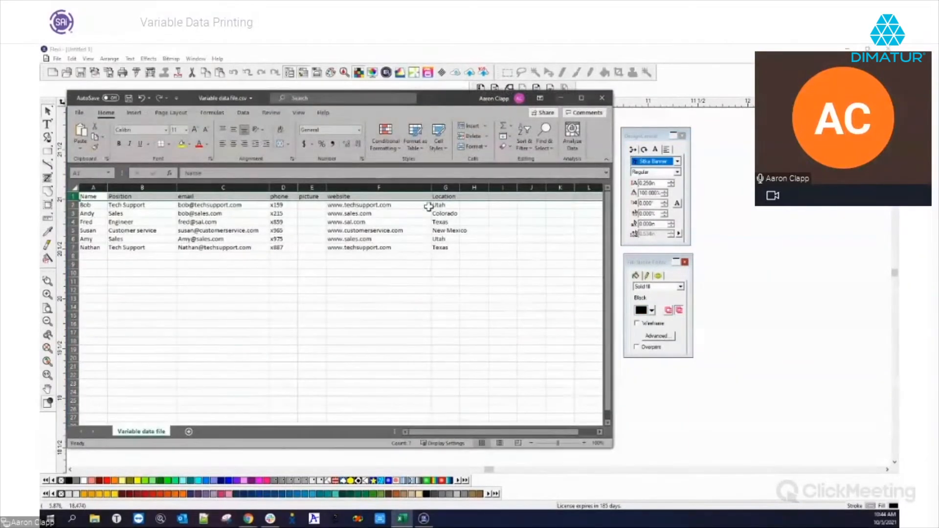
left_click(655, 86)
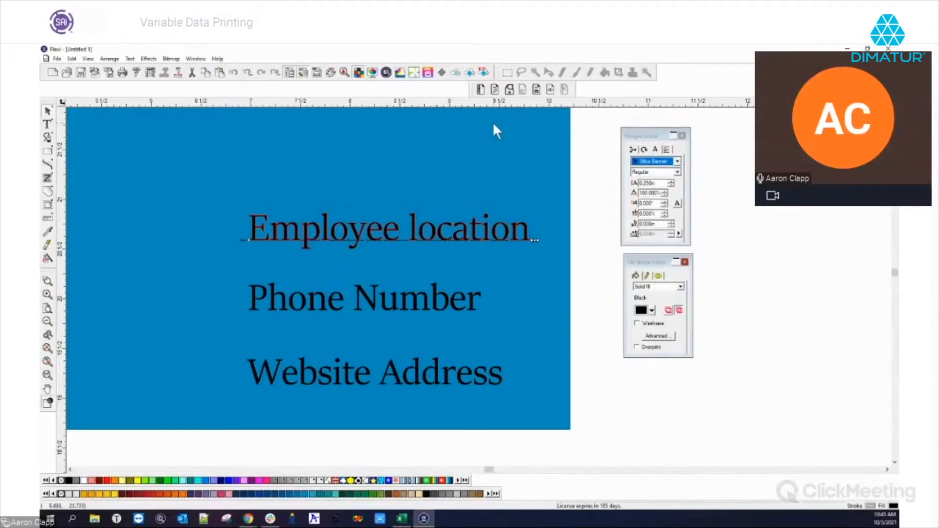
Make Employee location a variable field keyed 'Location' and widen its text box.
left_click(485, 90)
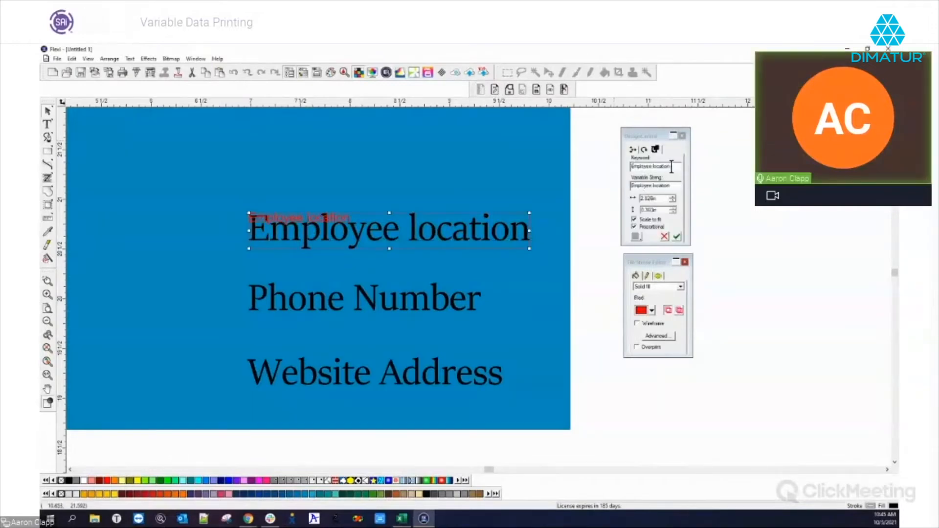
type("Location")
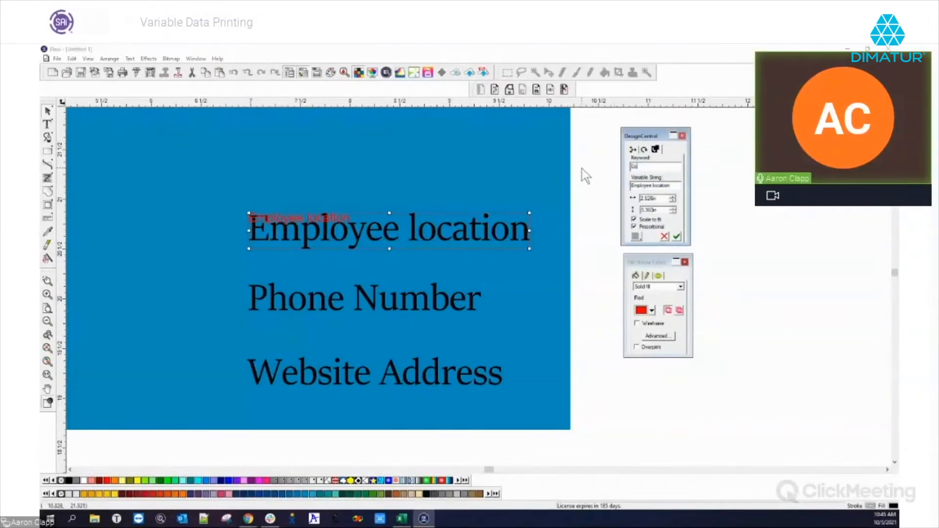
left_click(677, 236)
left_click_drag(530, 231, 561, 231)
left_click(281, 298)
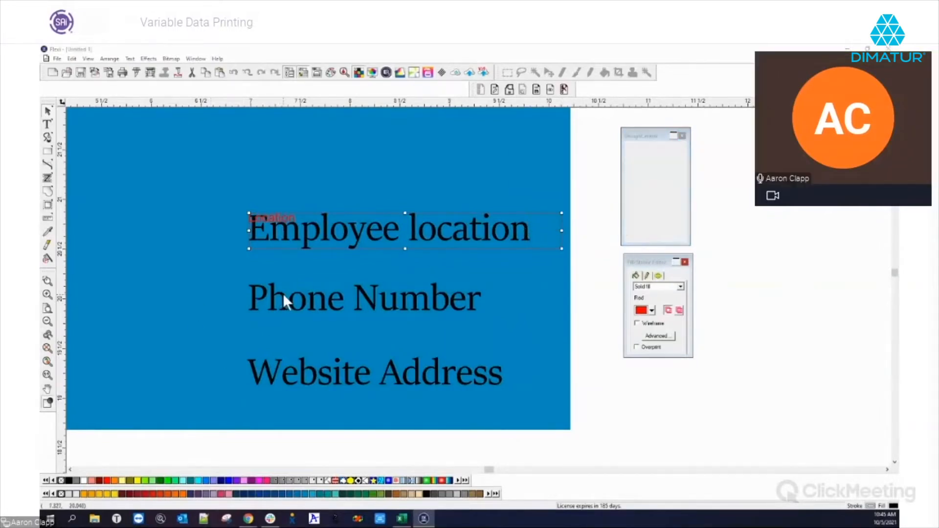
Make Phone Number a variable field with the keyword 'Phone'.
left_click(479, 92)
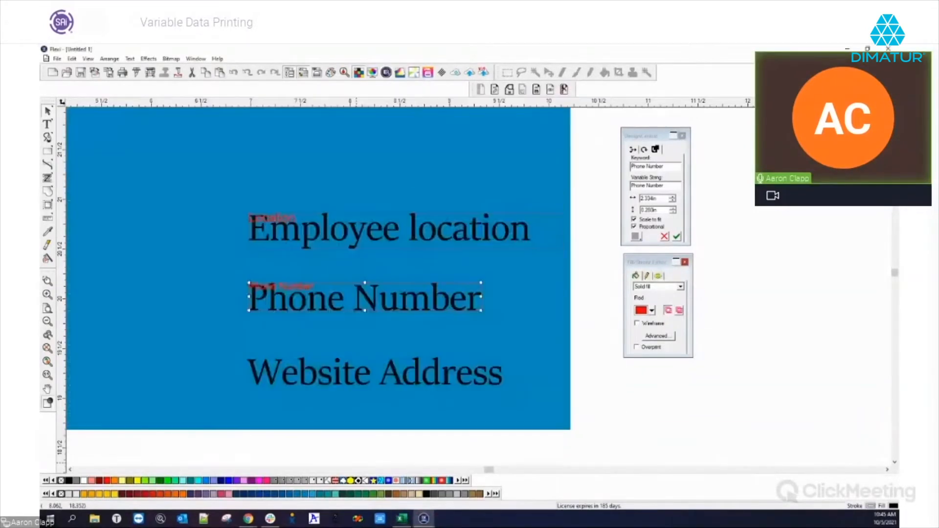
left_click(669, 164)
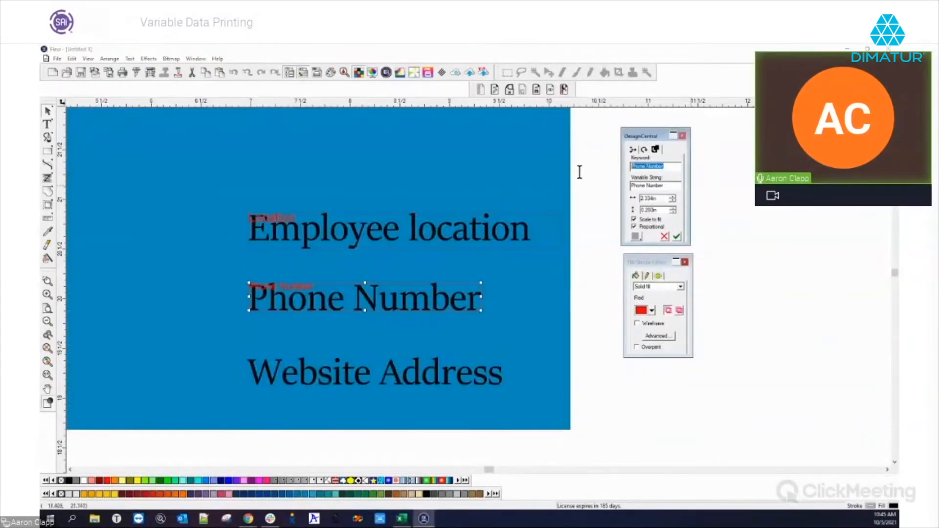
type("Phone")
left_click(679, 237)
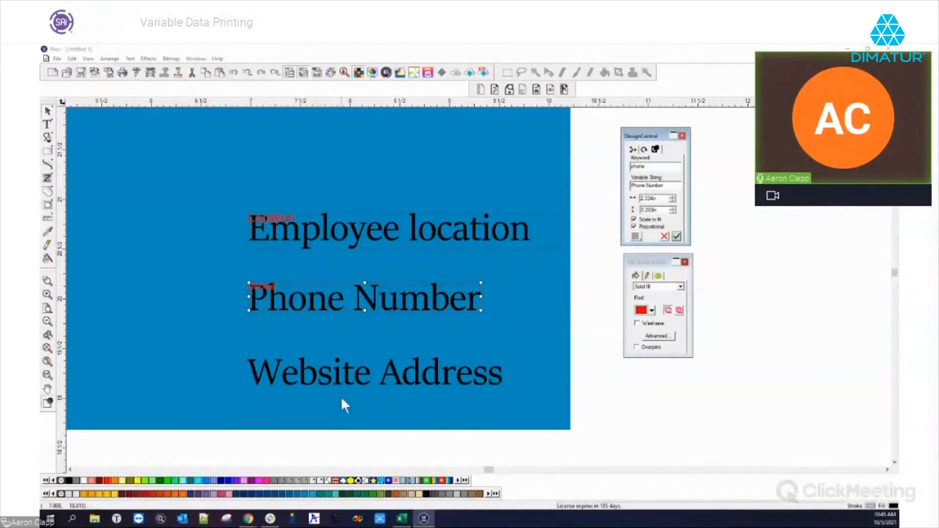
Make Website Address a variable field with the keyword 'website', then deselect it.
left_click(336, 374)
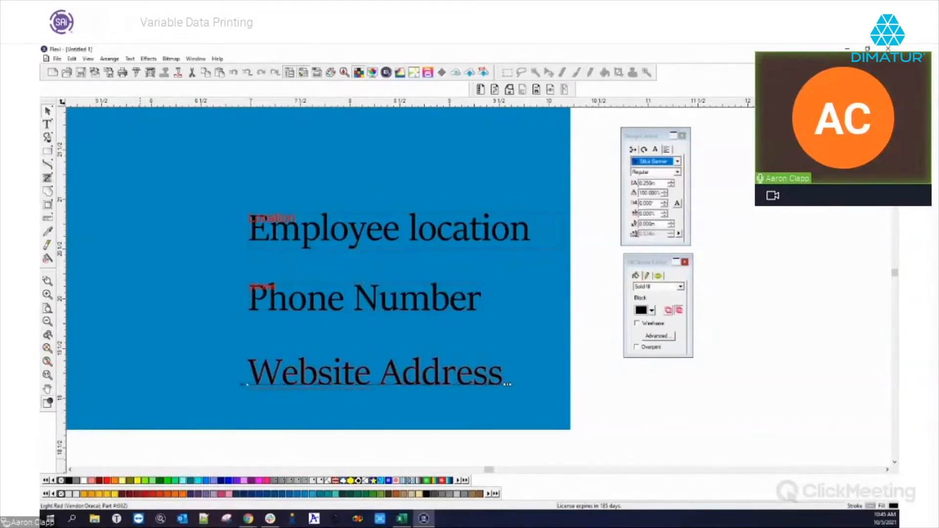
left_click(402, 519)
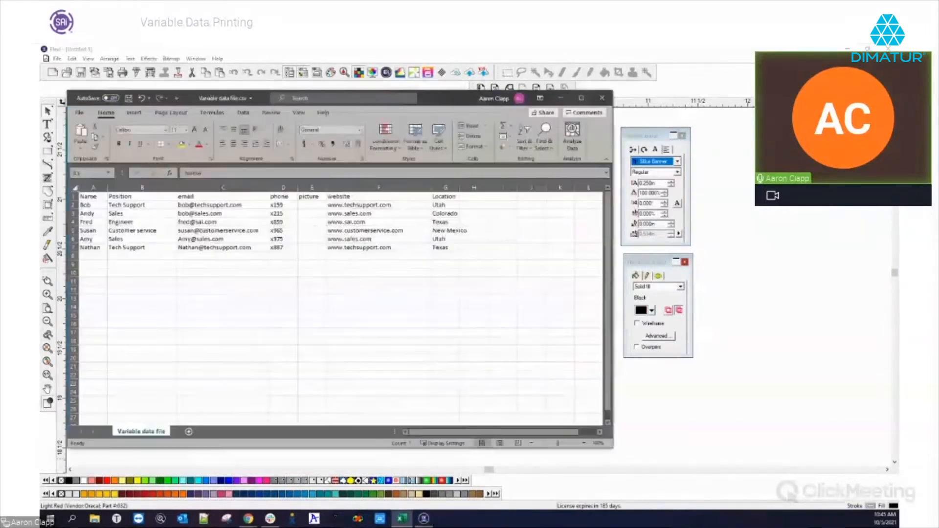
left_click(402, 518)
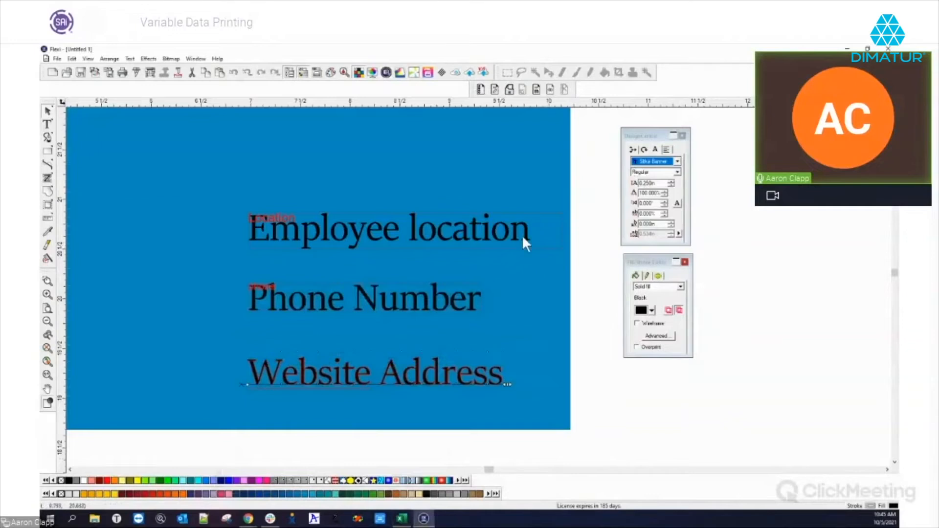
left_click(495, 90)
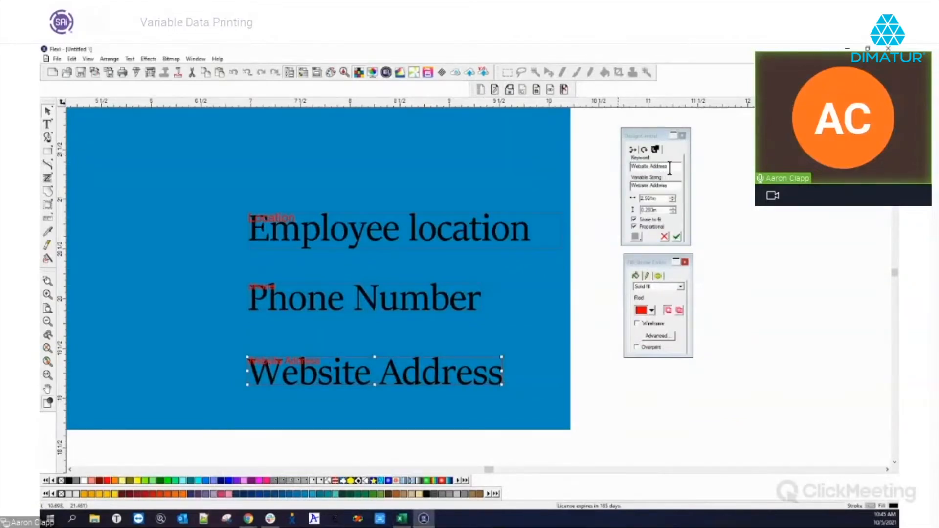
type("web")
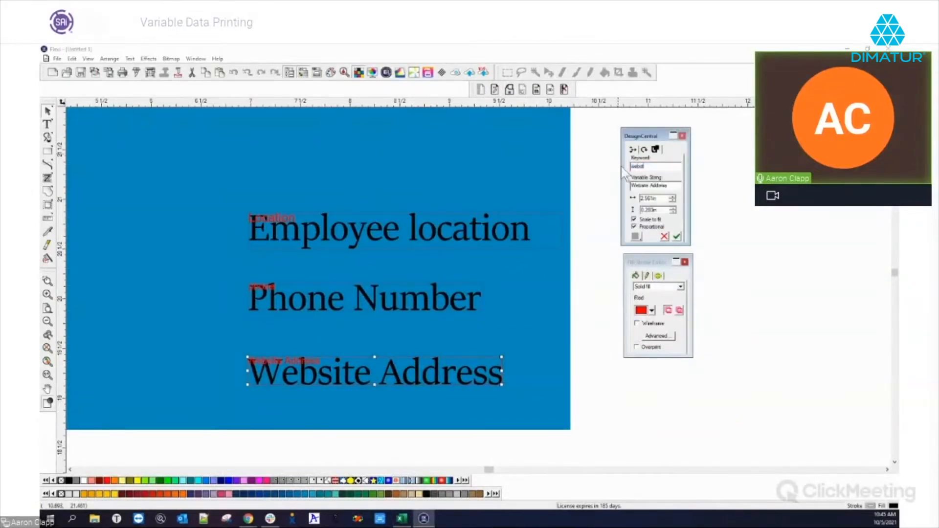
type("site")
left_click(677, 236)
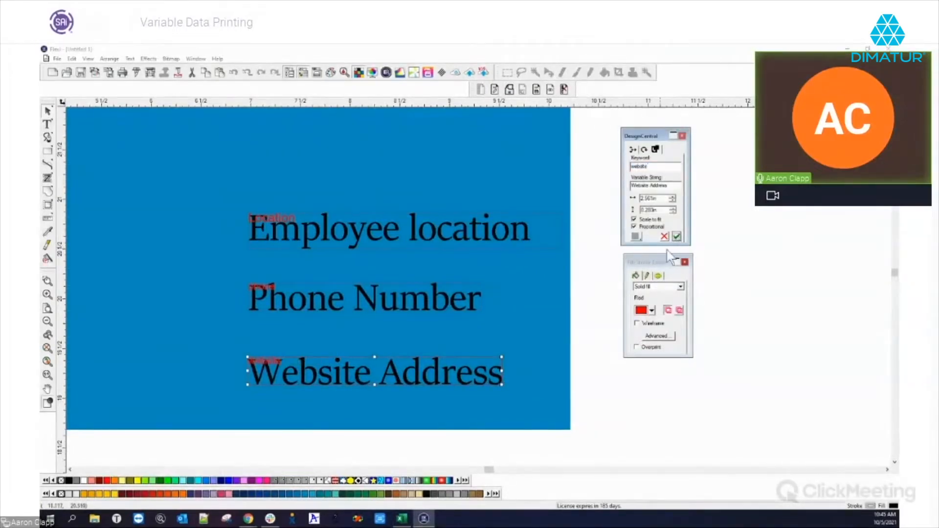
left_click(580, 293)
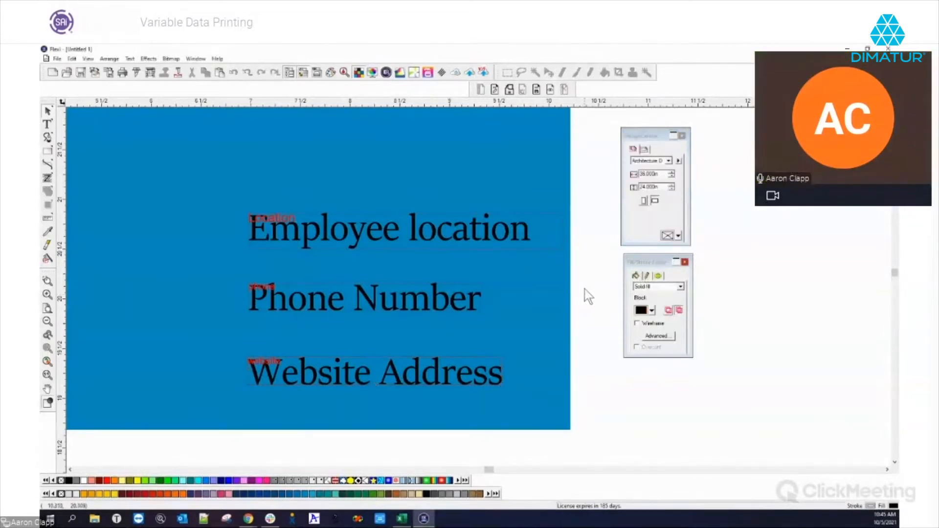
scroll(290, 289, "down", 1)
scroll(289, 286, "down", 4)
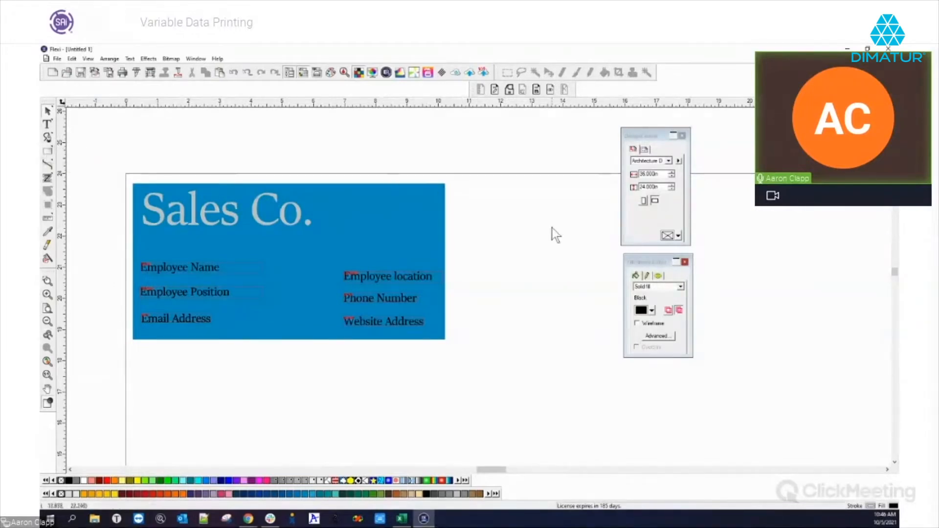
Pick the Rectangle tool from the left toolbox with the whole card in view.
left_click(48, 150)
Draw a black square, size it to 2 × 2 in, and place it right of the card.
left_click_drag(514, 222, 578, 287)
right_click(600, 267)
left_click(613, 270)
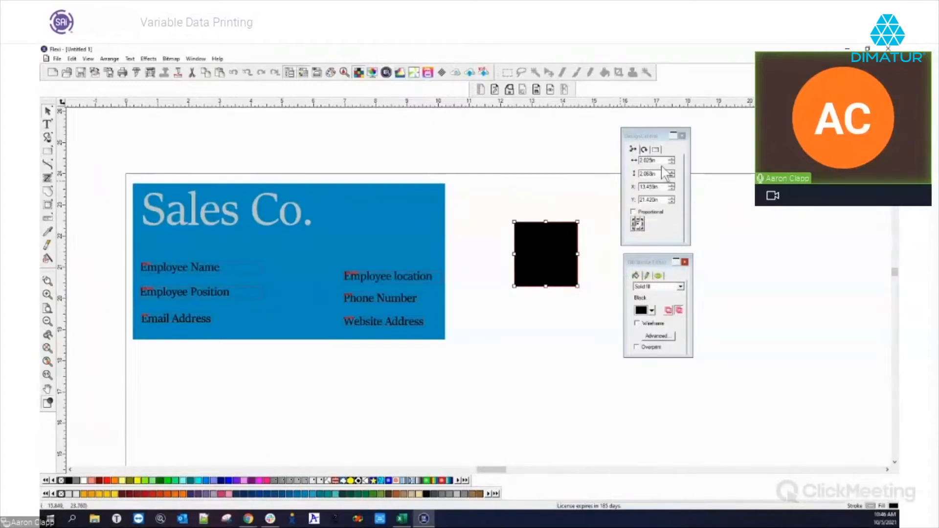
key("Escape")
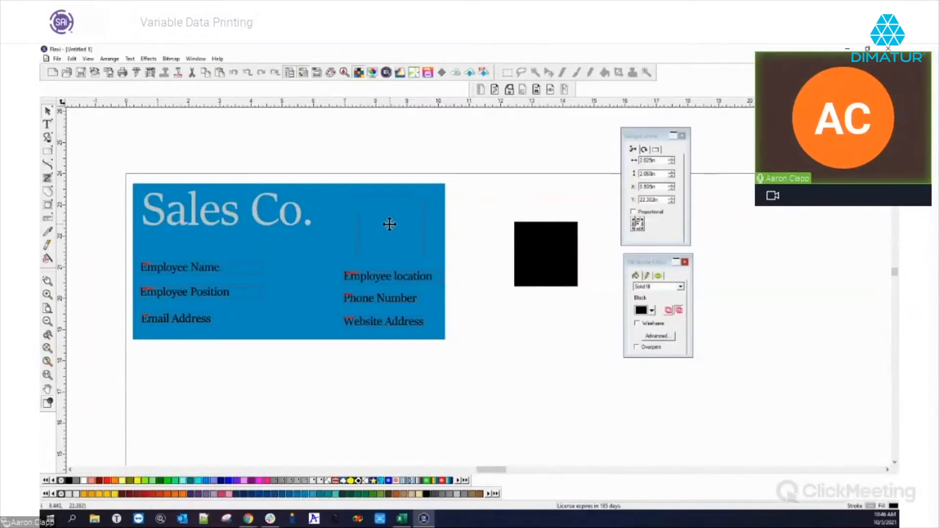
left_click(386, 224)
left_click_drag(384, 224, 377, 225)
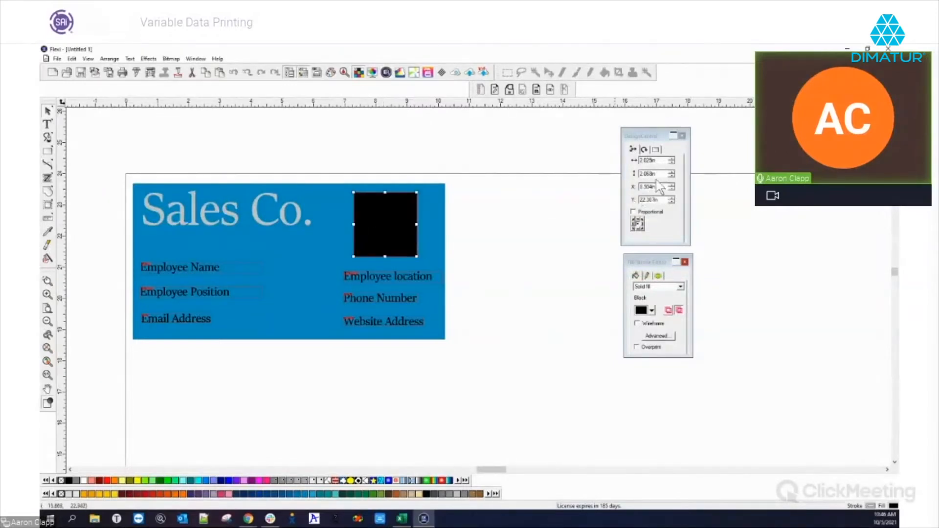
left_click(651, 161)
type("2")
key("Tab")
type("2")
key("Tab")
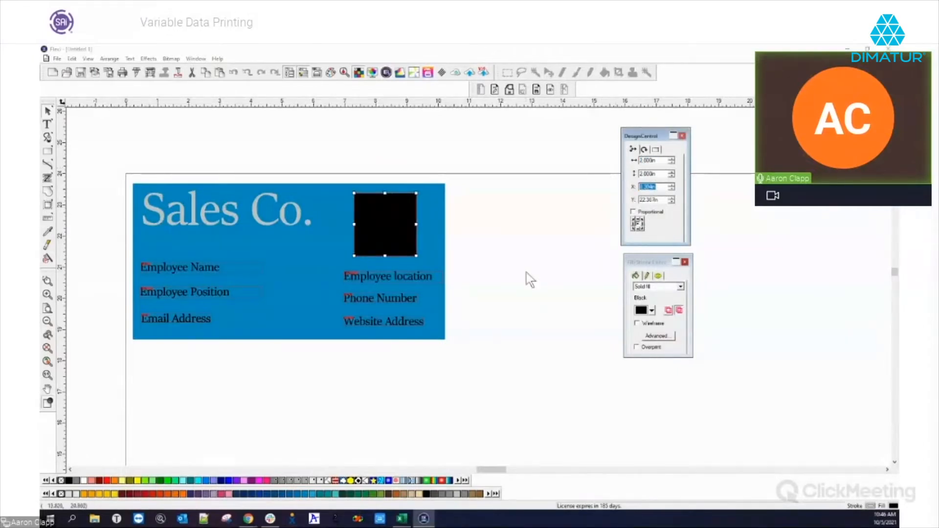
left_click_drag(387, 231, 535, 252)
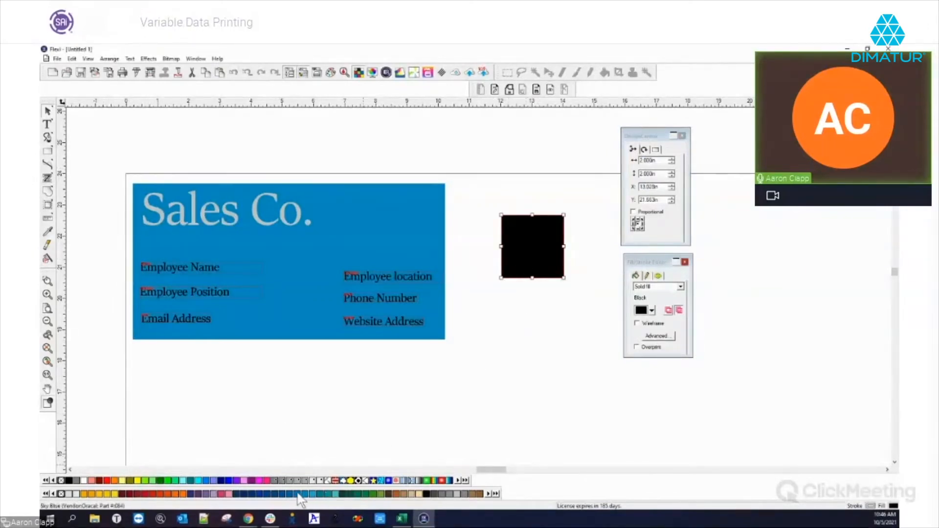
Fill the square light grey and add an 'Image' text label to it.
left_click(457, 494)
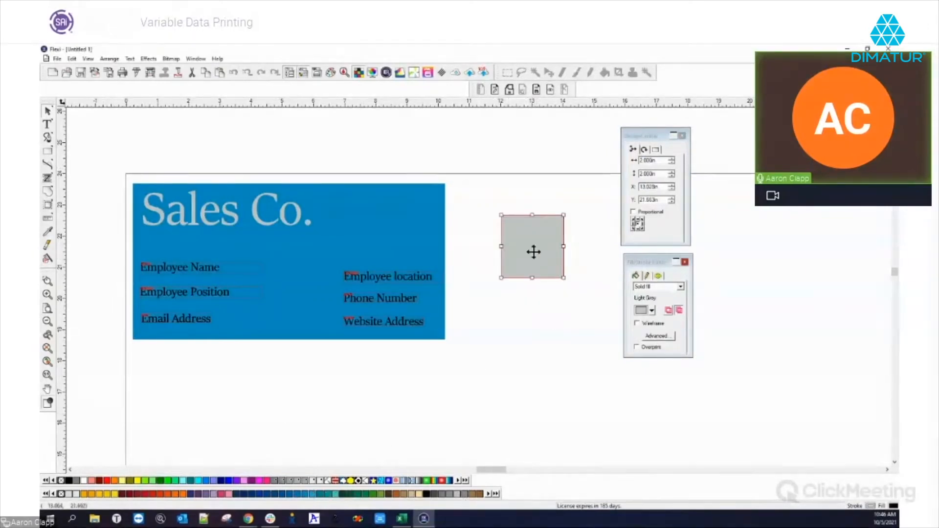
left_click(47, 124)
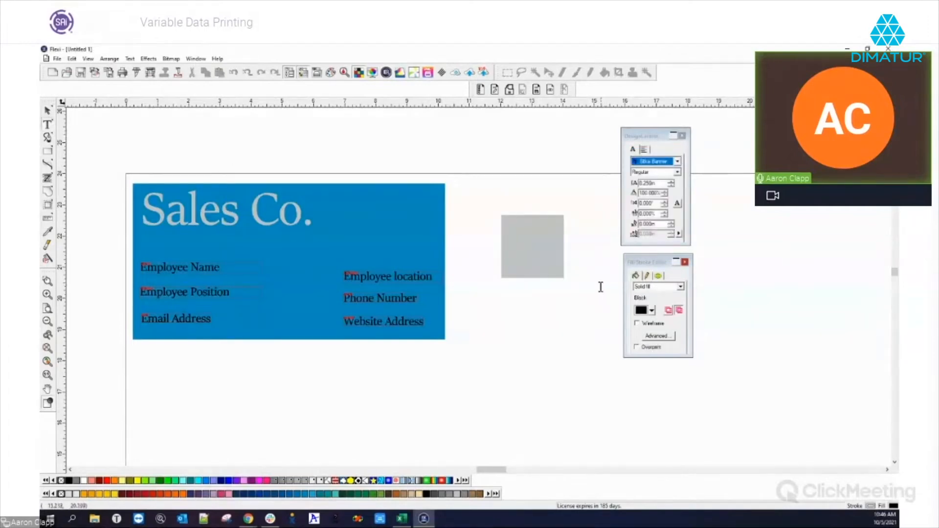
type("IG")
type("mag")
type("e")
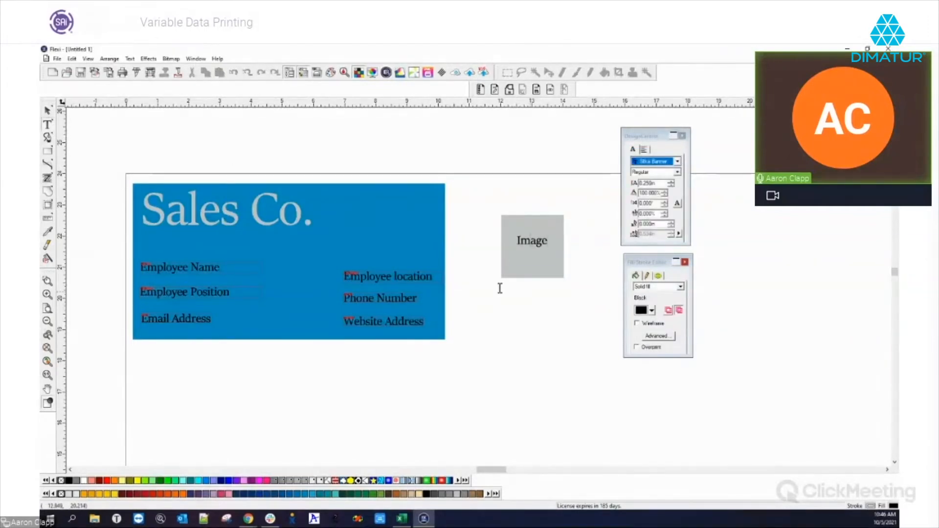
left_click(52, 116)
Rasterize the grey Image box into a bitmap and view its pixel size and resolution.
left_click_drag(477, 193, 579, 300)
left_click(171, 59)
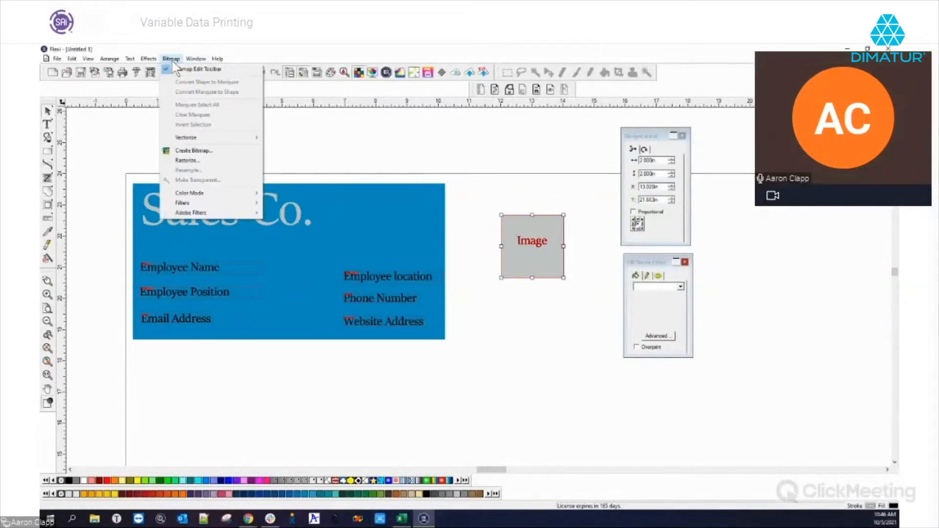
left_click(187, 160)
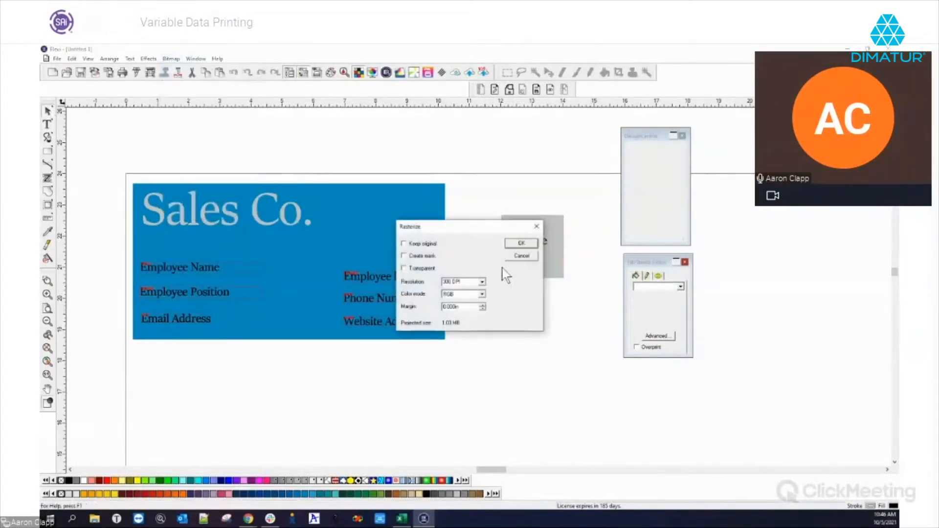
left_click(520, 244)
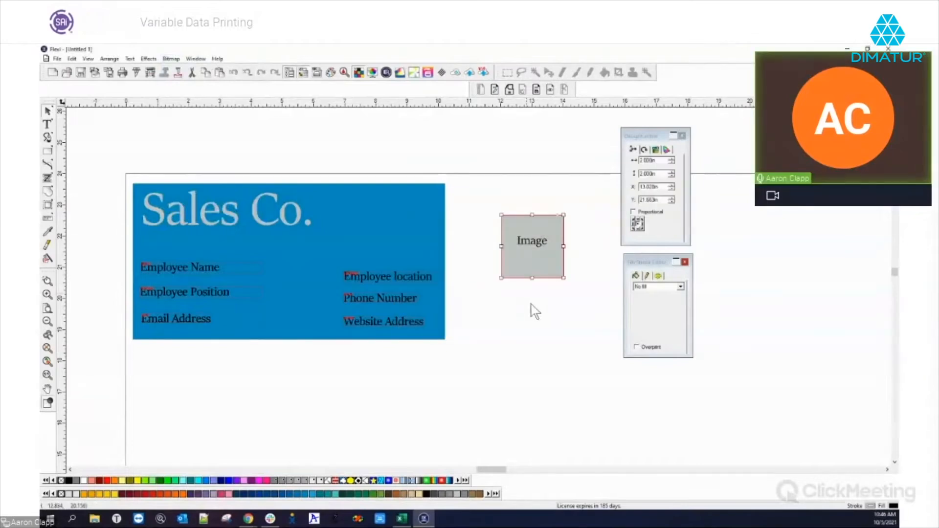
left_click(667, 150)
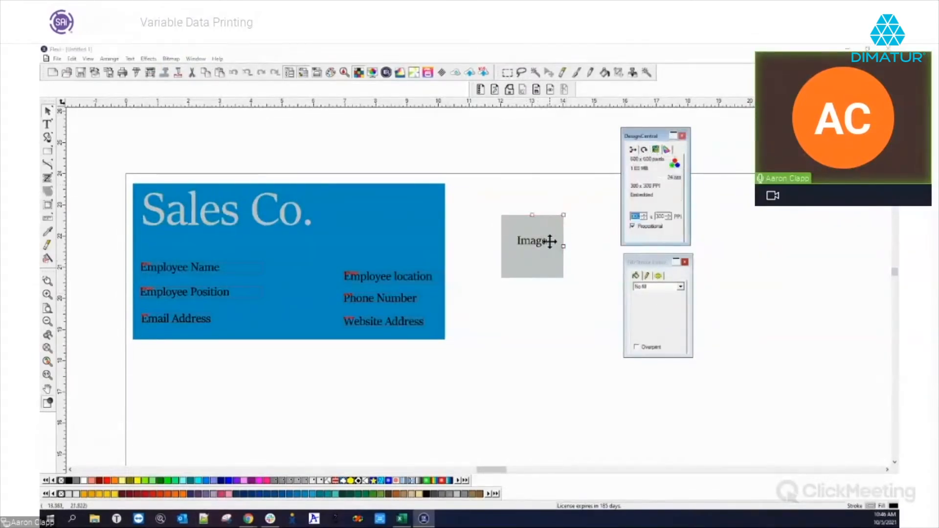
Move the Image box onto the card's upper right, beside the Sales Co. title.
left_click(569, 249)
left_click_drag(533, 241, 382, 220)
left_click(456, 252)
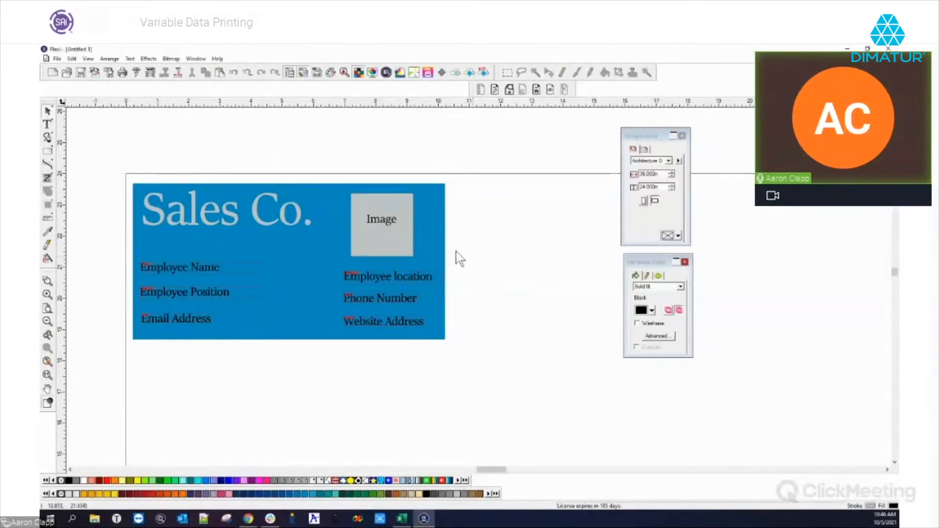
left_click(387, 230)
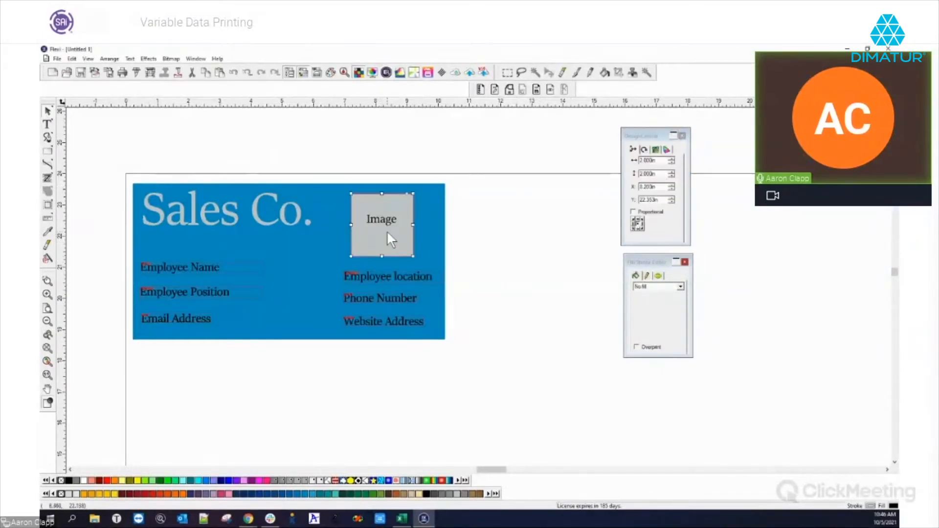
Convert the Image box to variable data and delete its default bitmap keyword.
left_click(482, 90)
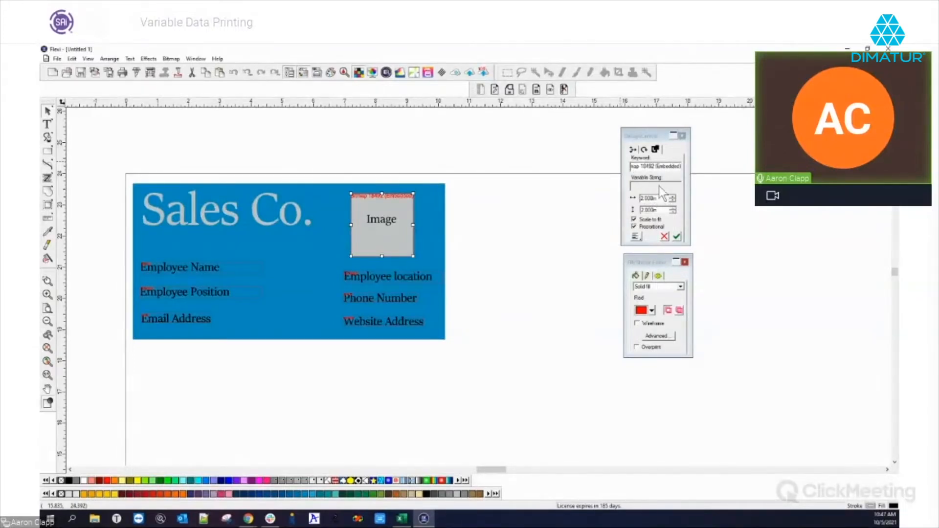
left_click(680, 168)
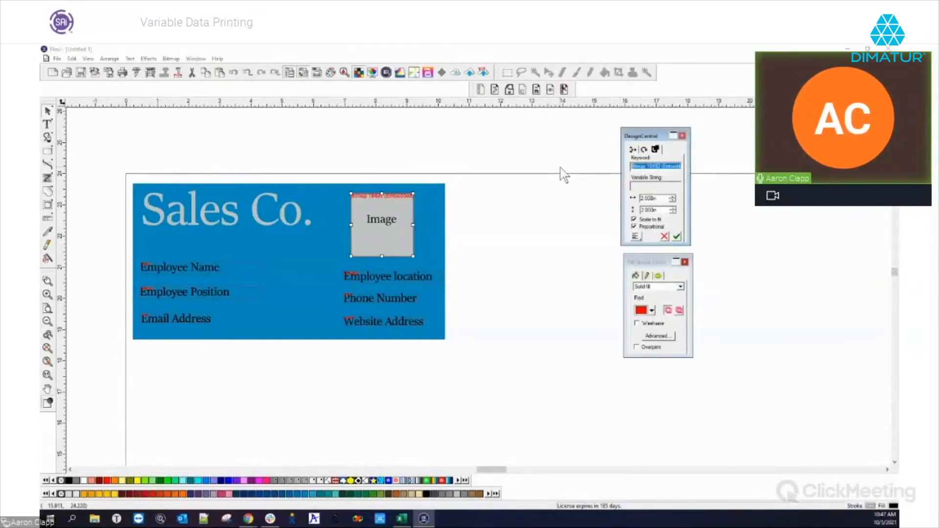
key("Delete")
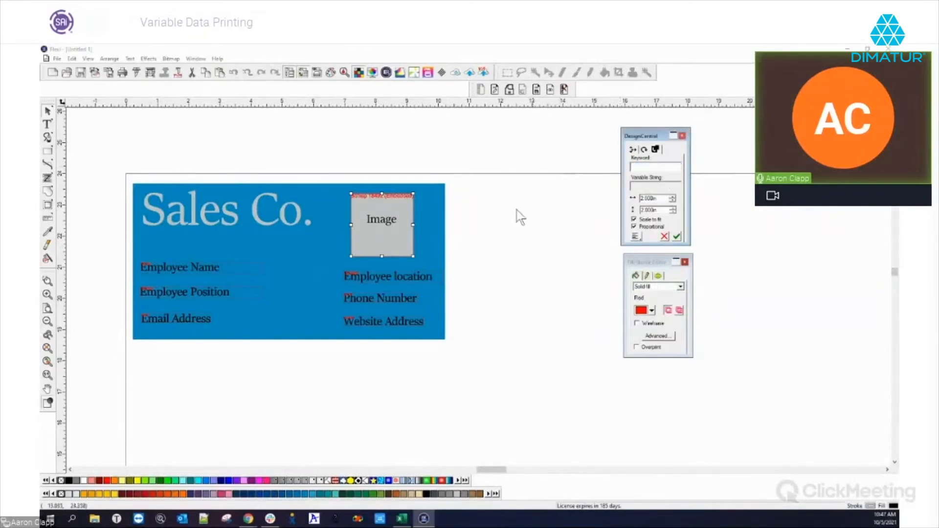
Check the spreadsheet, enter 'picture' as the Image field's keyword, and reopen the spreadsheet.
left_click(400, 520)
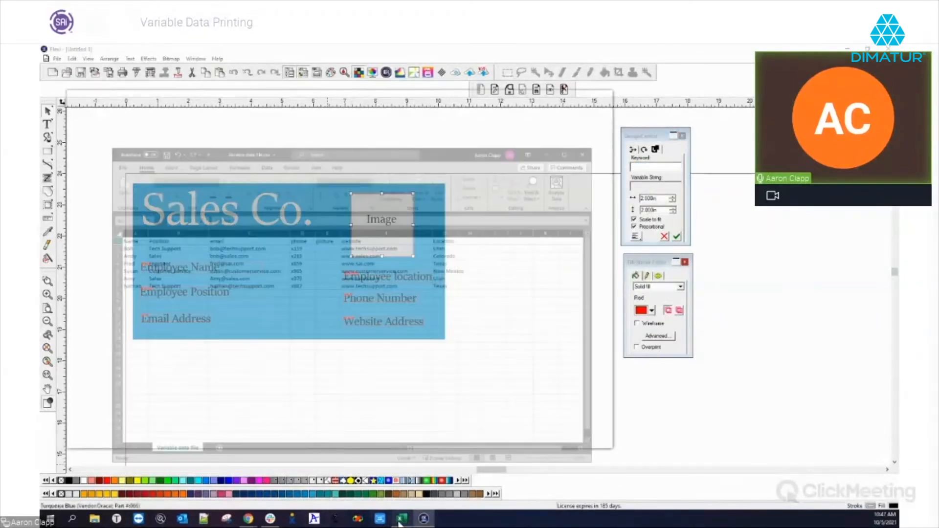
left_click(725, 102)
left_click(668, 164)
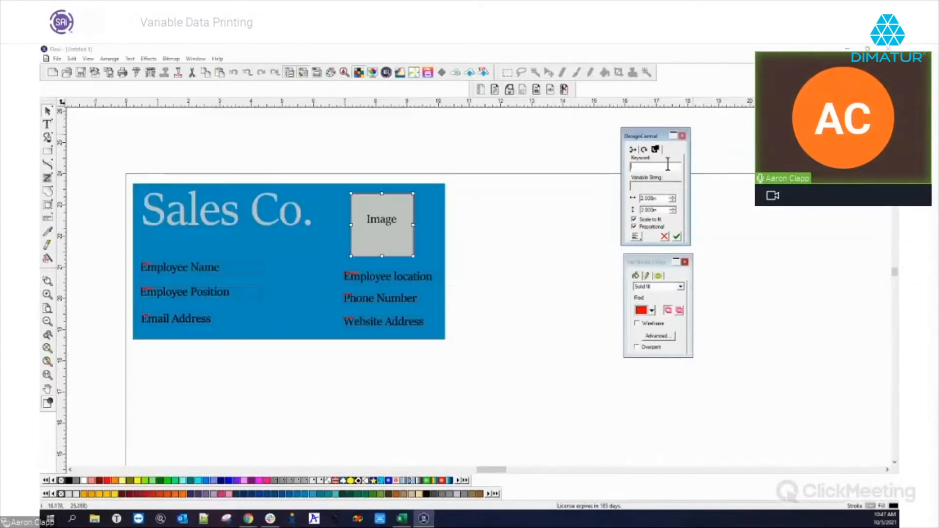
type("edcture")
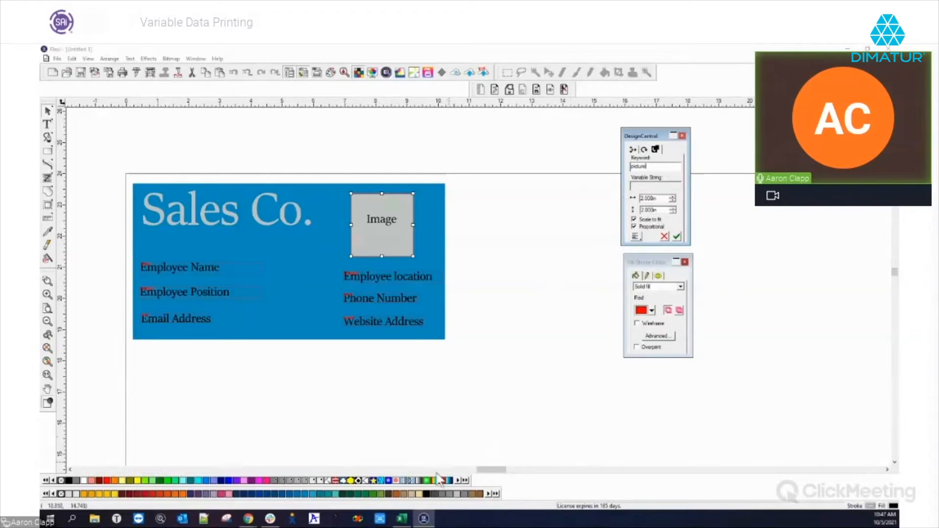
left_click(402, 519)
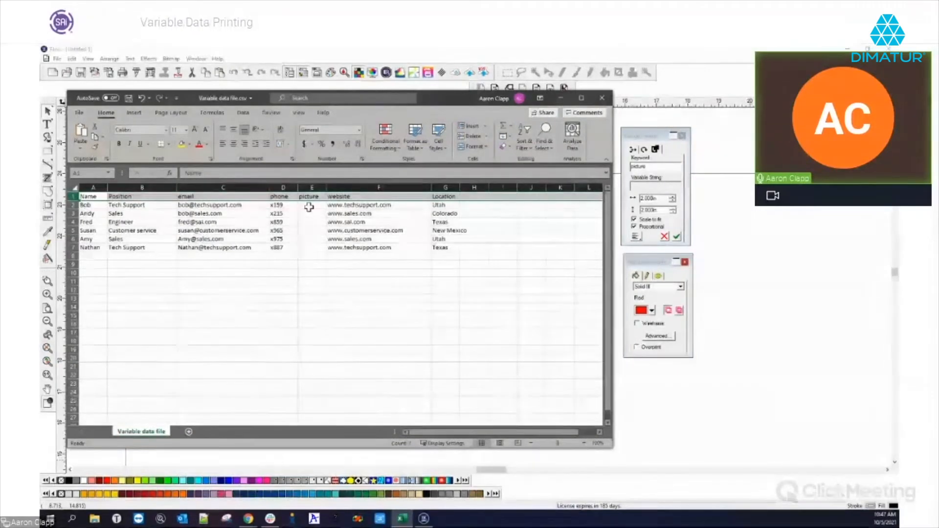
Resize the empty picture column E in the Excel data sheet, ending somewhat narrower.
left_click_drag(327, 188, 403, 187)
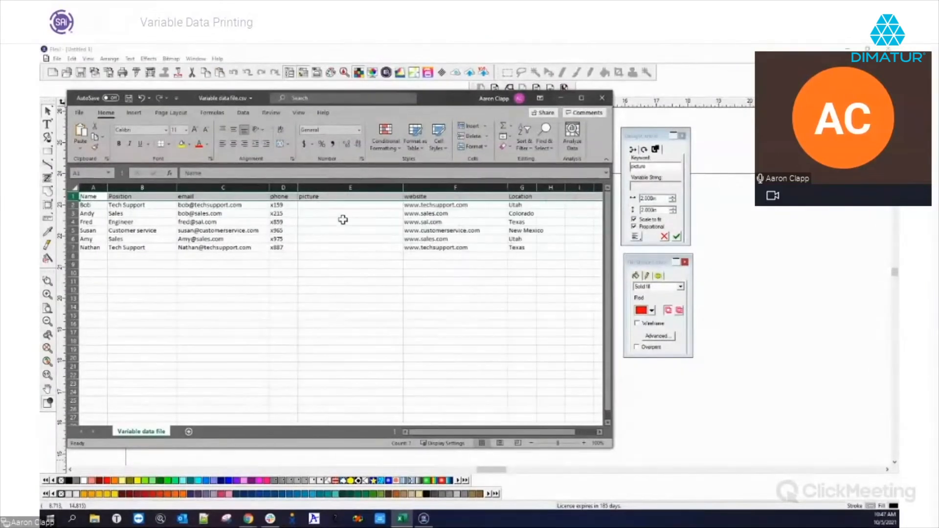
left_click(305, 207)
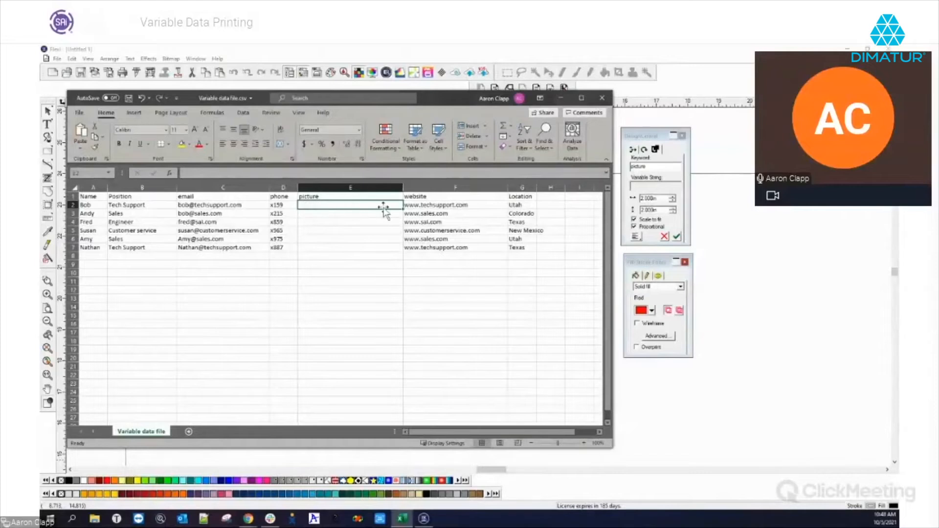
left_click_drag(403, 187, 367, 186)
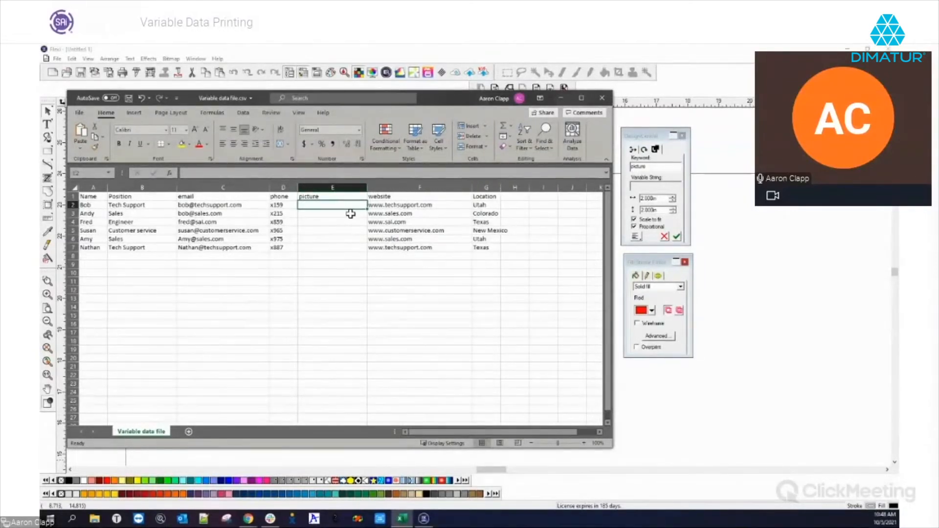
Minimize Excel and deselect the picture placeholder on the Flexi canvas.
left_click(561, 98)
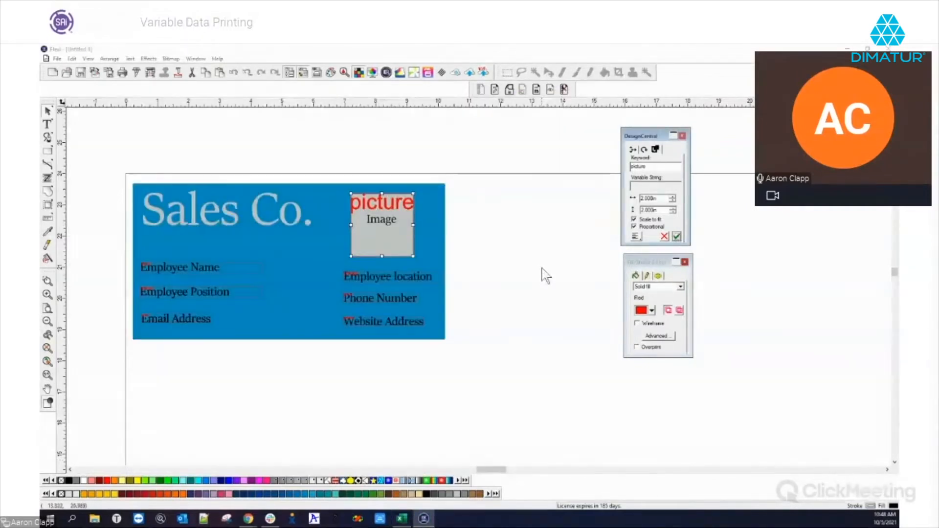
left_click(539, 275)
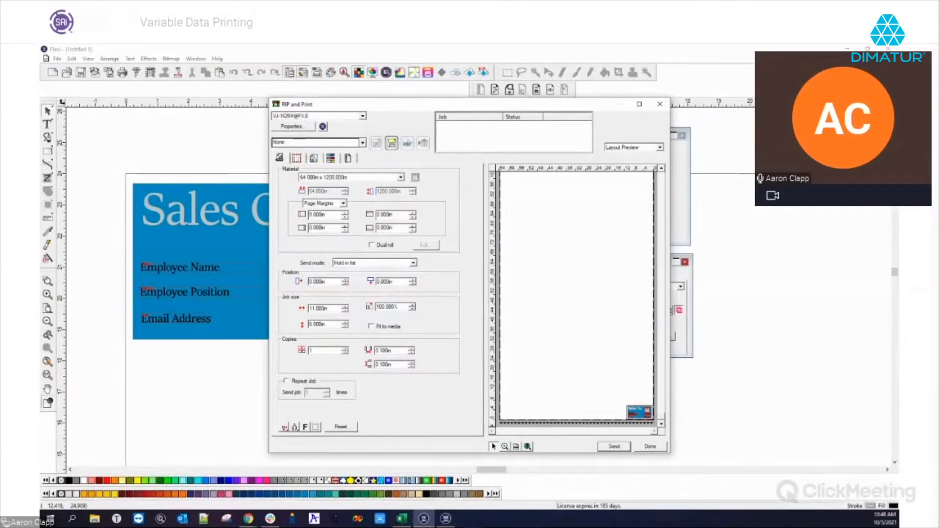
Zoom the layout preview onto the card and show Variable Data settings with Preview unchecked.
left_click(505, 446)
left_click_drag(632, 409, 658, 422)
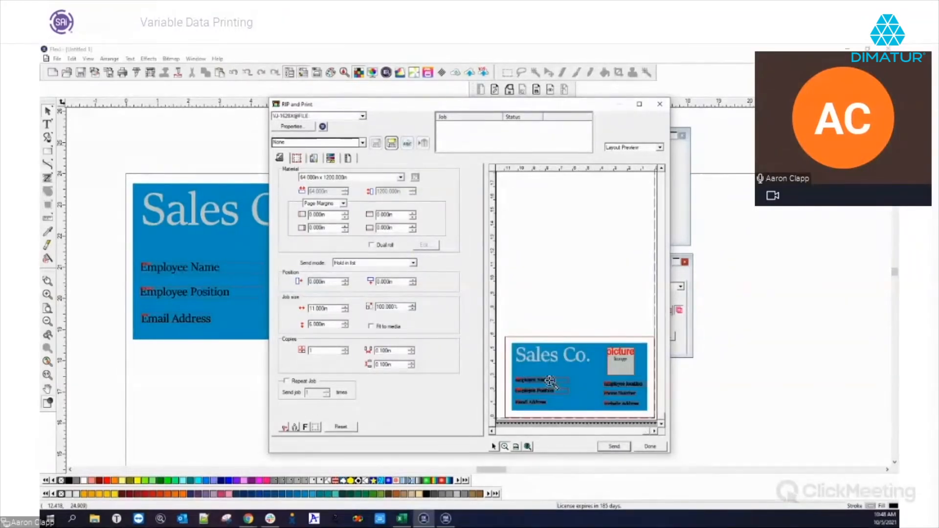
left_click(349, 158)
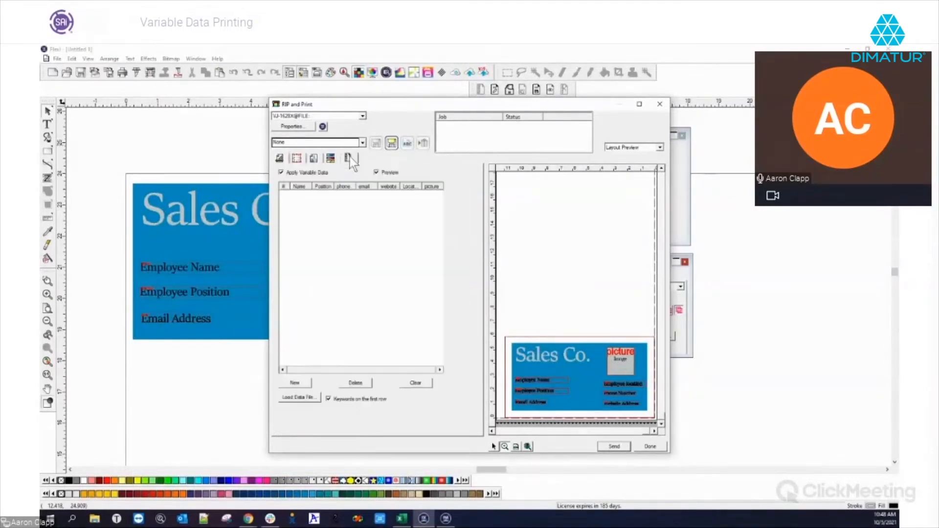
left_click(376, 172)
Load Variable data file.csv as the print job's data file.
left_click(299, 397)
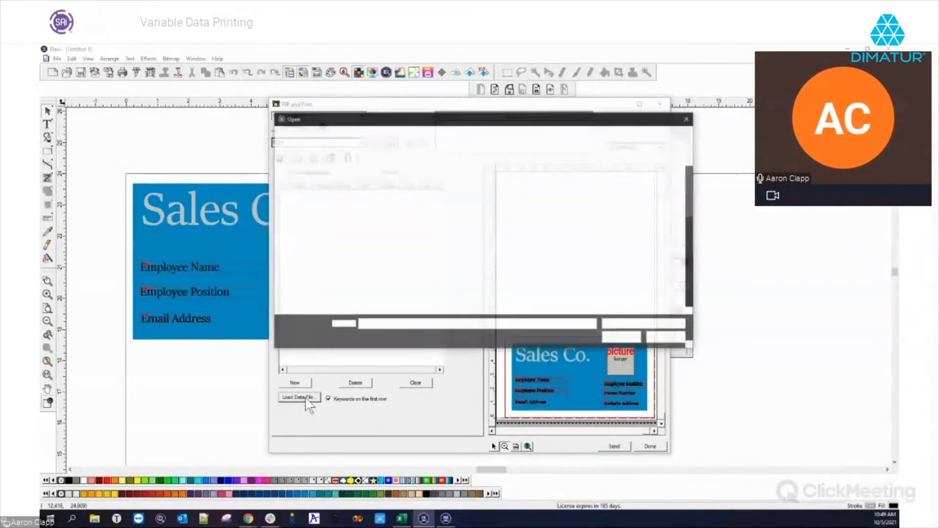
scroll(449, 245, "down", 8)
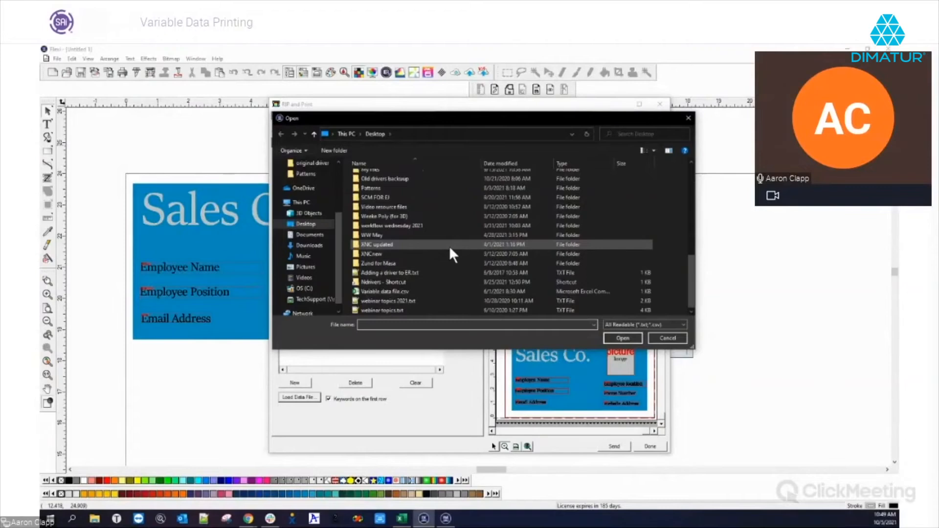
left_click(398, 289)
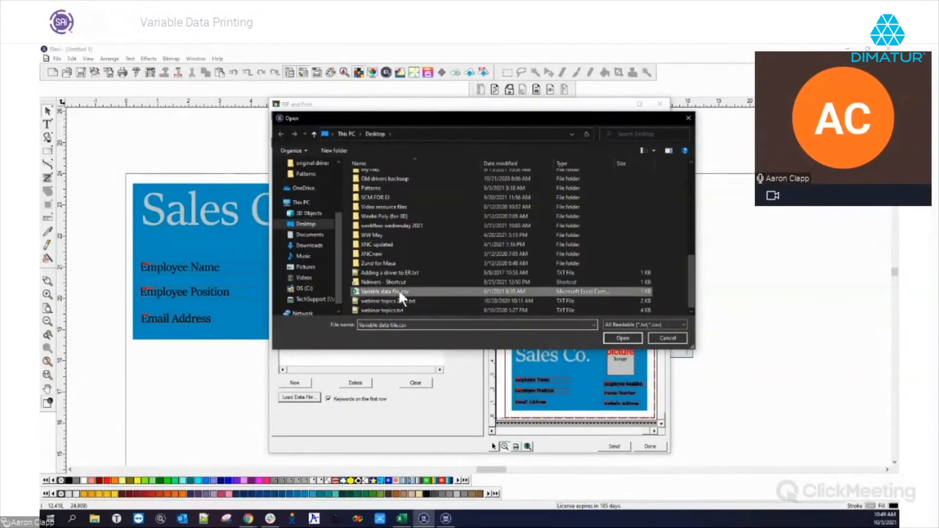
left_click(627, 336)
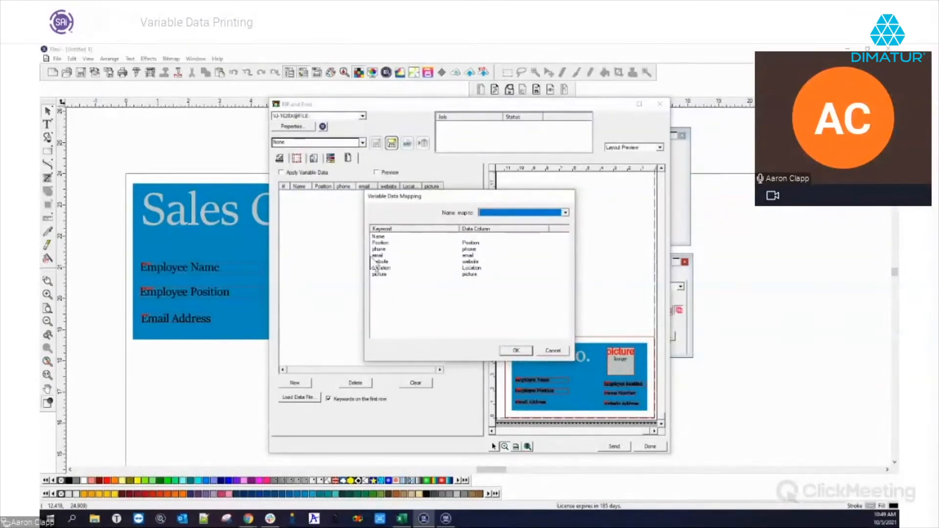
Map the Name keyword to the Name data column and confirm the mapping.
left_click(380, 236)
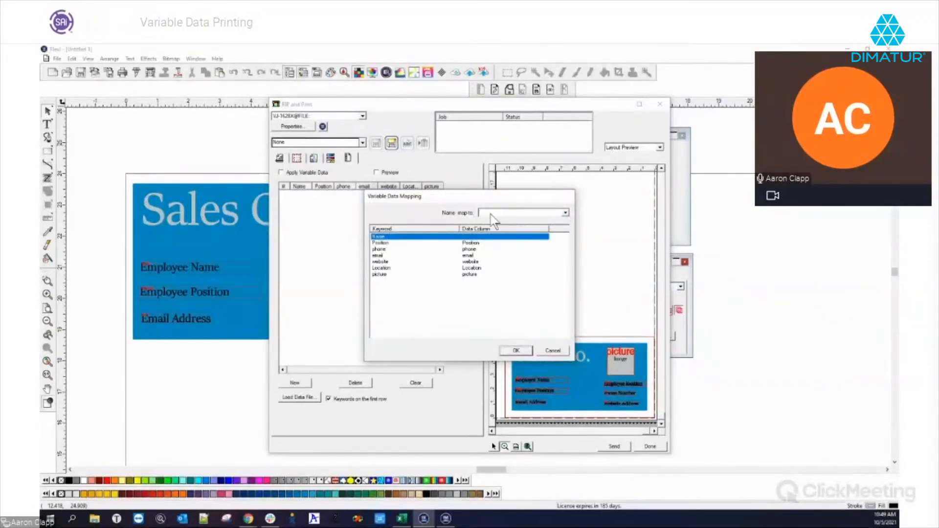
left_click(564, 213)
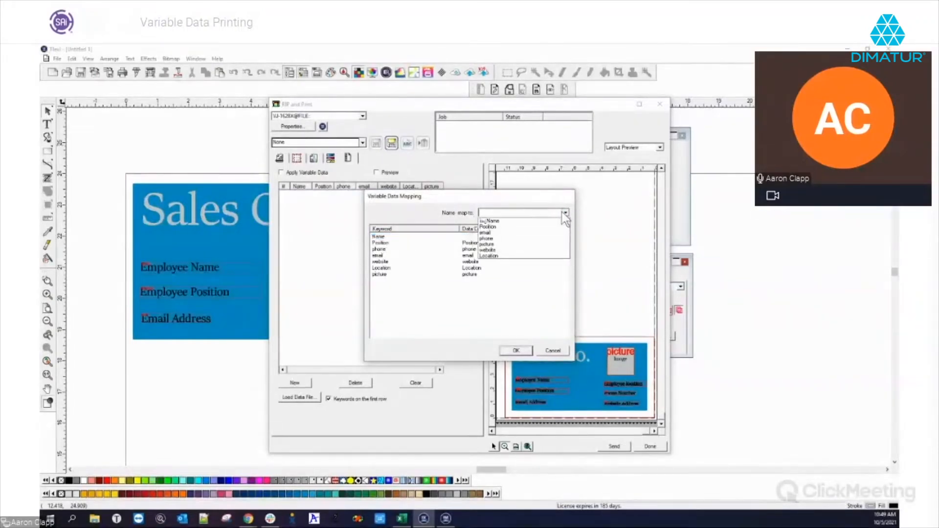
left_click(491, 221)
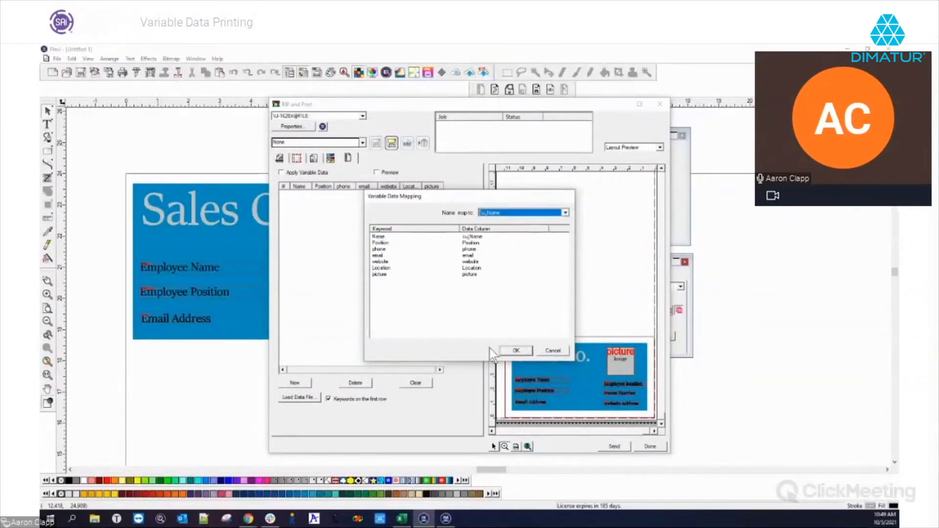
left_click(514, 352)
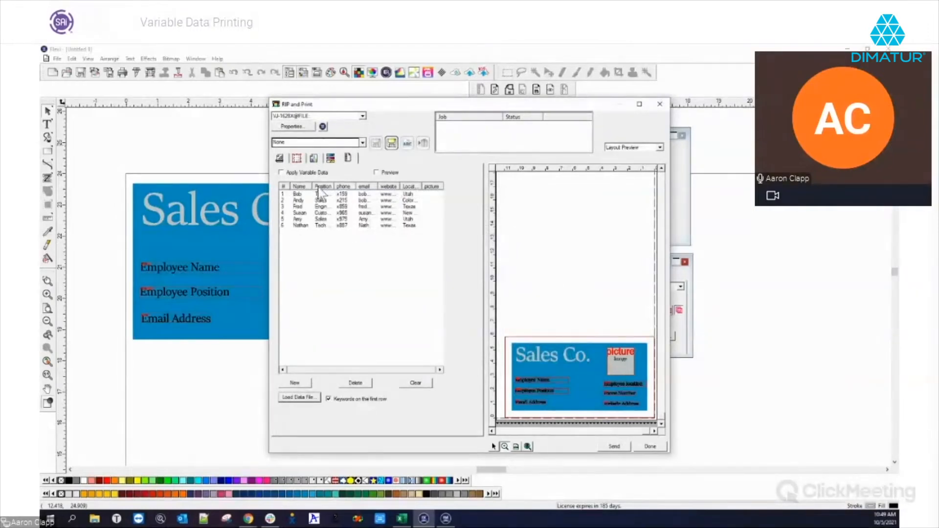
Widen the Position and website columns of the data table, then open the Patterns folder.
left_click_drag(335, 187, 353, 186)
left_click_drag(420, 183, 441, 185)
left_click_drag(386, 370, 428, 368)
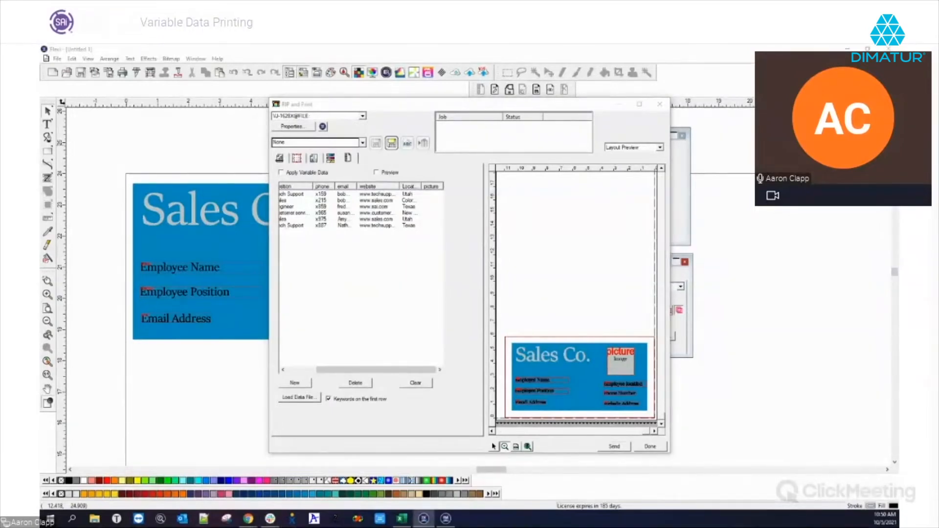
left_click(94, 518)
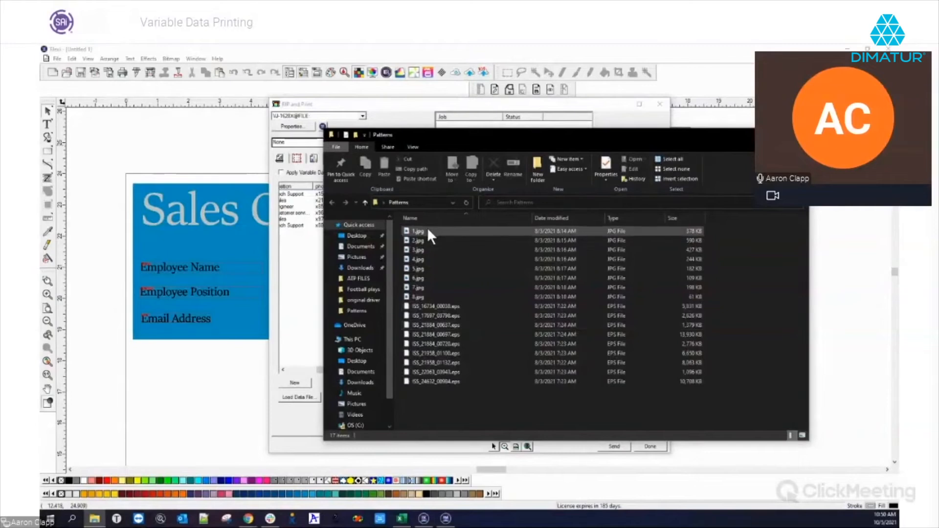
Select pattern images in the Patterns folder and bring the print dialog's data table forward.
left_click(427, 229)
left_click(422, 240)
left_click(424, 256)
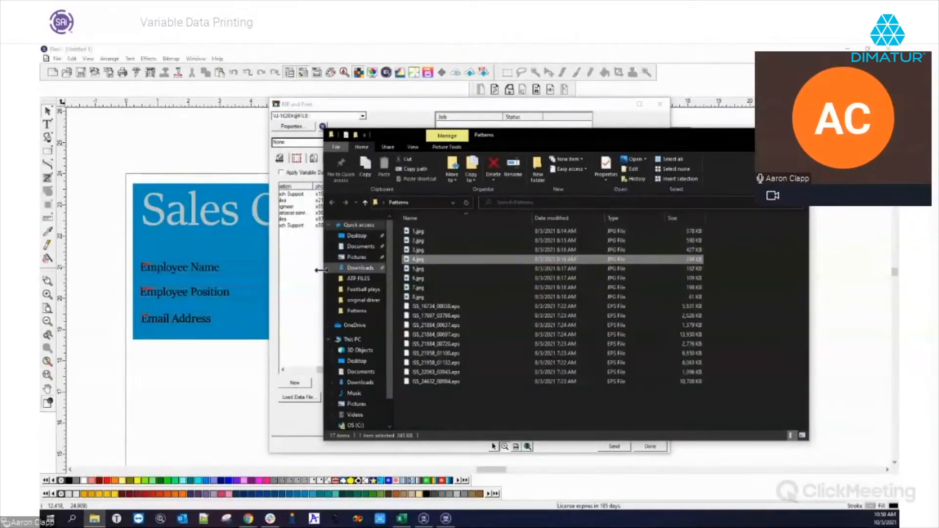
left_click(299, 312)
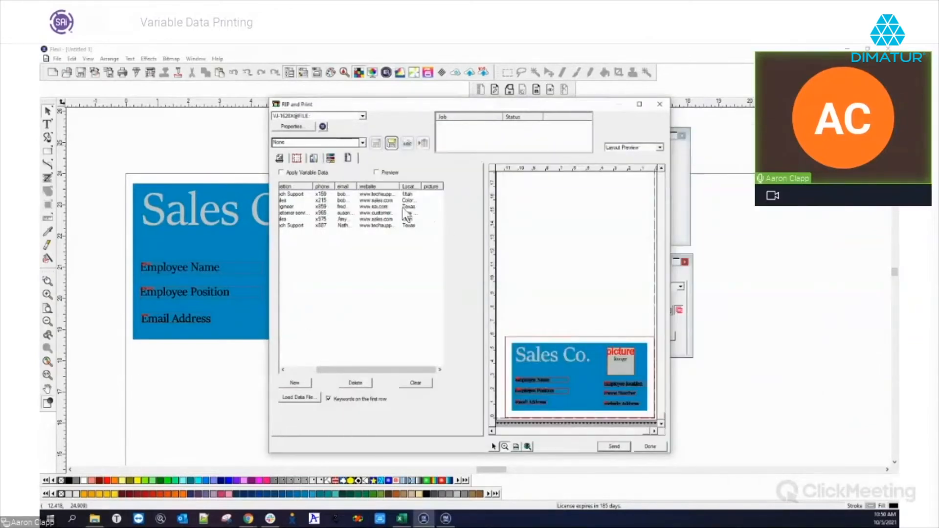
mouse_move(327, 370)
left_mouse_down()
mouse_move(294, 371)
mouse_move(323, 370)
left_mouse_up()
Select 1.jpg through 6.jpg and drop them into the table's picture column.
left_click(95, 518)
left_click_drag(573, 137, 723, 130)
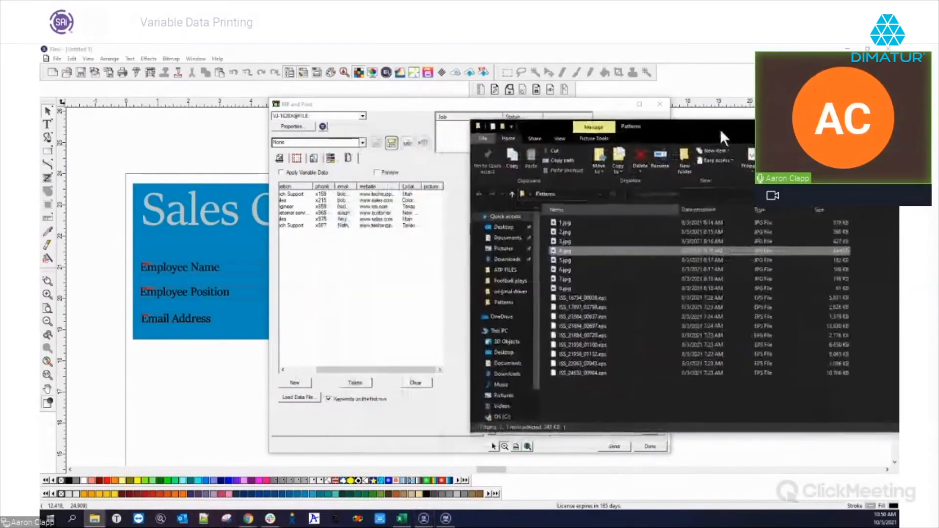
left_click(559, 225)
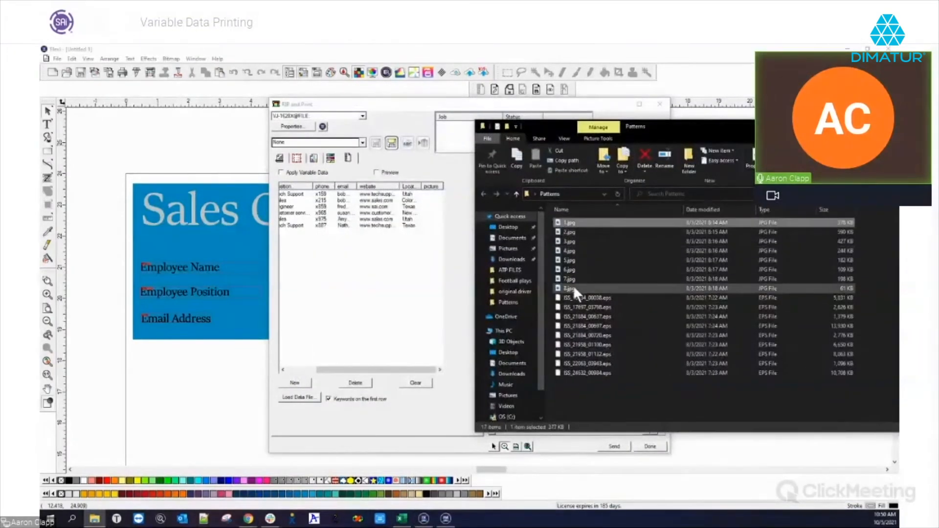
left_click(570, 269, "shift")
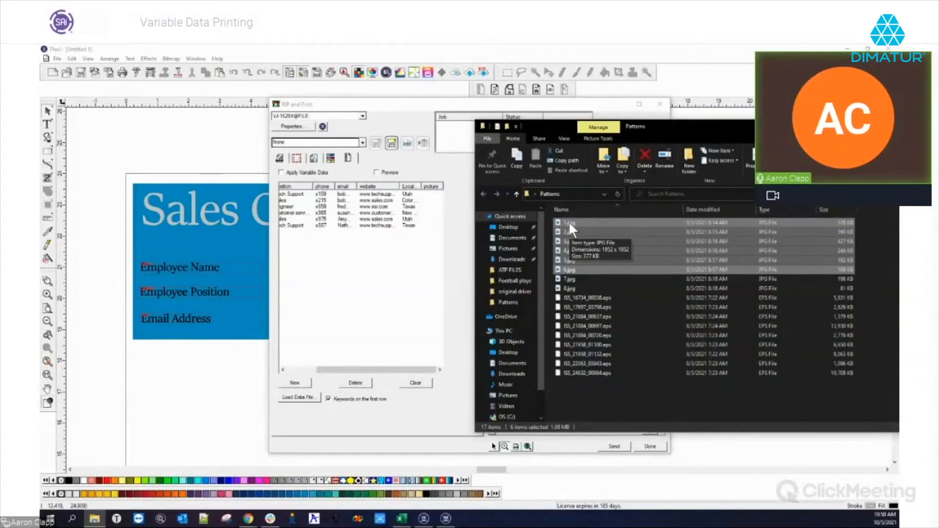
left_click_drag(568, 221, 436, 207)
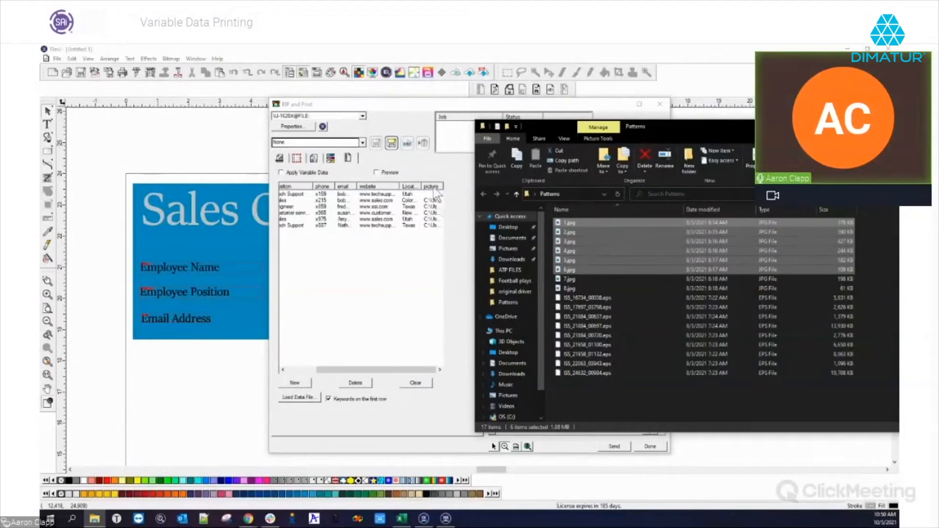
left_click_drag(573, 233, 435, 202)
Clear the data table and reload Variable data file.csv.
left_click(419, 386)
left_click(298, 397)
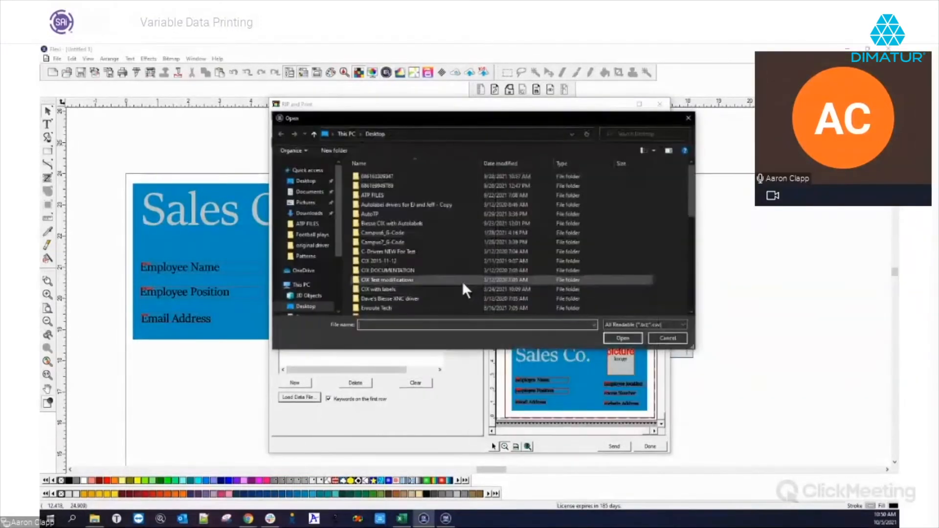
left_click(404, 290)
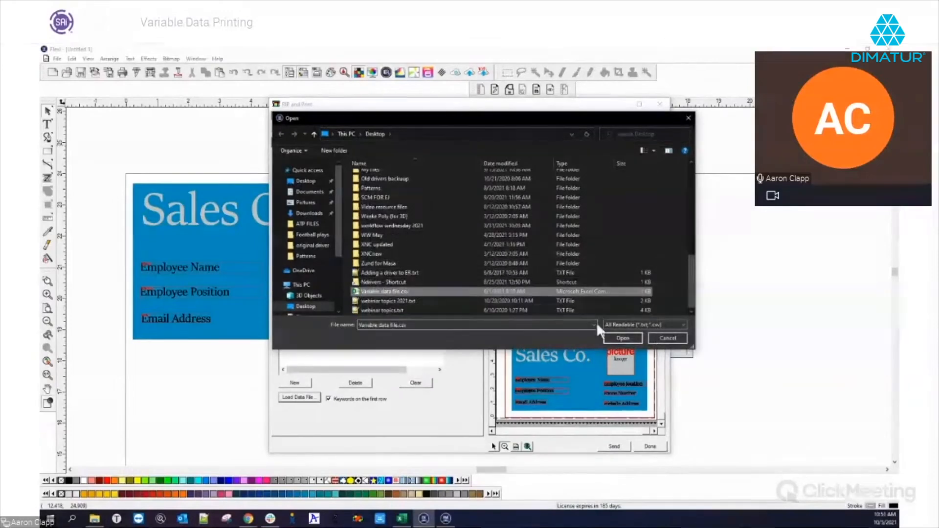
left_click(621, 338)
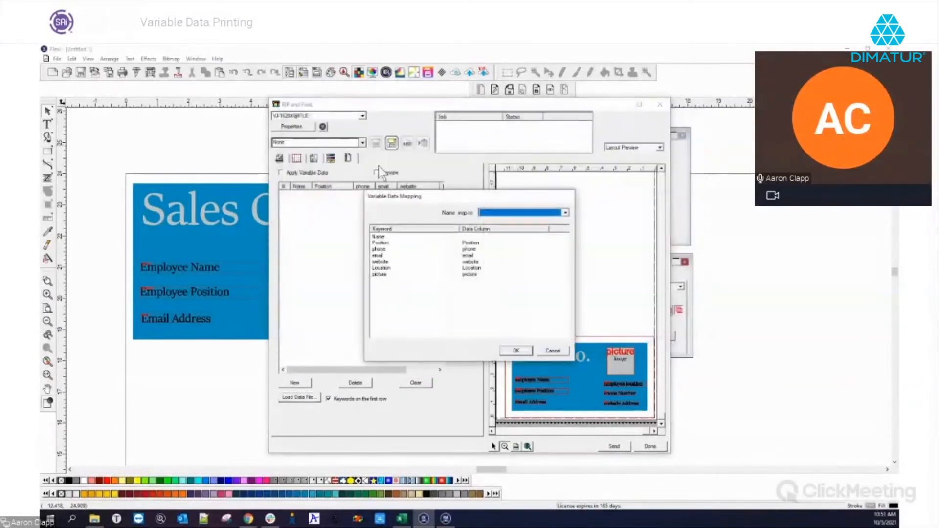
Map the Name field to its column, confirm, and bring the Patterns folder back up.
left_click(538, 214)
left_click(494, 221)
left_click(517, 351)
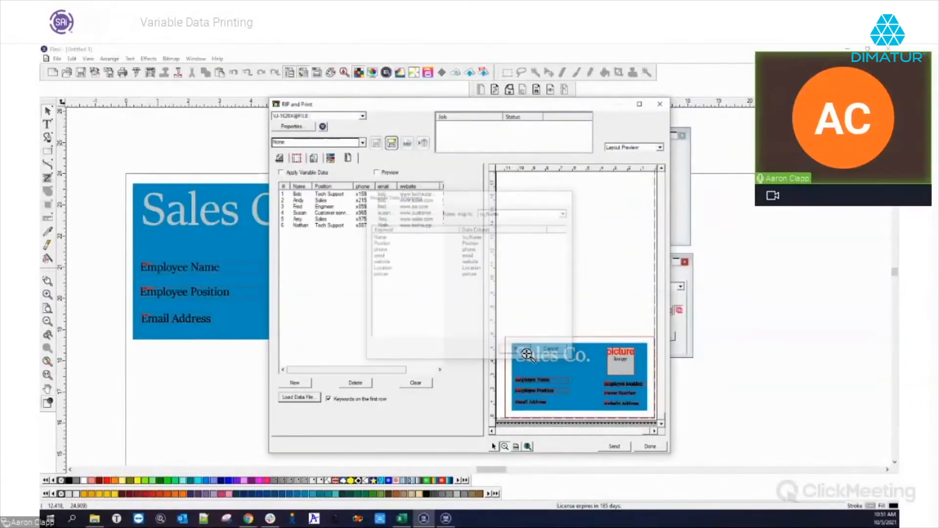
left_click_drag(407, 371, 448, 376)
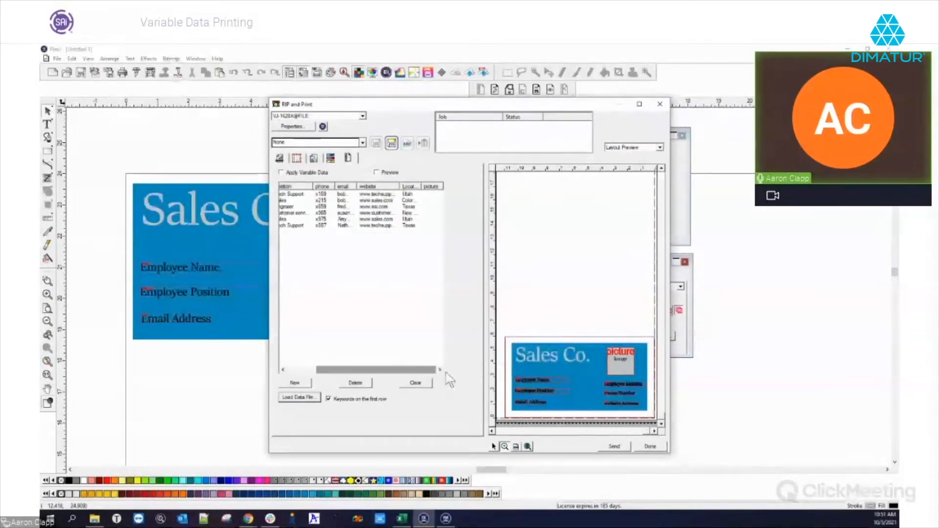
left_click(94, 518)
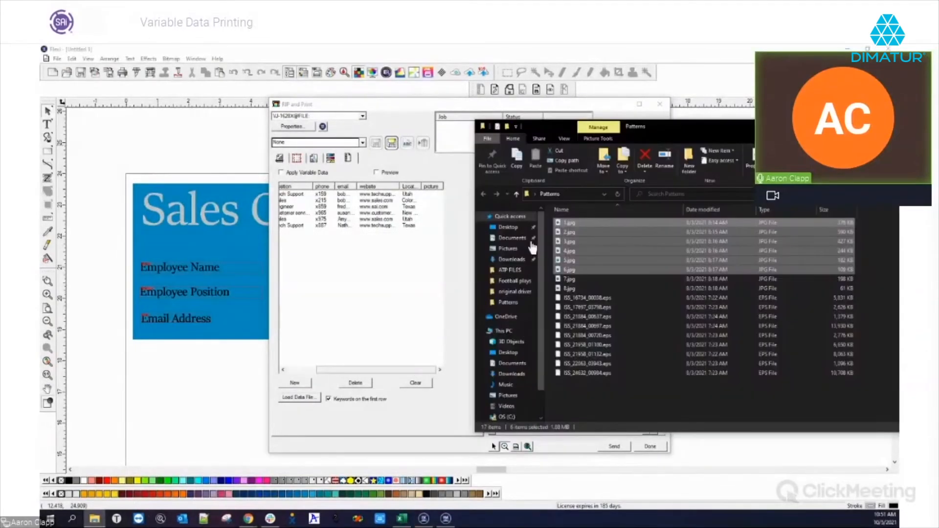
Drop the six selected JPGs onto the picture column, then minimize the Patterns folder.
left_click_drag(572, 222, 437, 198)
left_click_drag(434, 193, 435, 195)
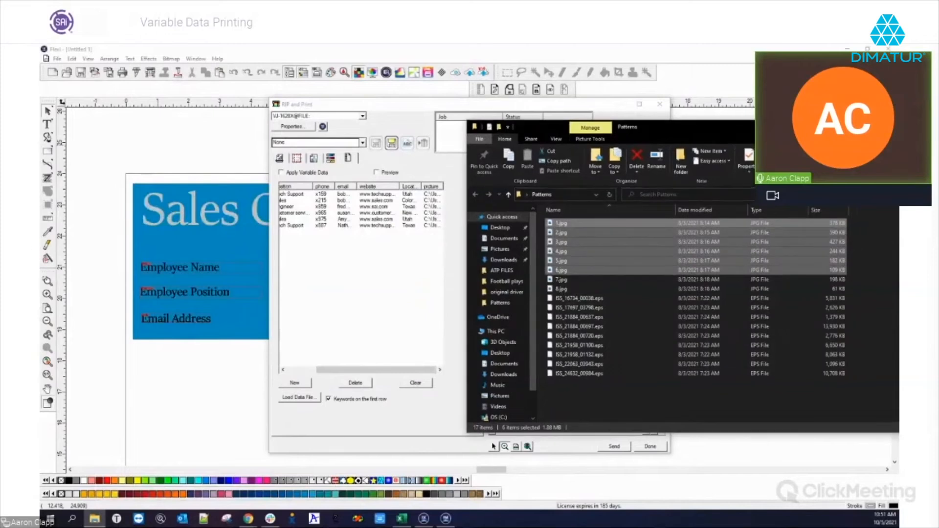
left_click_drag(685, 126, 587, 133)
left_click(587, 131)
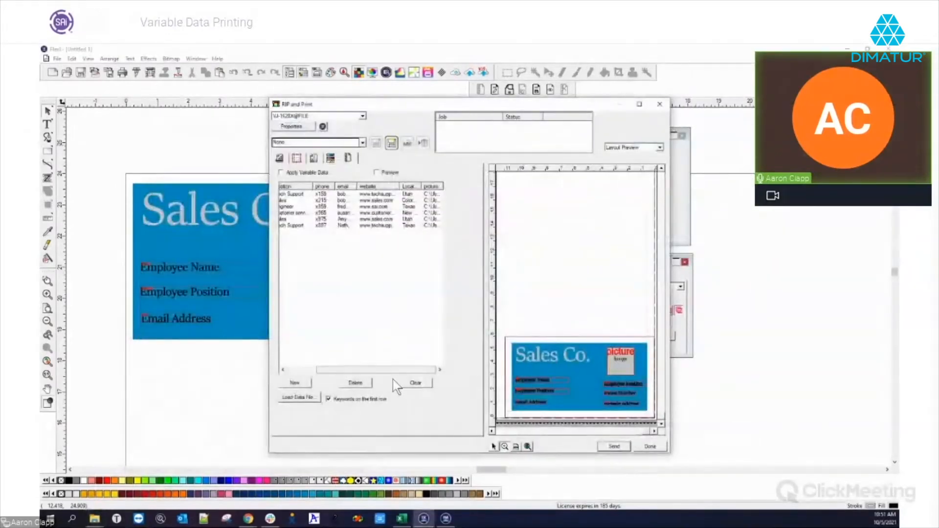
Apply Variable Data to the layout and zoom the preview onto a single card.
left_click_drag(391, 375, 336, 378)
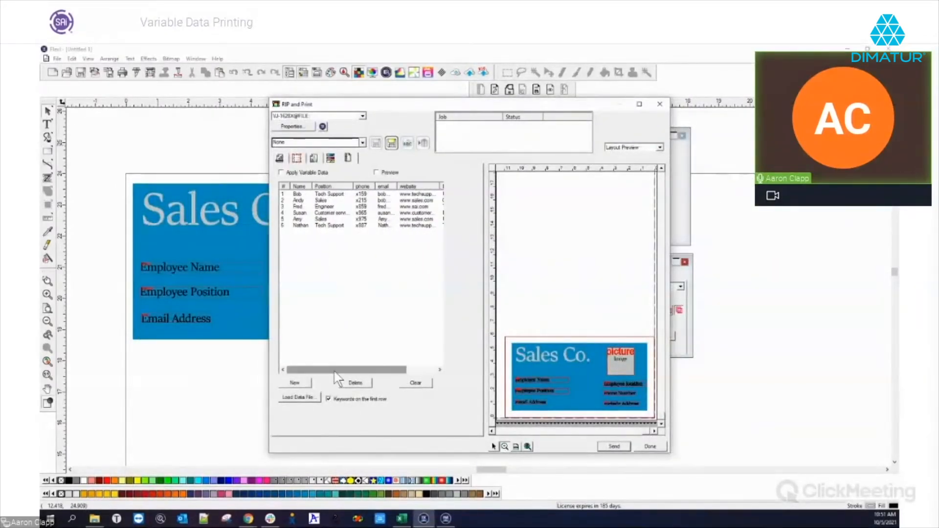
left_click(281, 174)
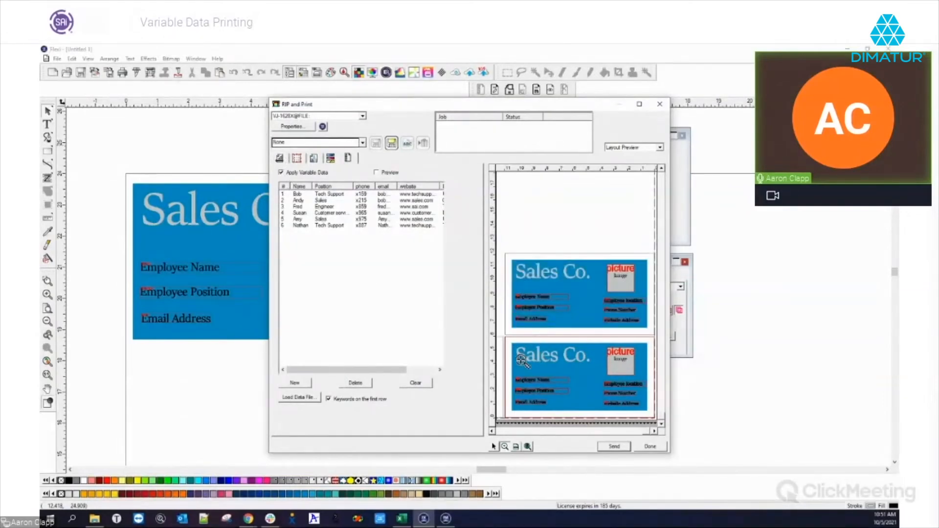
left_click(508, 447)
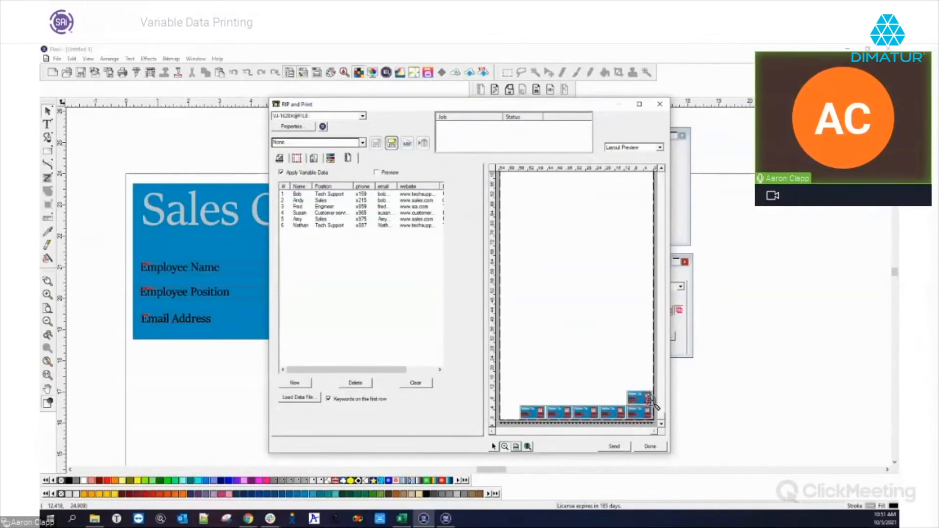
left_click_drag(515, 398, 615, 427)
left_click_drag(513, 394, 545, 425)
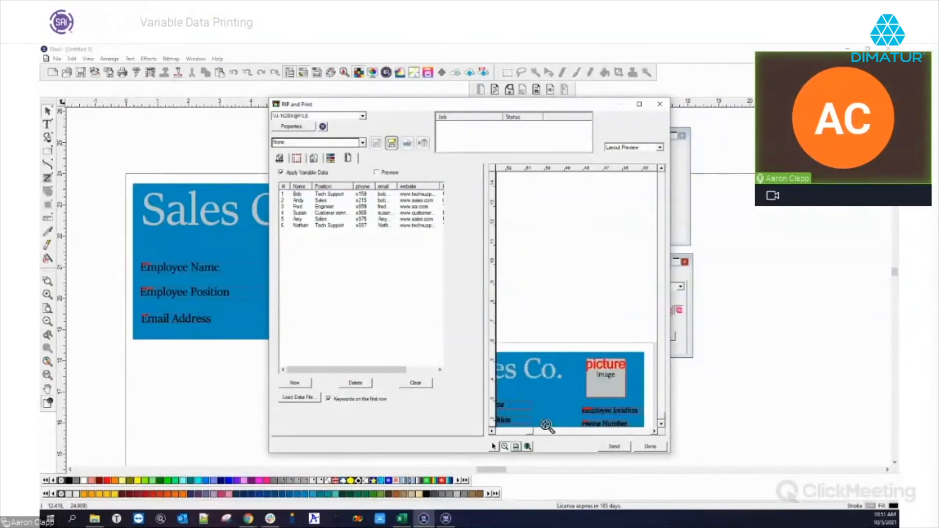
Turn on Preview to show the card filled with record data.
left_click(661, 424)
left_click(661, 424)
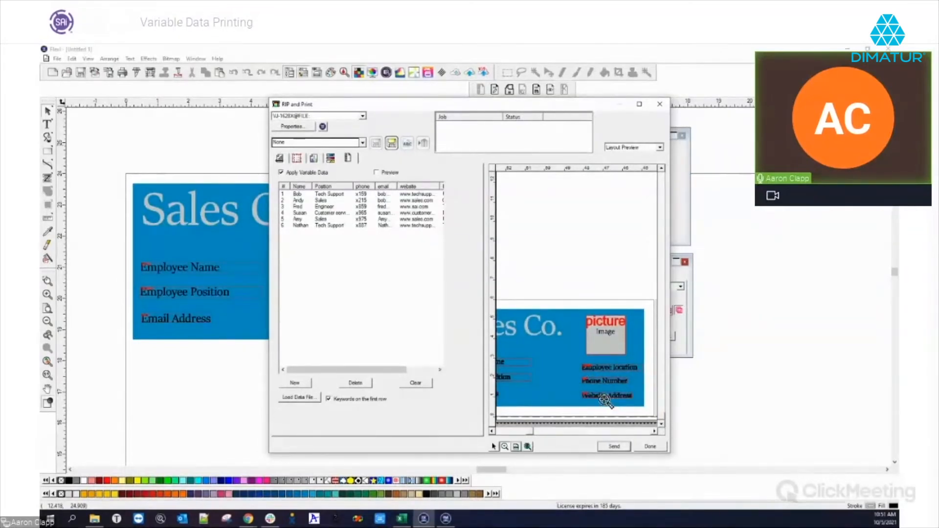
left_click(376, 172)
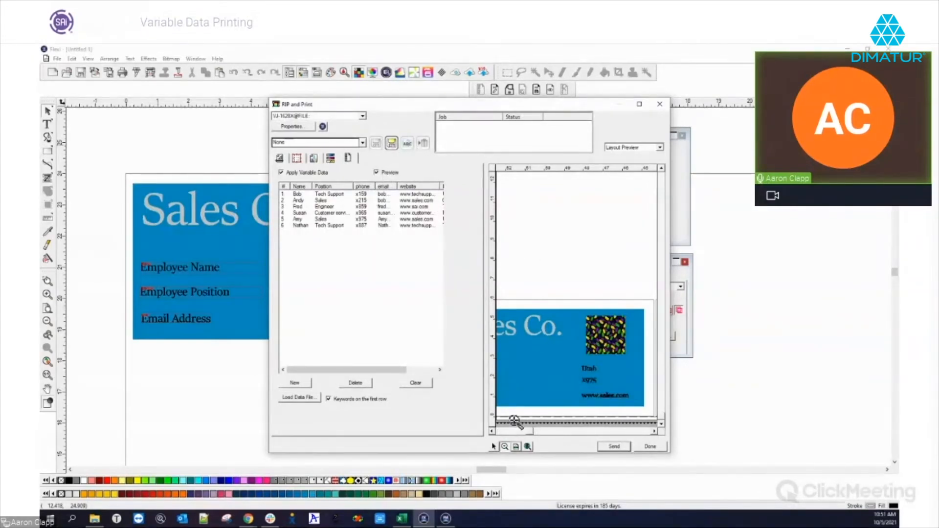
Scroll across the previewed cards to check each record's image and details, then show job settings.
mouse_move(529, 432)
left_mouse_down()
mouse_move(509, 435)
mouse_move(532, 434)
left_mouse_up()
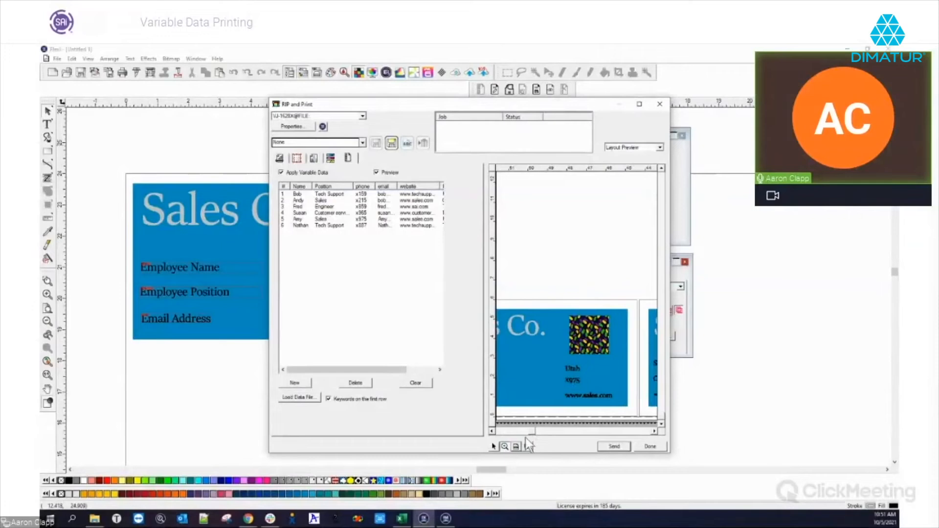
left_click_drag(531, 431, 605, 431)
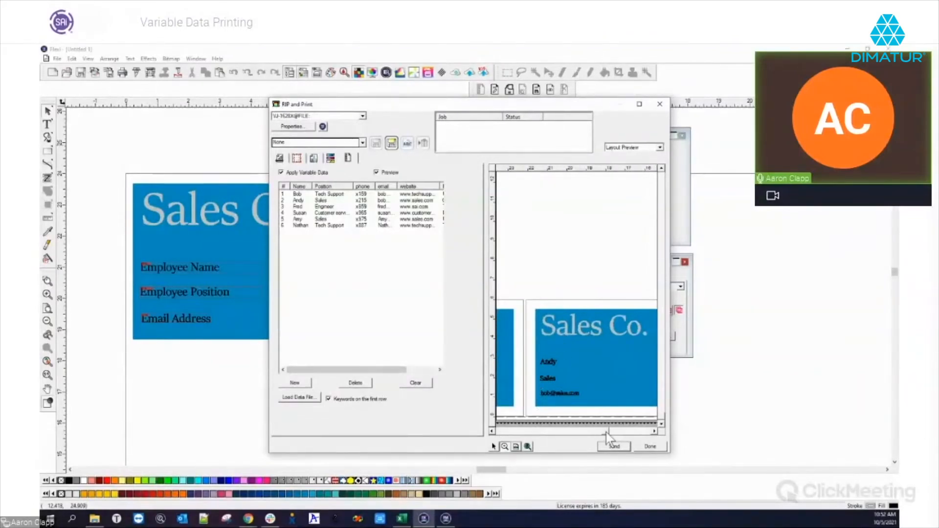
left_click_drag(606, 432, 620, 433)
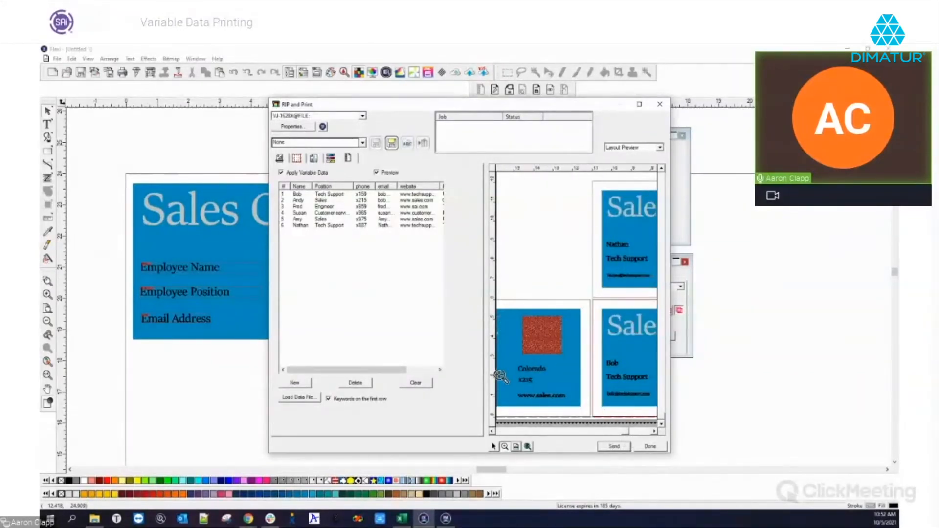
left_click_drag(626, 432, 596, 431)
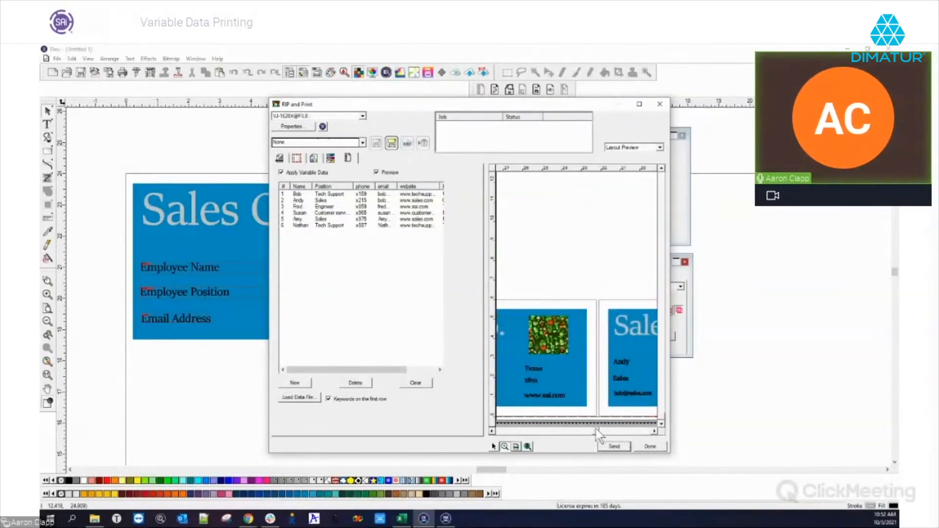
left_click(283, 159)
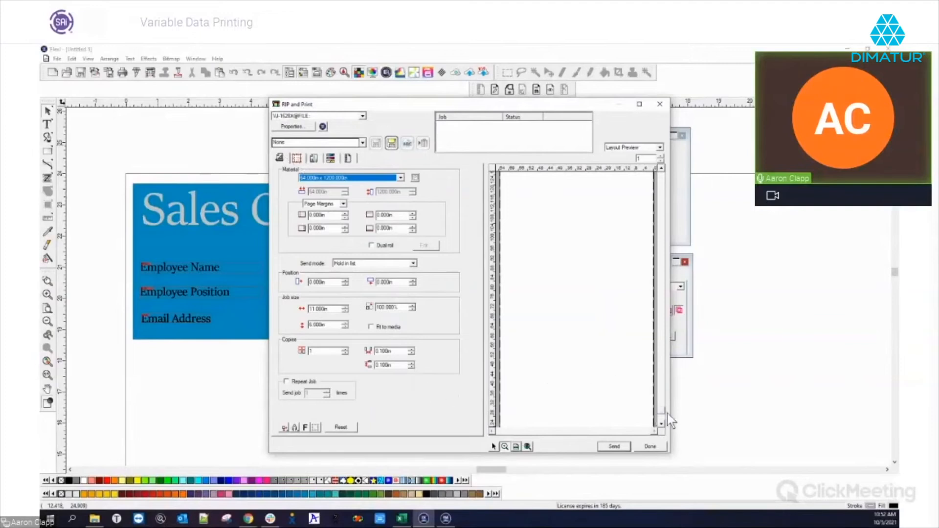
Raise the print job's number of copies to 4.
scroll(664, 413, "down", 3)
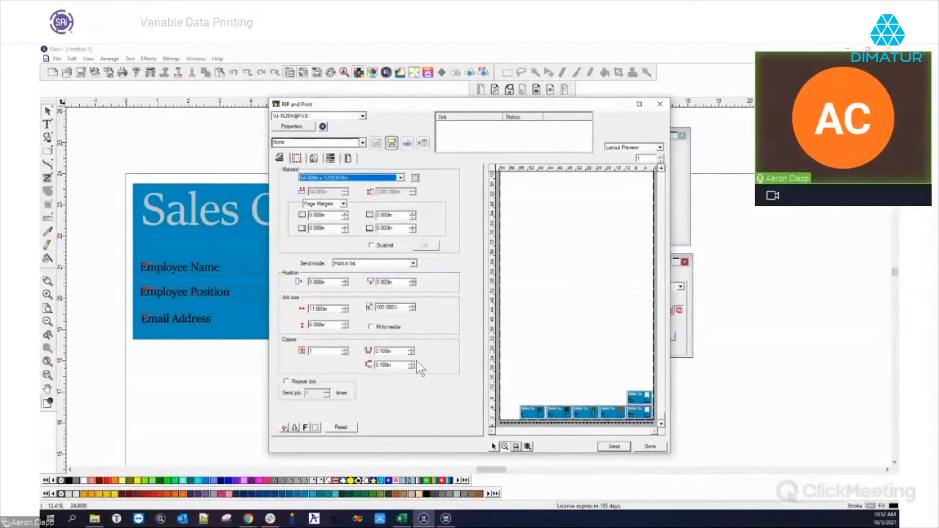
left_click(346, 349)
left_click(346, 349)
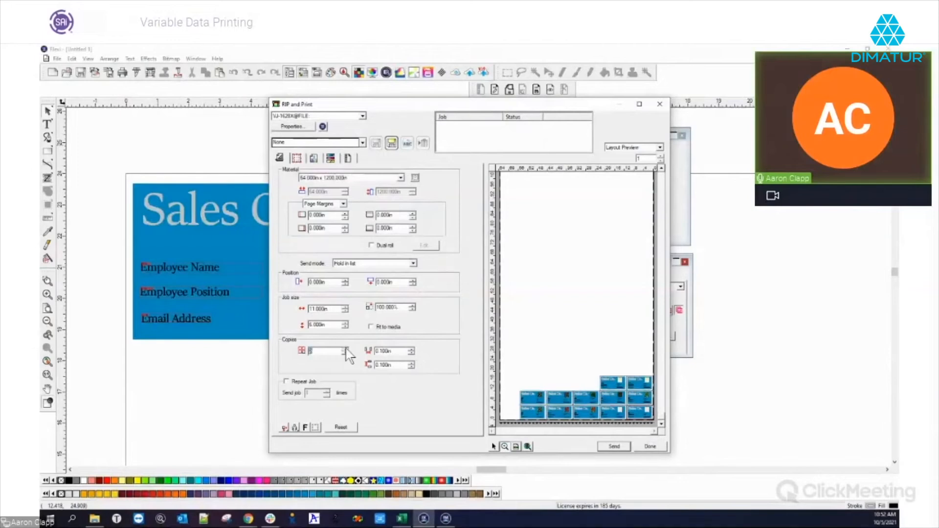
left_click(345, 349)
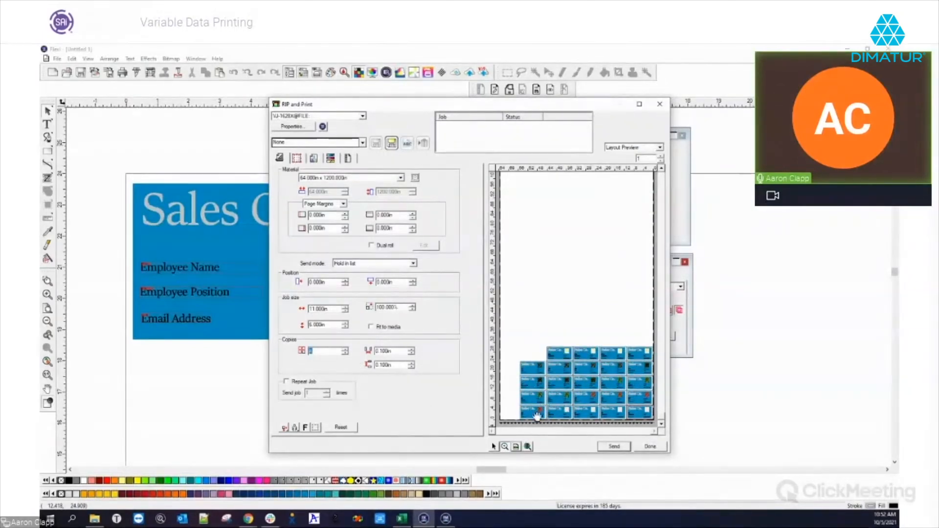
Zoom the layout preview in on the grid of business cards.
left_click(545, 332)
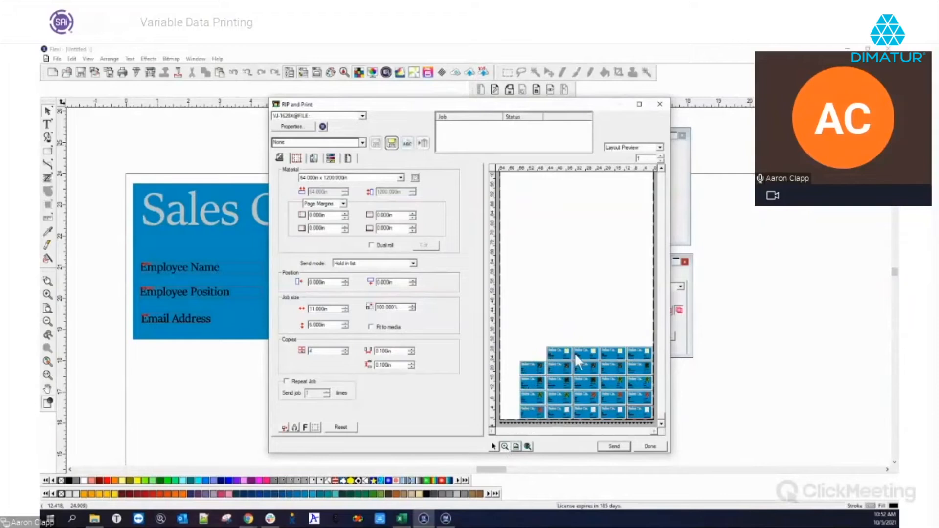
left_click(504, 446)
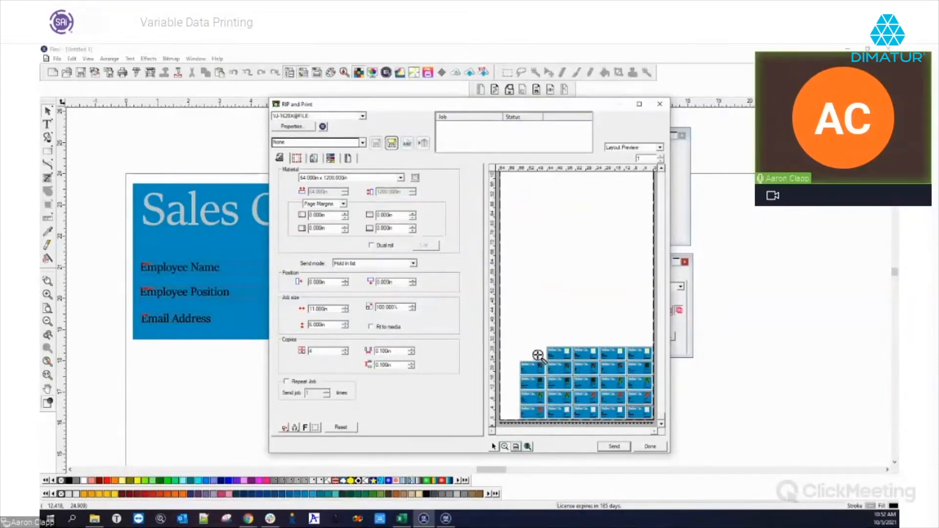
left_click(538, 355)
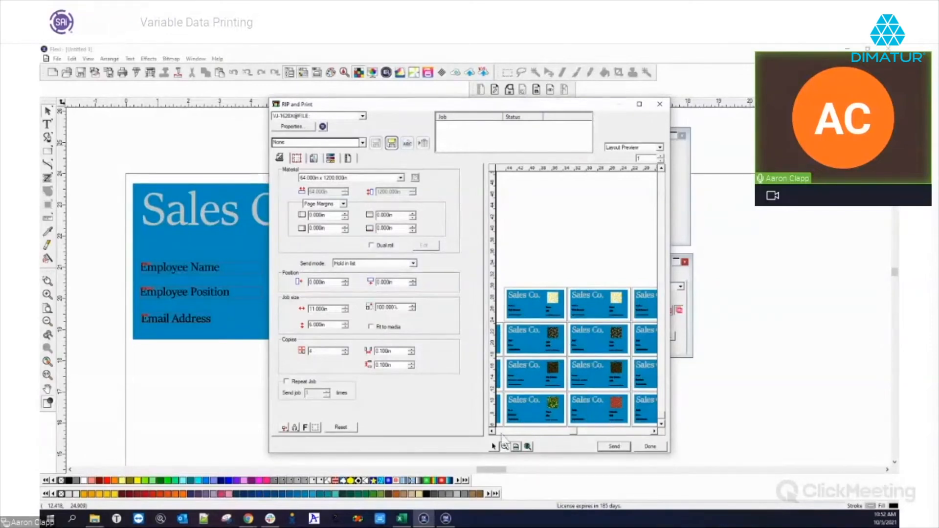
Pan the preview right to check the right-hand cards, then fit the whole media in view.
left_click_drag(574, 433, 654, 433)
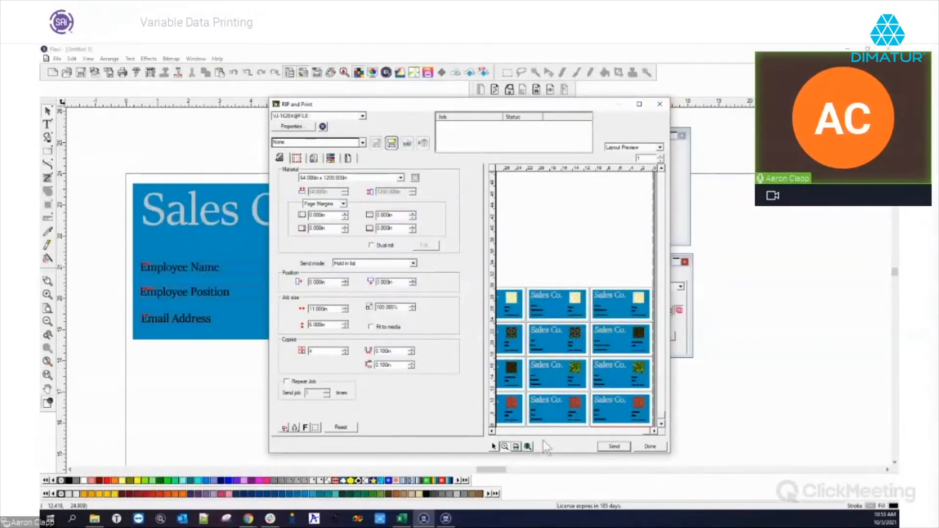
left_click(516, 447)
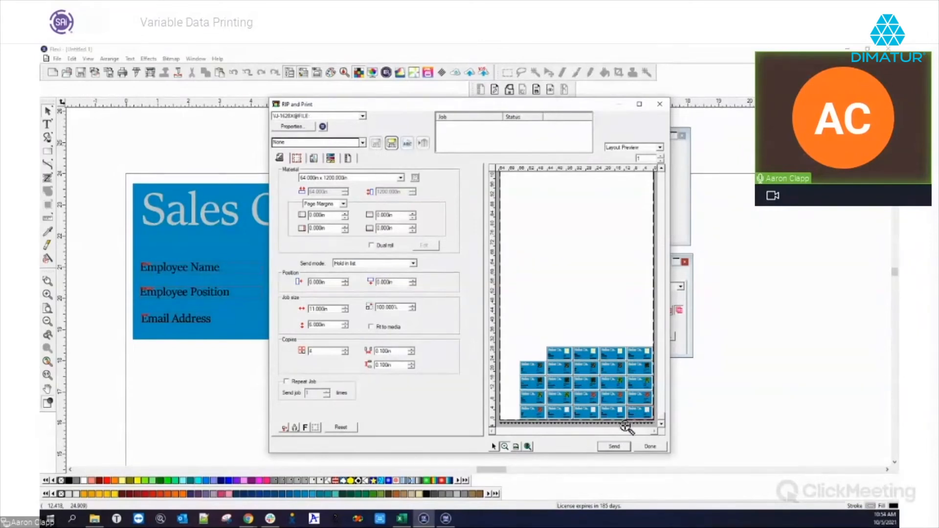
Zoom in on the Texas and Utah cards, fit the page, then show the Variable Data table.
left_click(571, 416)
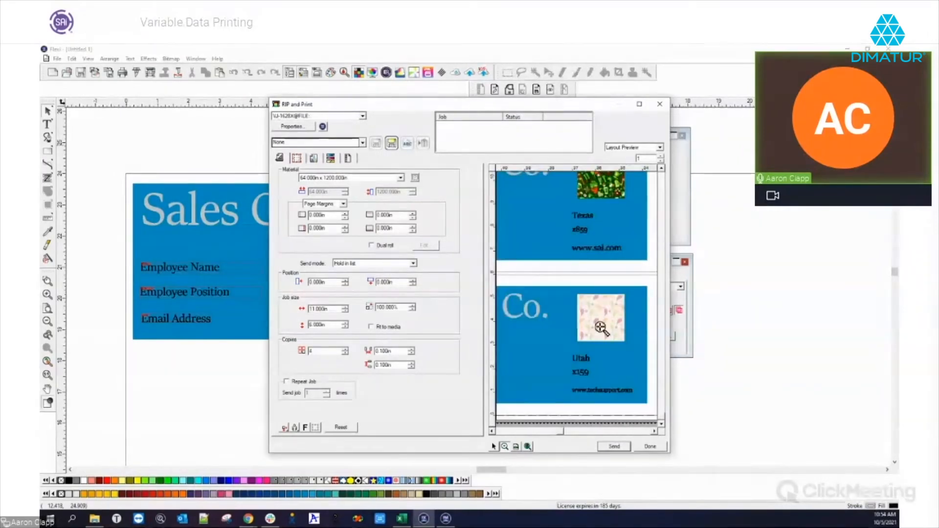
left_click(515, 447)
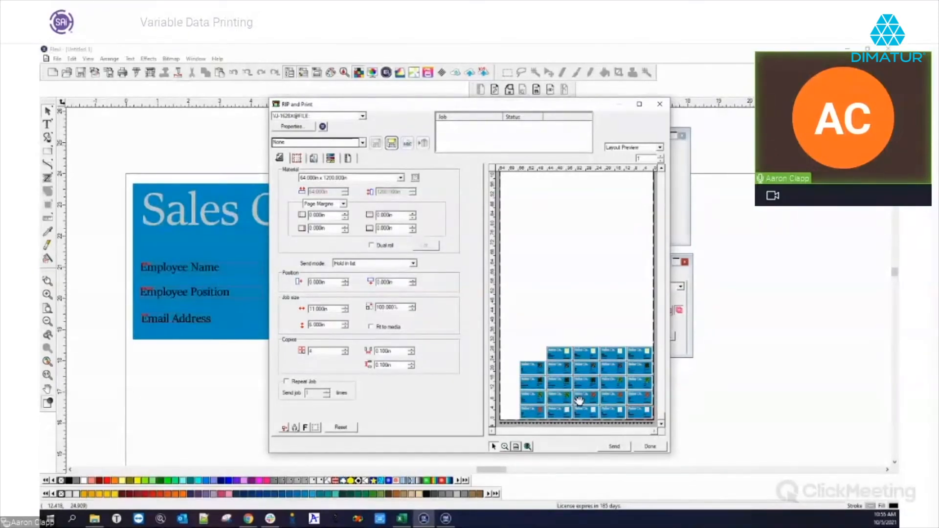
left_click(348, 159)
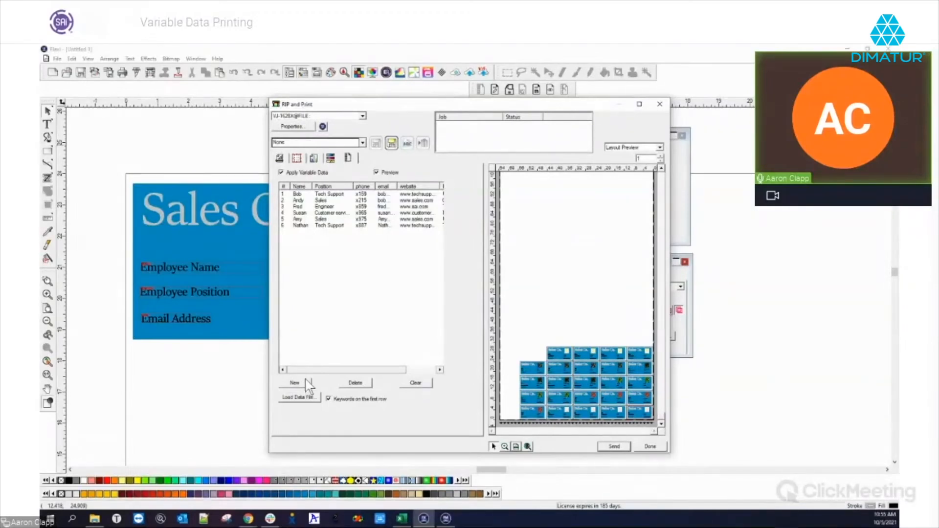
Add a new row 7 with the employee's name, position Tech Support and phone extension.
double_click(301, 226)
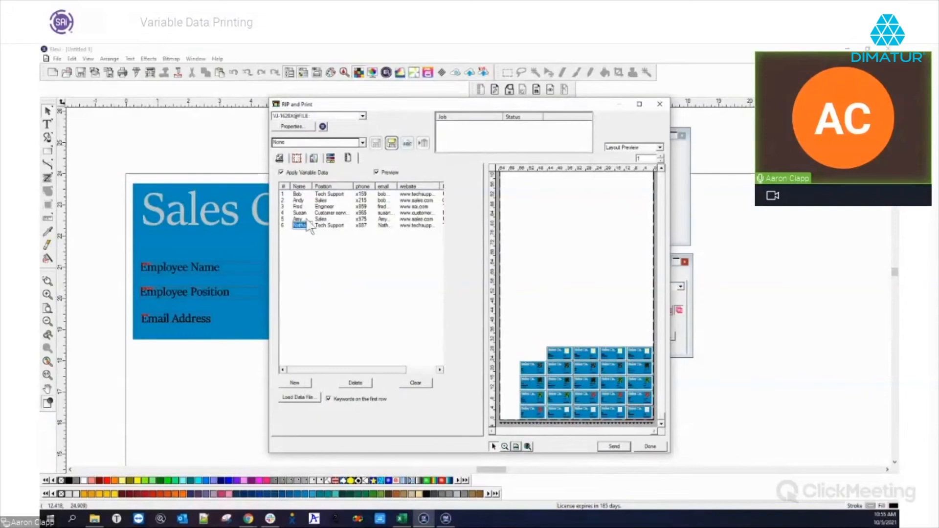
left_click(305, 383)
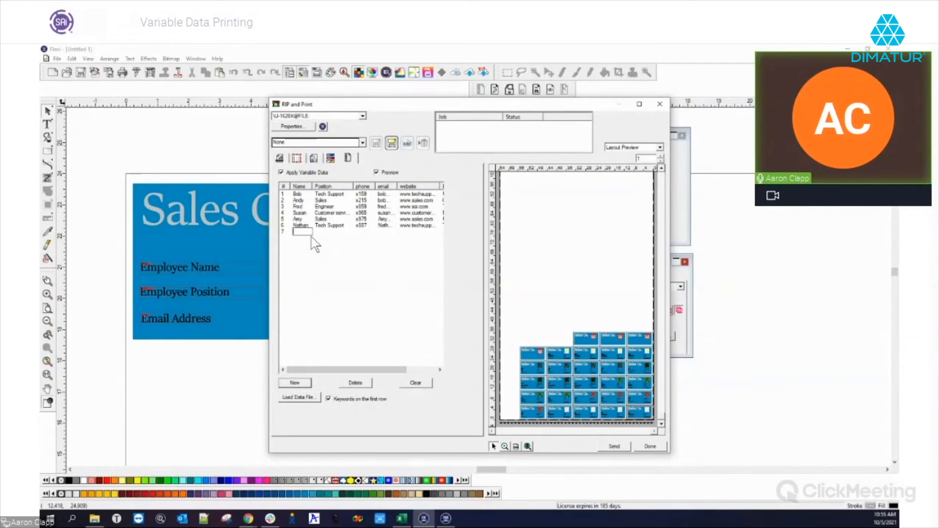
type("Aaron")
key("Tab")
type("Tech Support")
key("Tab")
type("x")
key("BackSpace")
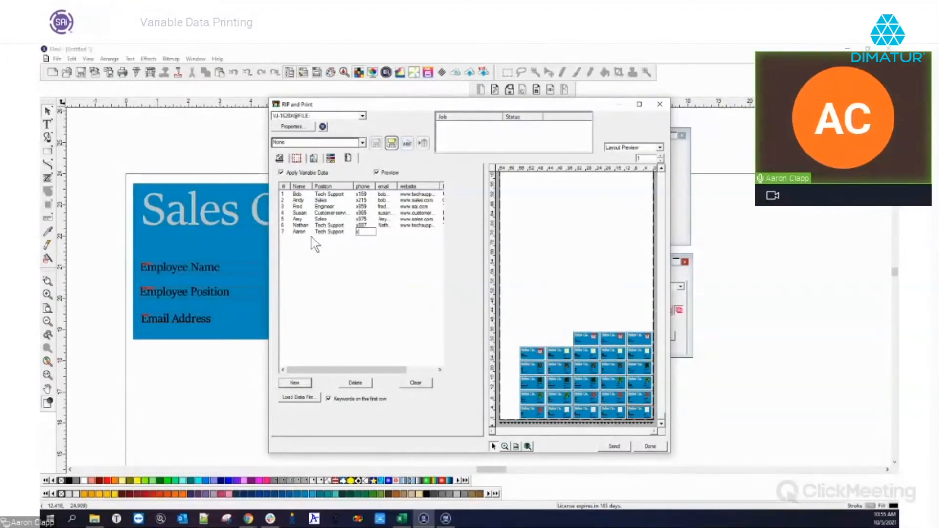
type("225")
key("Tab")
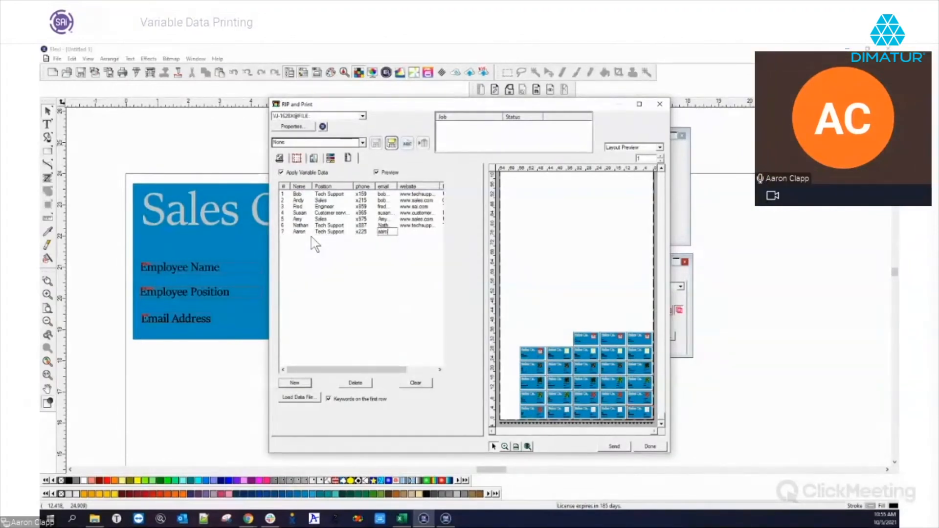
key("Tab")
type("www.saicloud.com")
left_click_drag(398, 371, 437, 370)
left_click(408, 232)
type("Utah")
key("Tab")
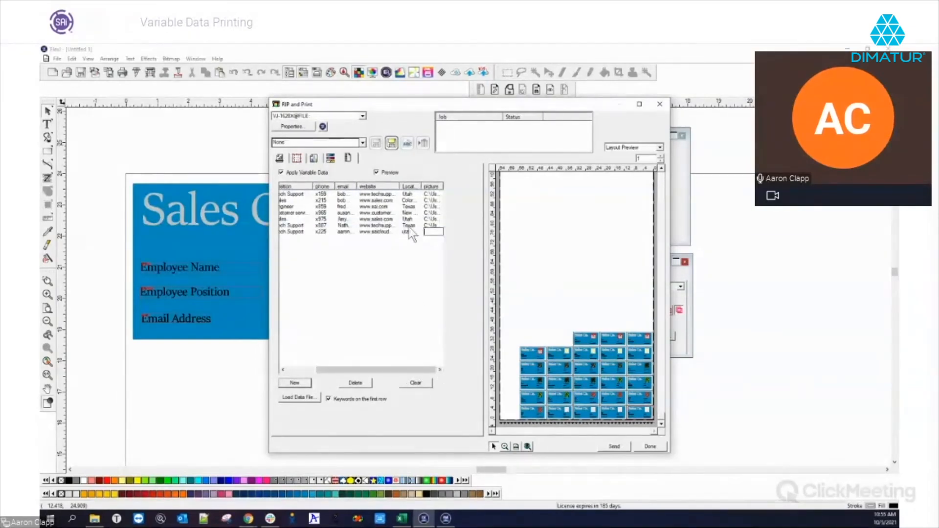
left_click(505, 446)
left_click(603, 342)
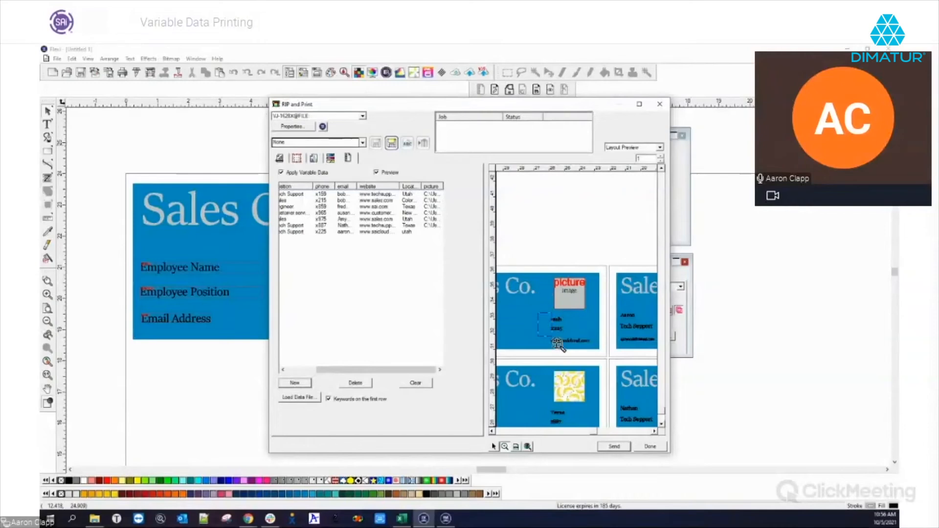
Inspect the new Utah card close up, fit the full sheet again, and select row 7.
left_click(592, 344)
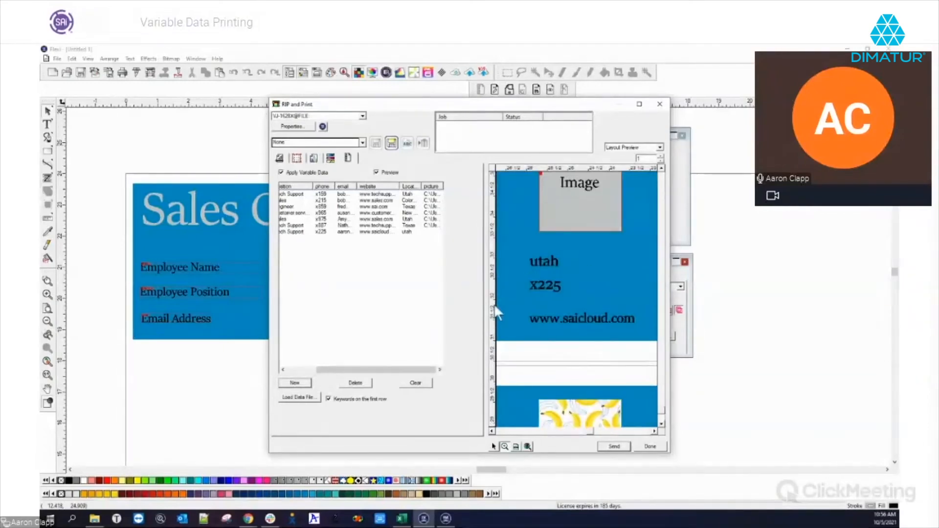
left_click_drag(596, 434, 576, 427)
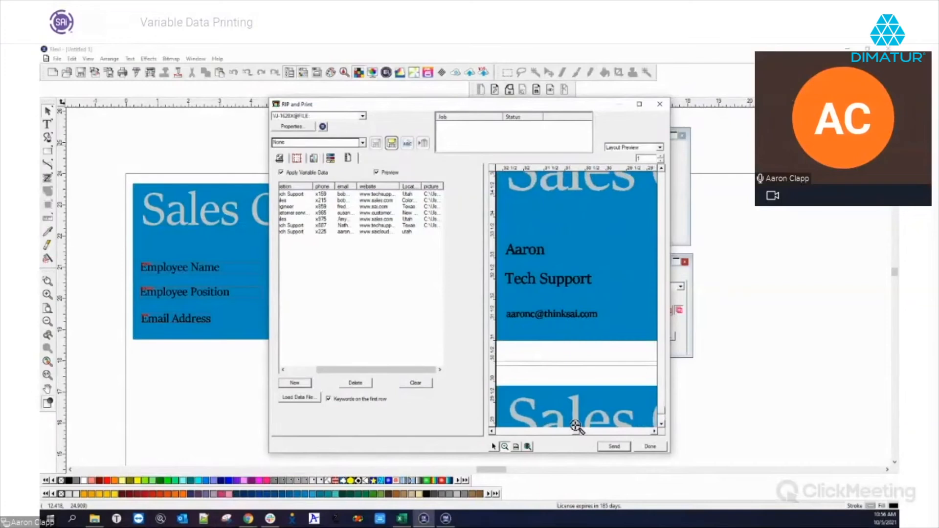
left_click_drag(333, 370, 304, 372)
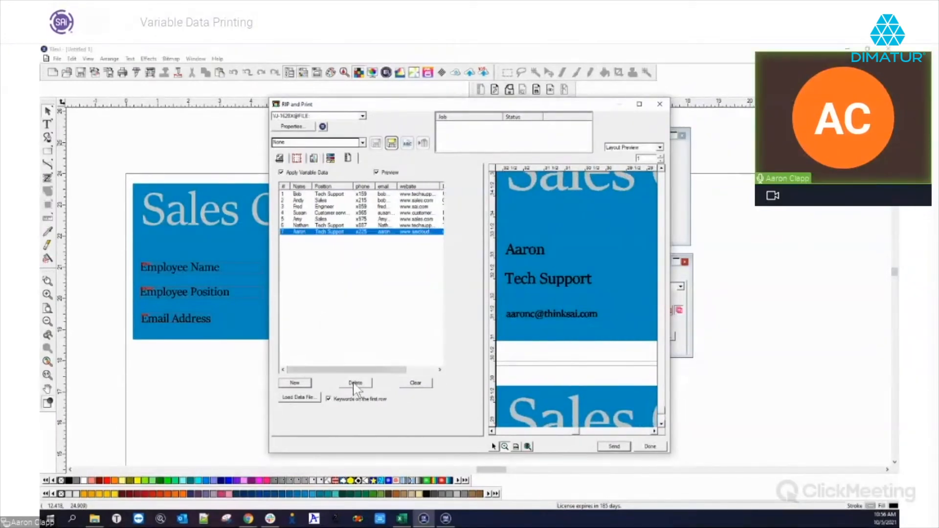
left_click(516, 446)
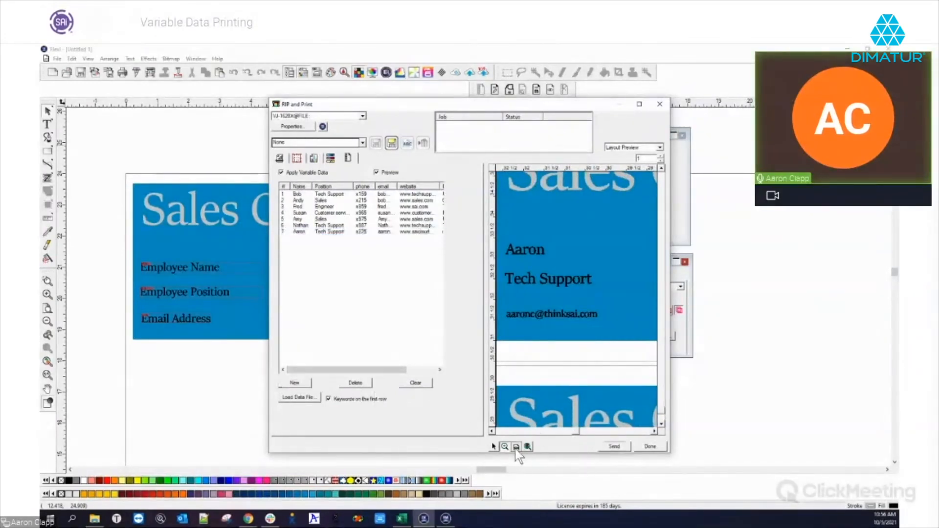
left_click(298, 232)
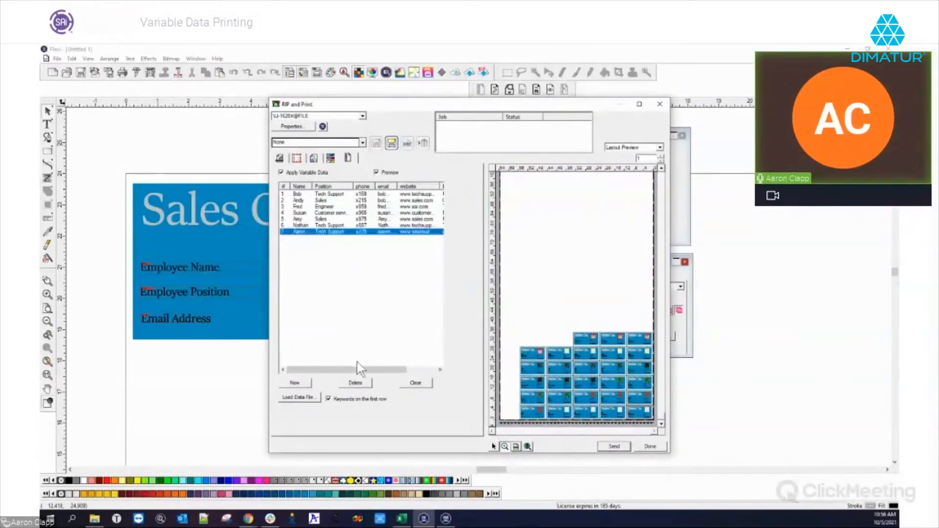
Delete the selected row 7 employee record from the data table.
left_click(355, 384)
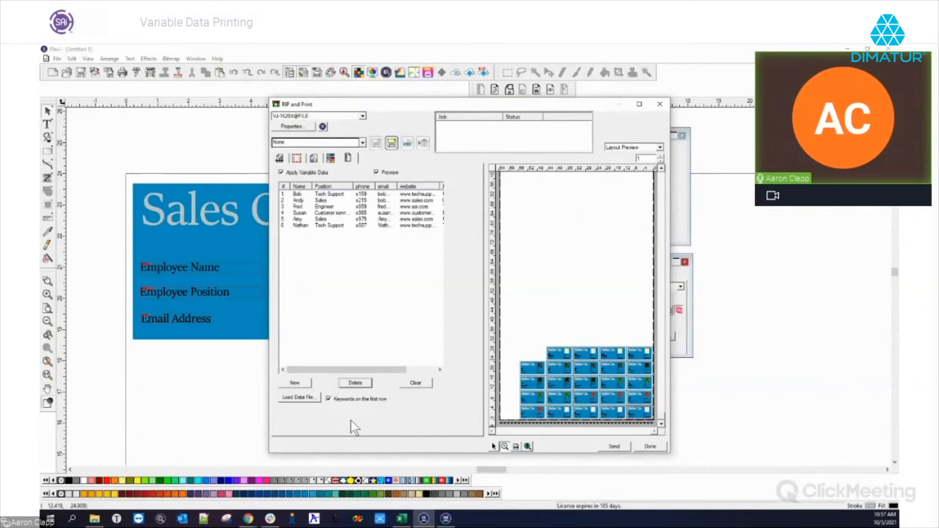
left_click(402, 519)
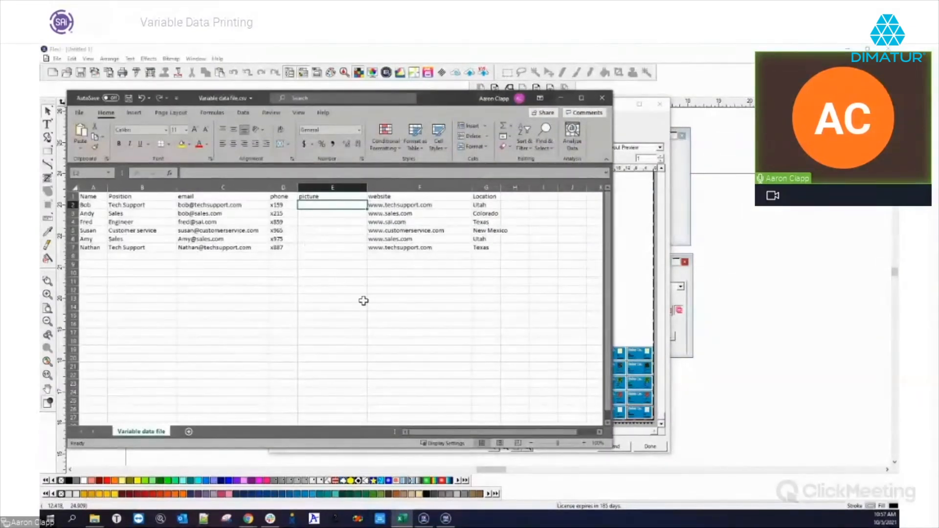
left_click(622, 131)
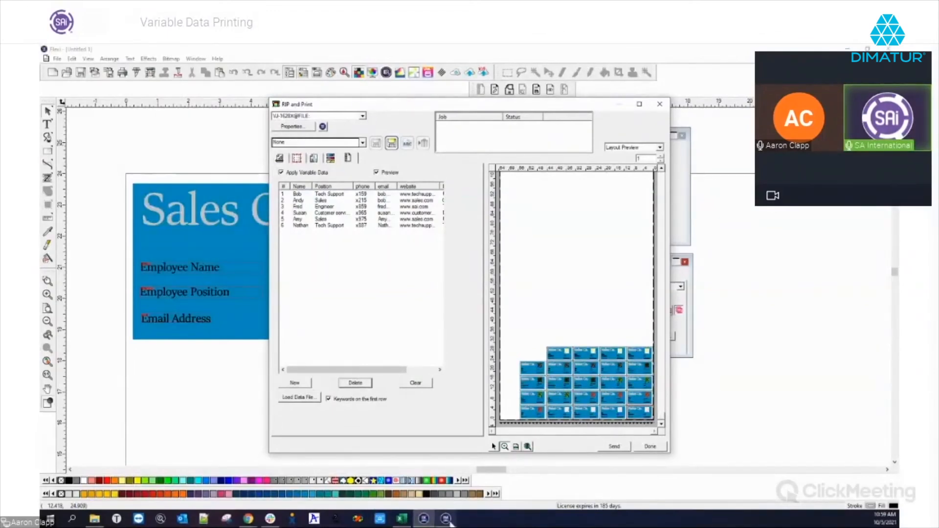
Switch over to the other running SAi application.
left_click(446, 519)
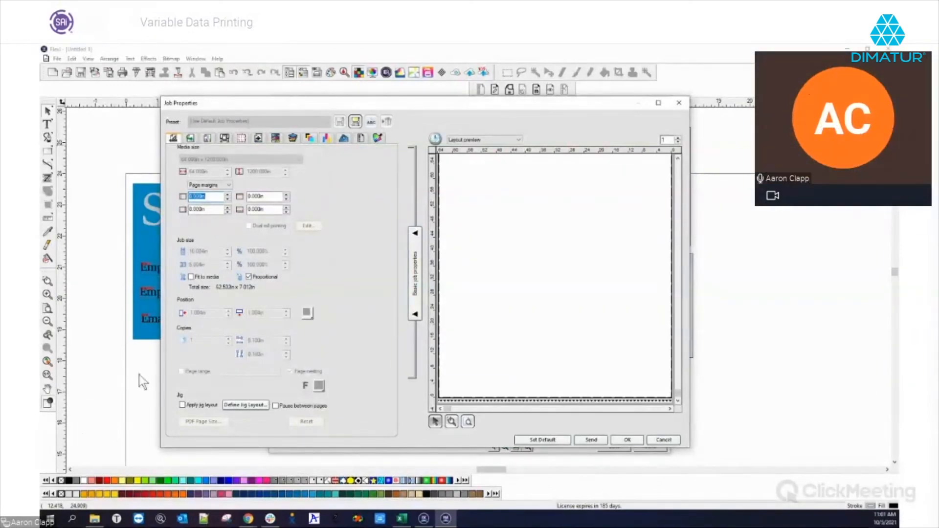
Nudge the Job Properties window aside, then close it.
left_click_drag(400, 105, 404, 108)
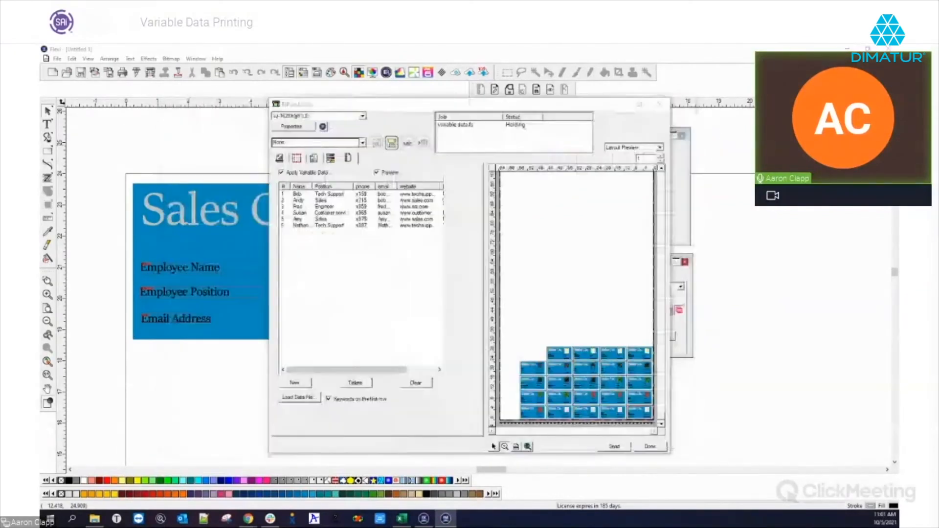
left_click(683, 105)
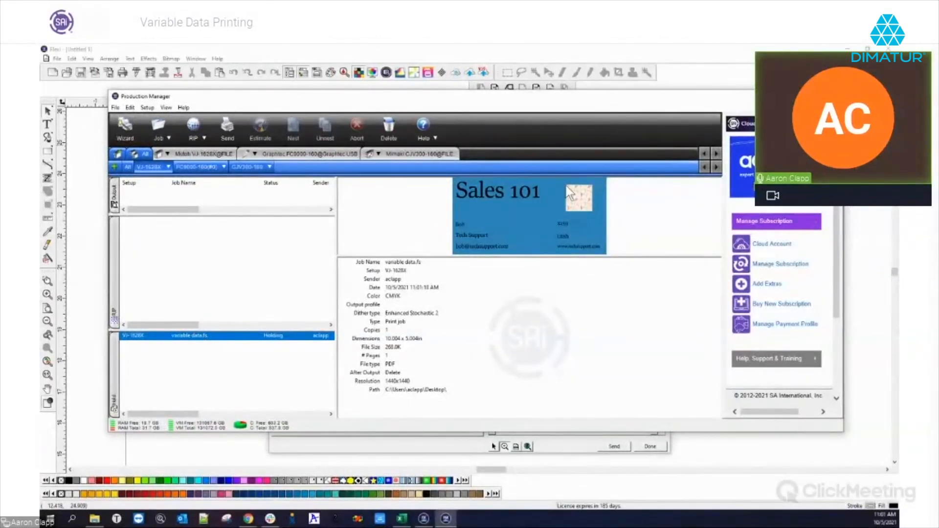
double_click(180, 345)
left_click(367, 140)
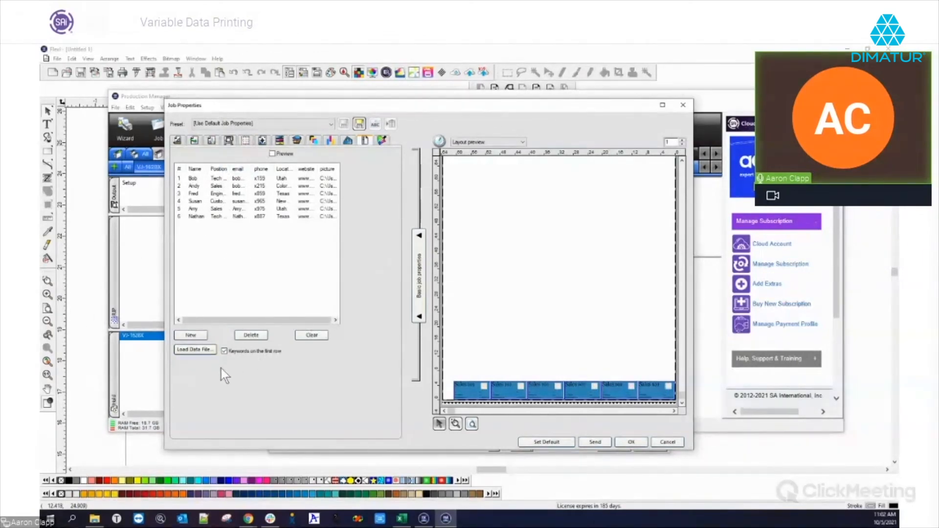
left_click(683, 106)
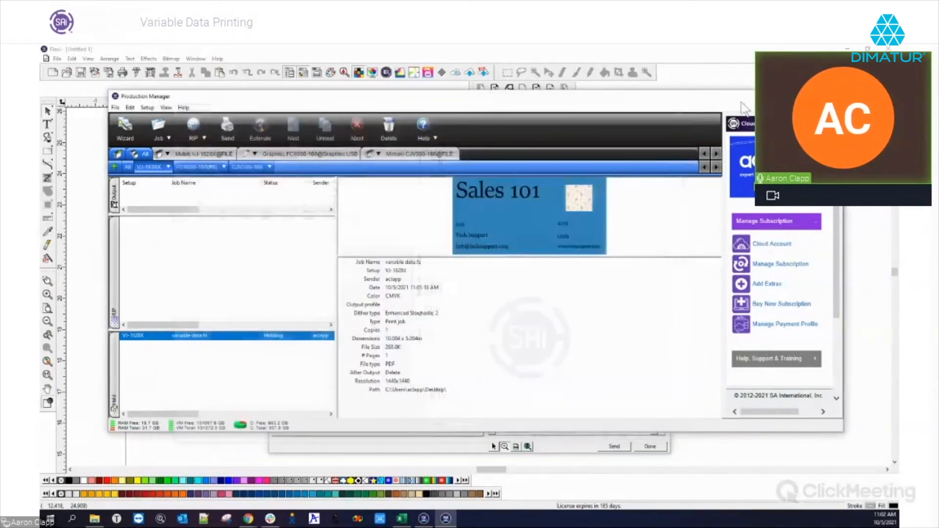
Close Production Manager to get back to the Flexi design window.
left_click(744, 100)
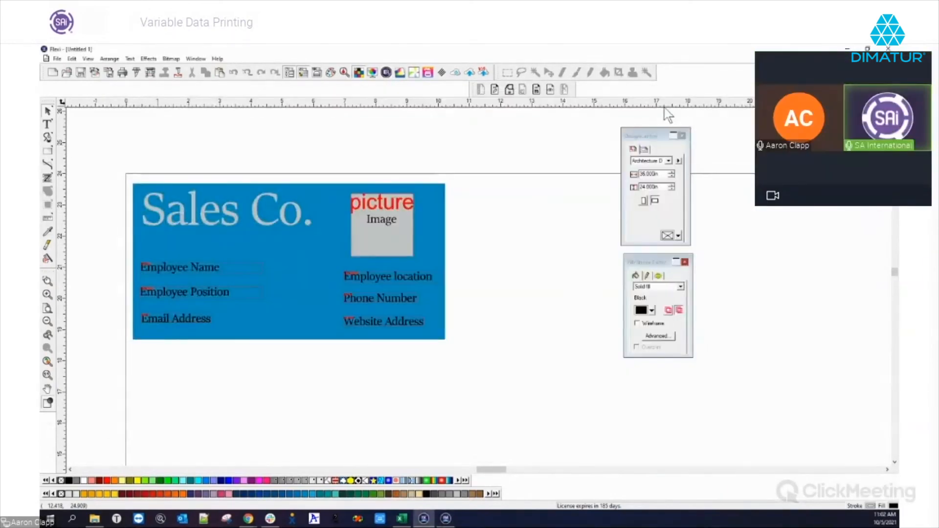